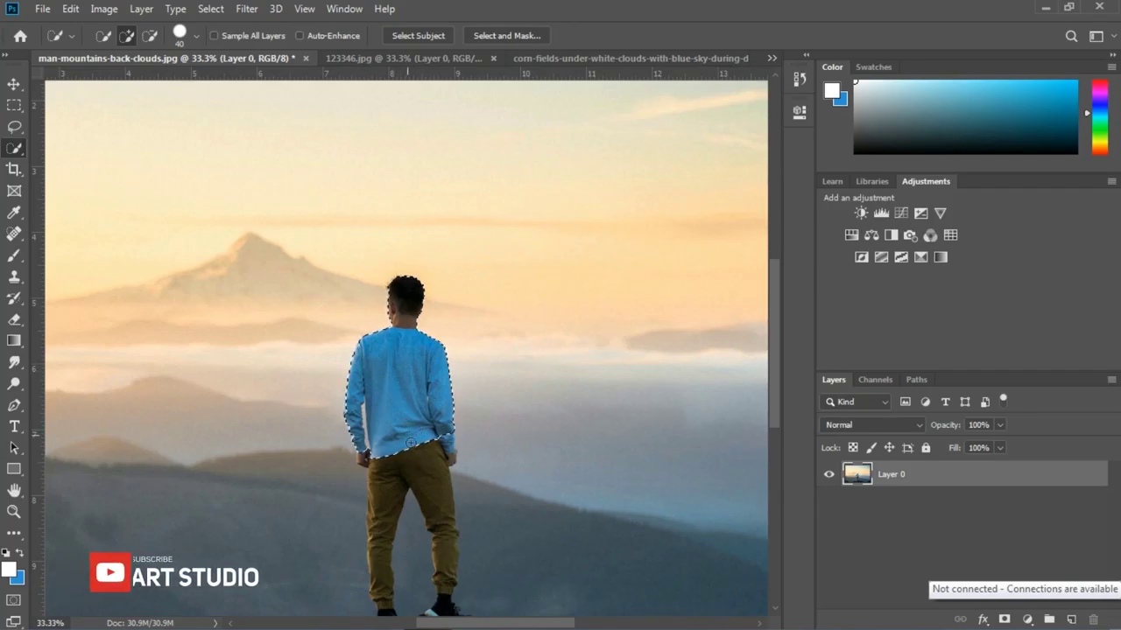
Extend the quick selection down over the man's trouser legs
left_click_drag(429, 537, 429, 548)
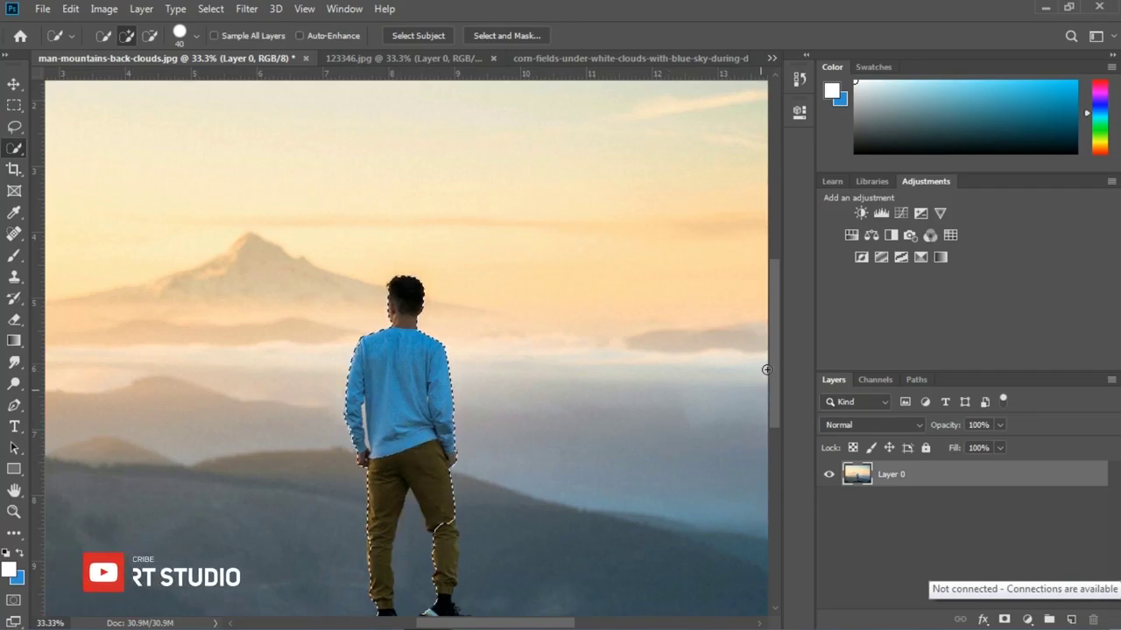
Add the trousers, right shoe and rocks left of the man to the selection
left_click_drag(771, 348, 770, 431)
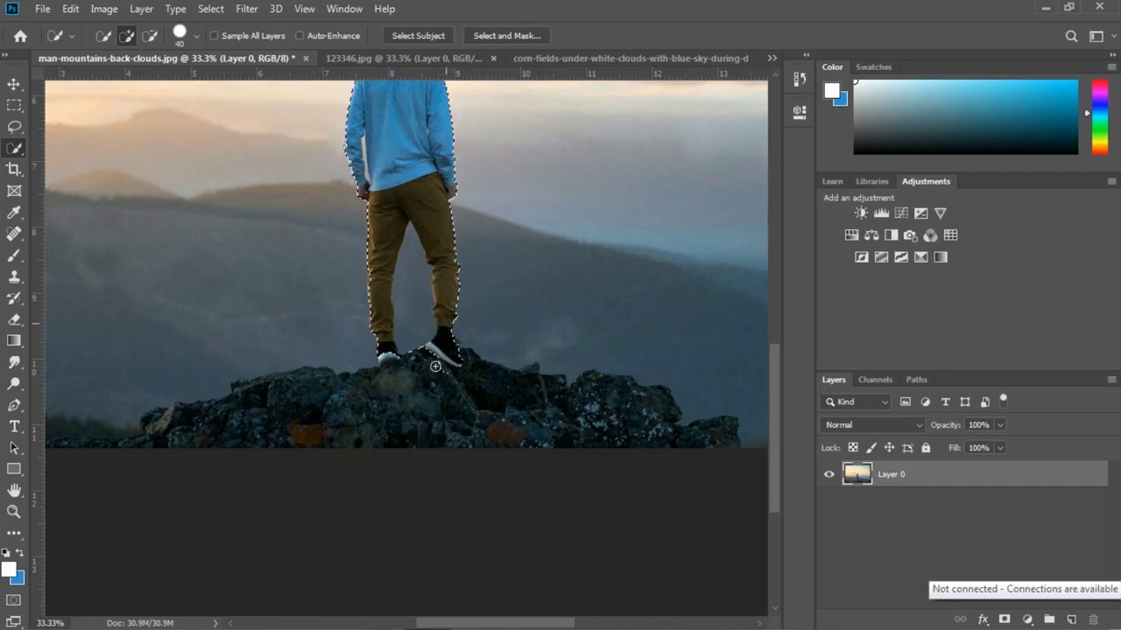
left_click_drag(438, 362, 421, 378)
left_click_drag(304, 432, 137, 448)
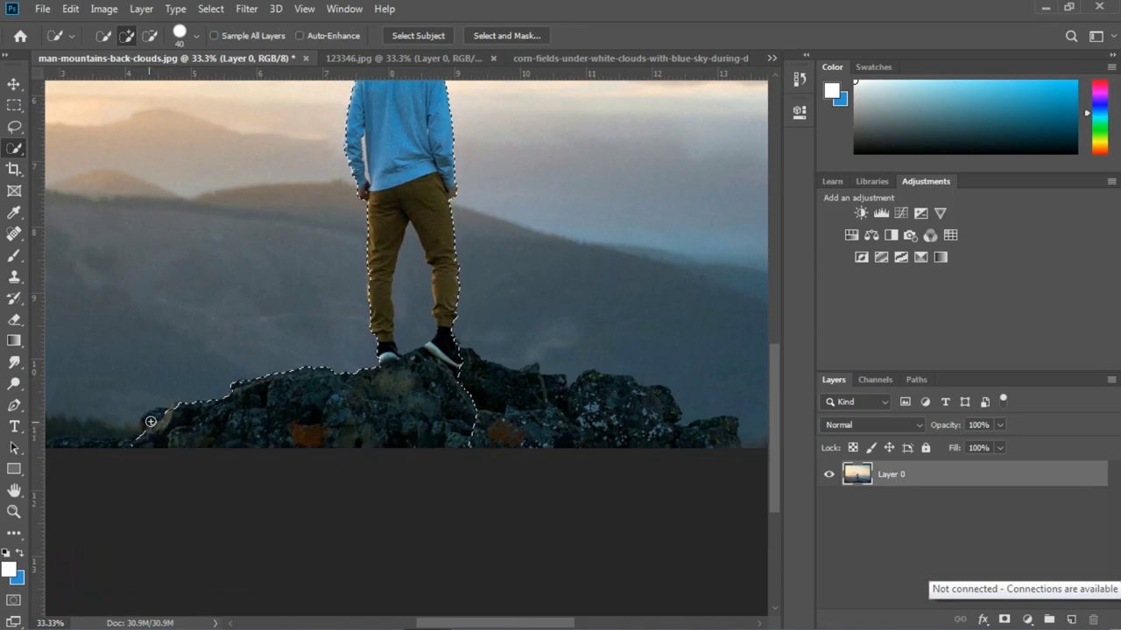
left_click(151, 422)
mouse_move(76, 445)
left_mouse_down()
mouse_move(93, 448)
mouse_move(61, 444)
left_mouse_up()
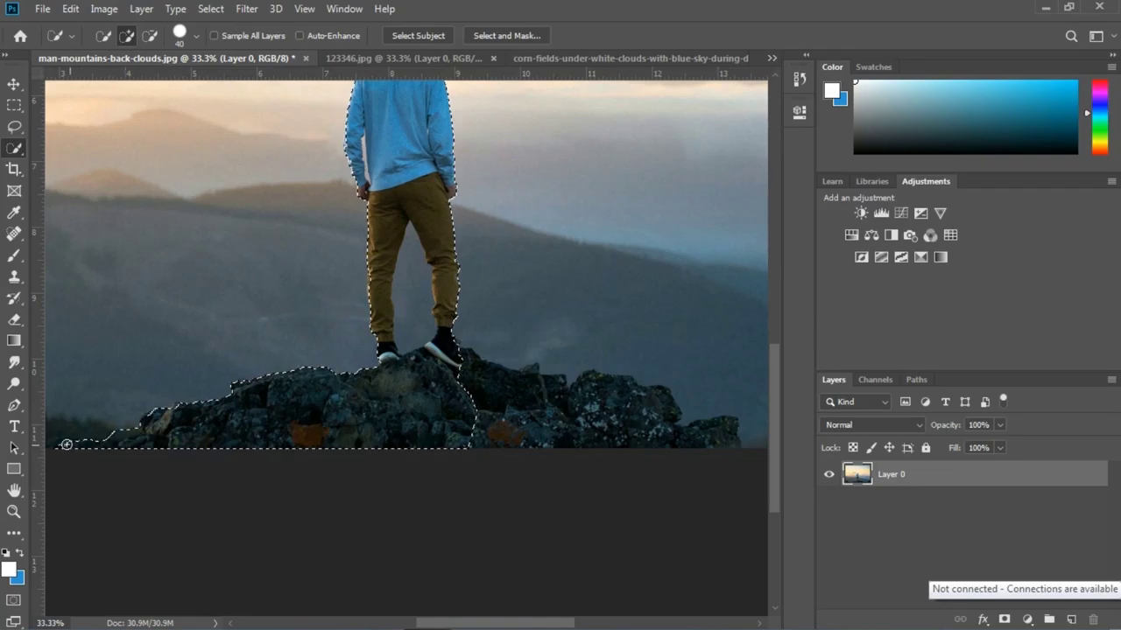
Extend the selection along the bottom rock edge and over the rocks right of the man
left_click(233, 622)
left_click_drag(283, 624, 388, 624)
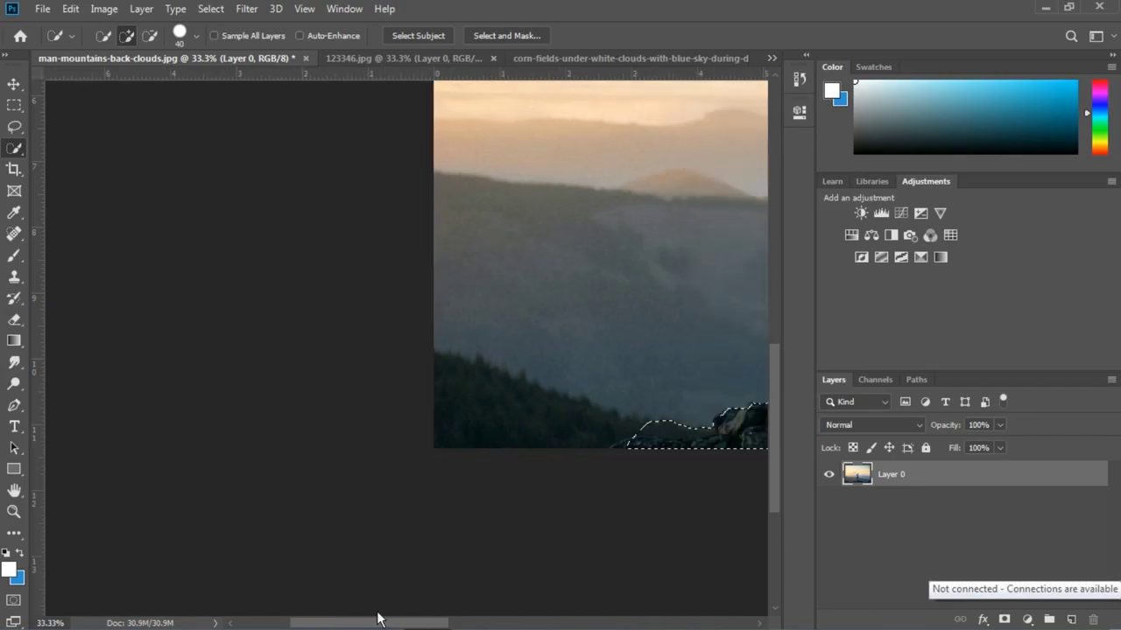
mouse_move(396, 459)
left_mouse_down()
mouse_move(383, 446)
mouse_move(446, 431)
left_mouse_up()
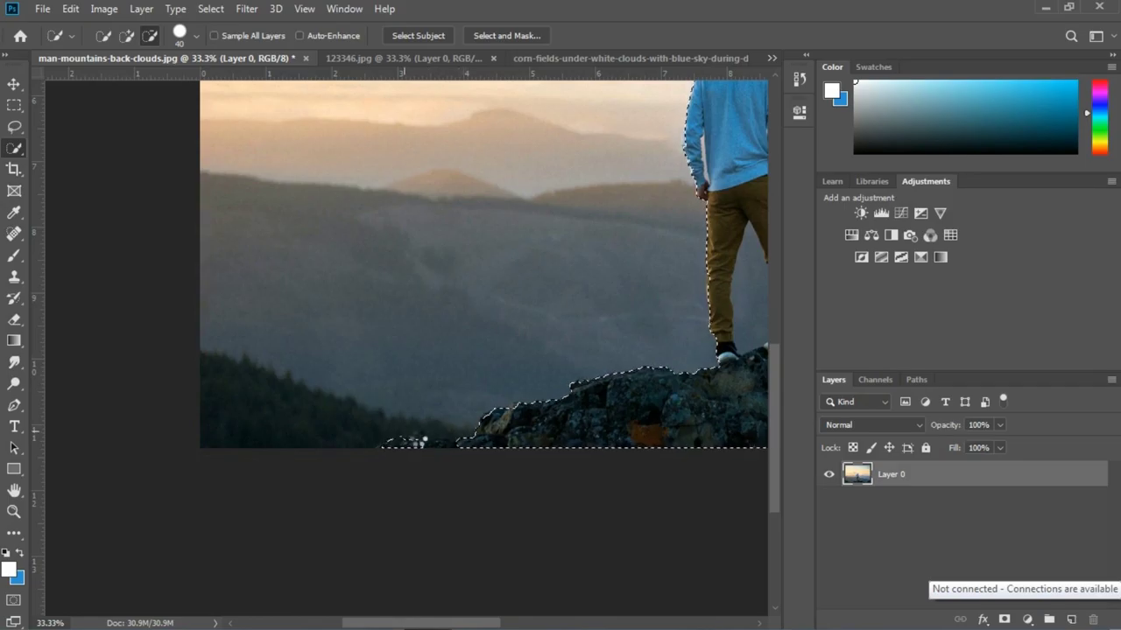
key("alt")
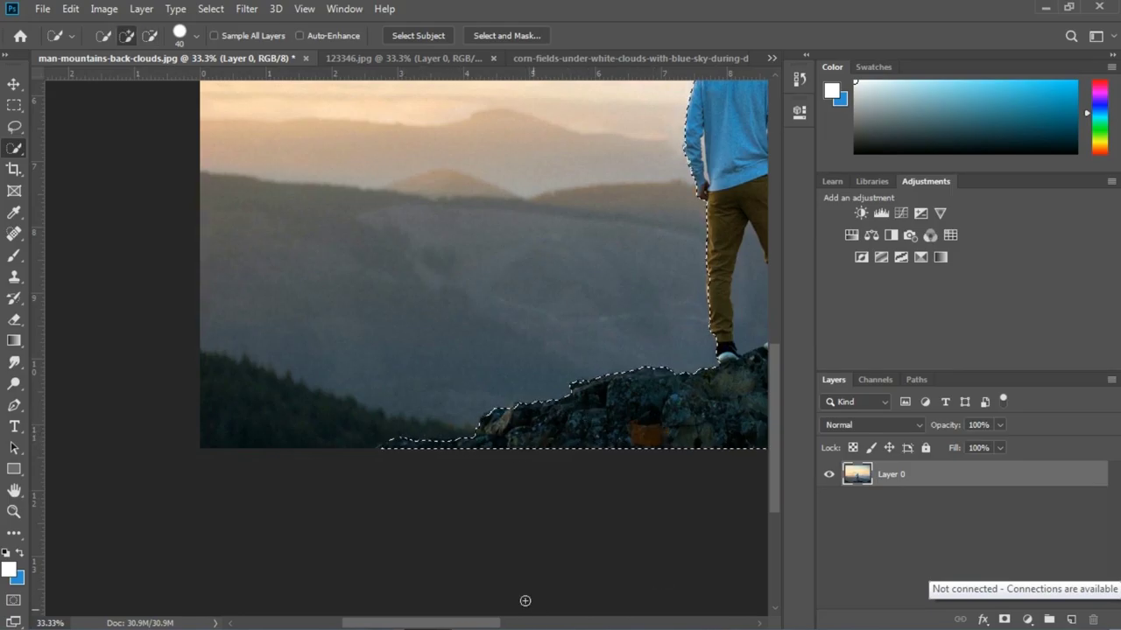
left_click(749, 625)
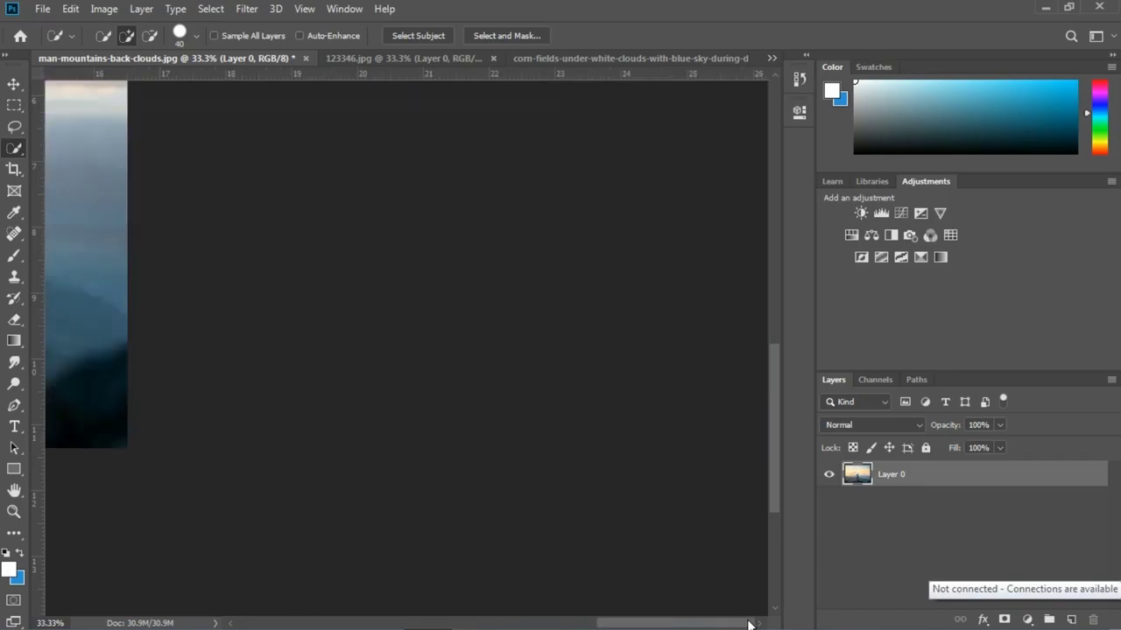
left_click_drag(749, 624, 585, 615)
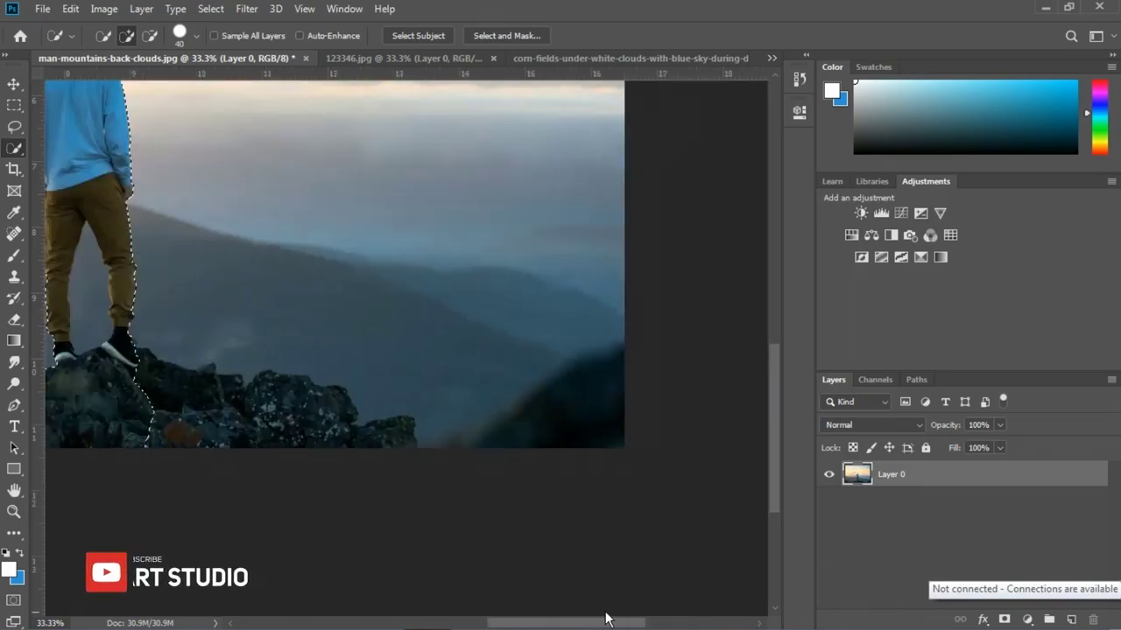
left_click_drag(400, 428, 590, 438)
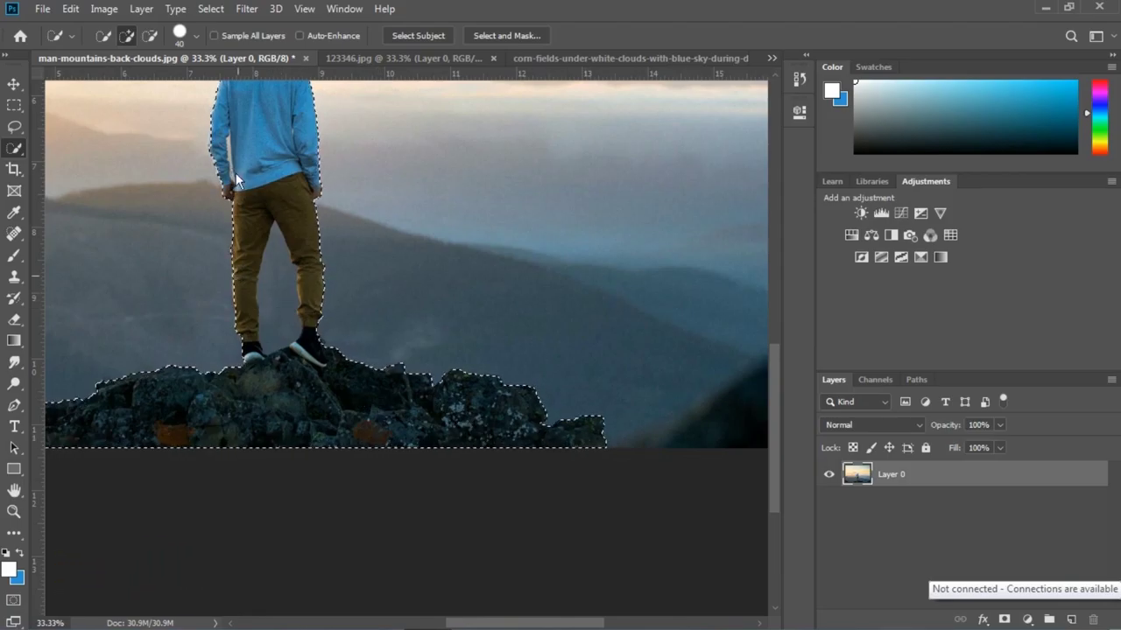
Subtract the background gap between the man's legs from the selection
key("alt")
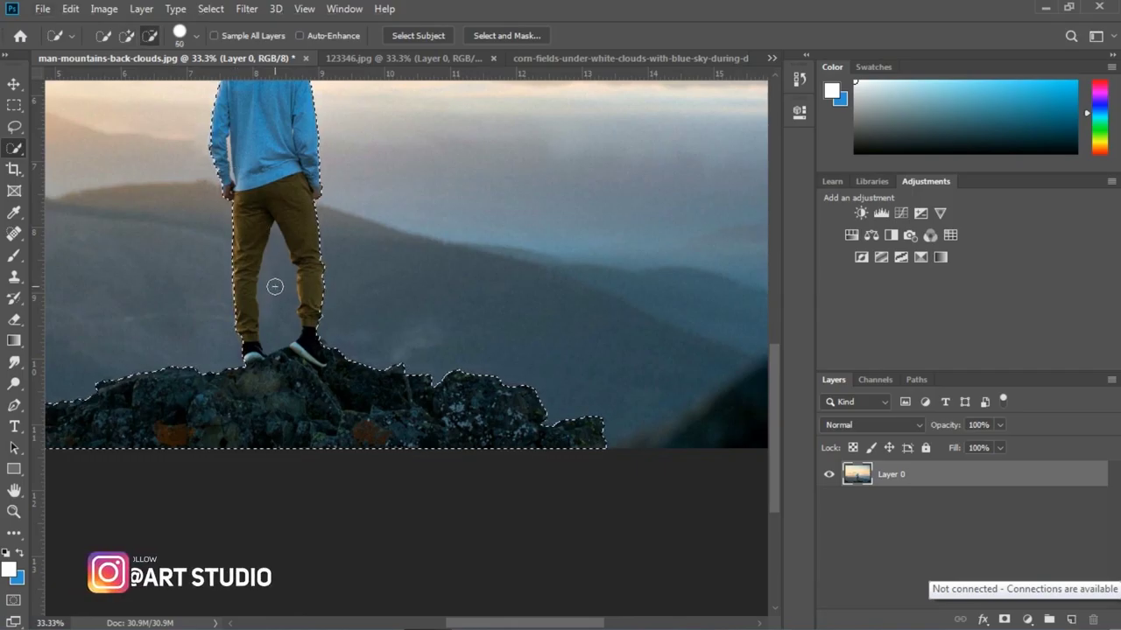
left_click(273, 284, "alt")
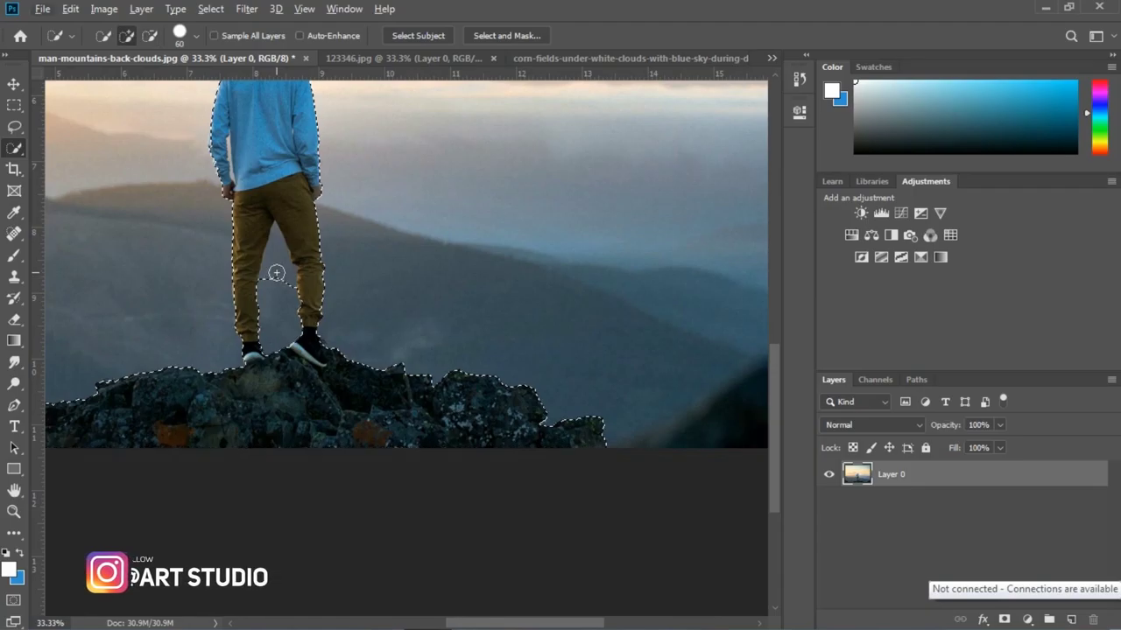
left_click(276, 263, "alt")
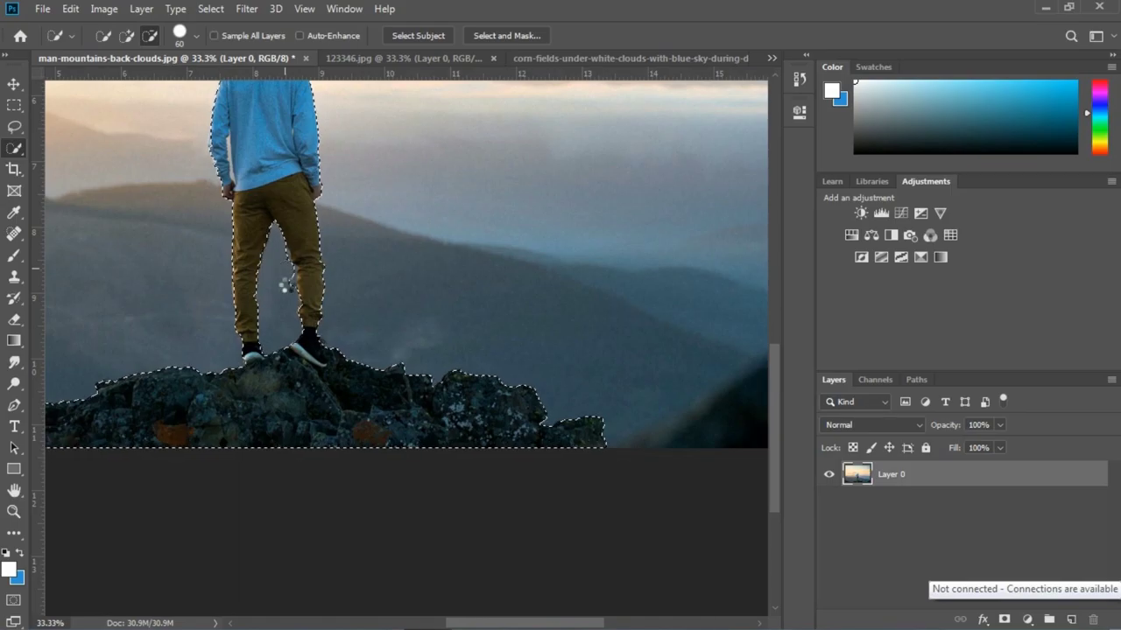
left_click(287, 285, "alt")
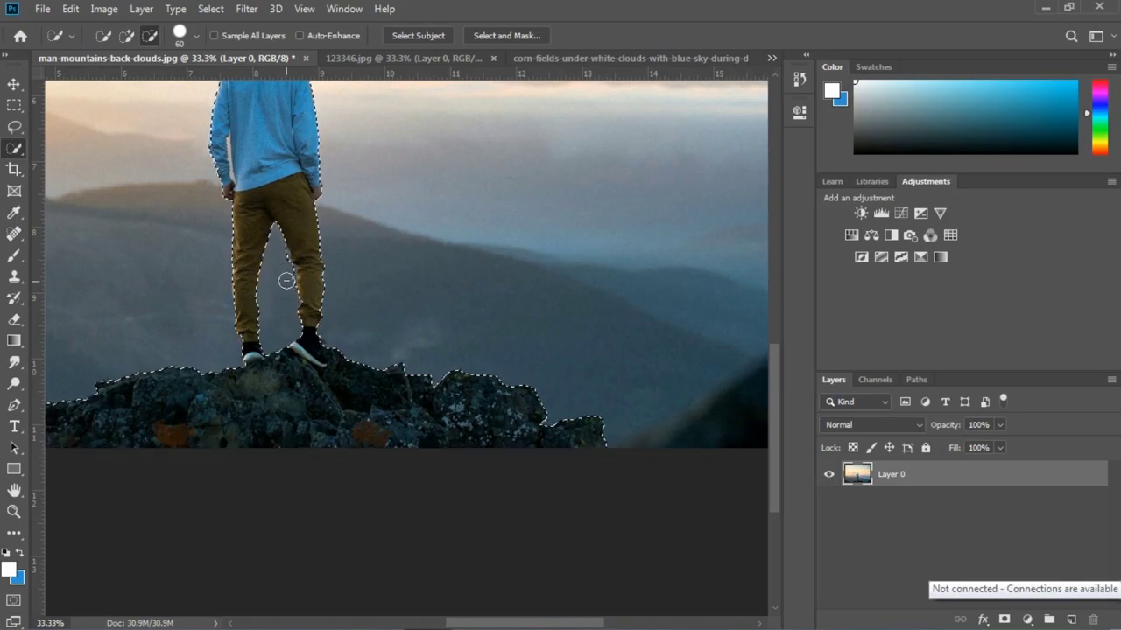
Zoom in to 100% around the man's hand and arm
key("z")
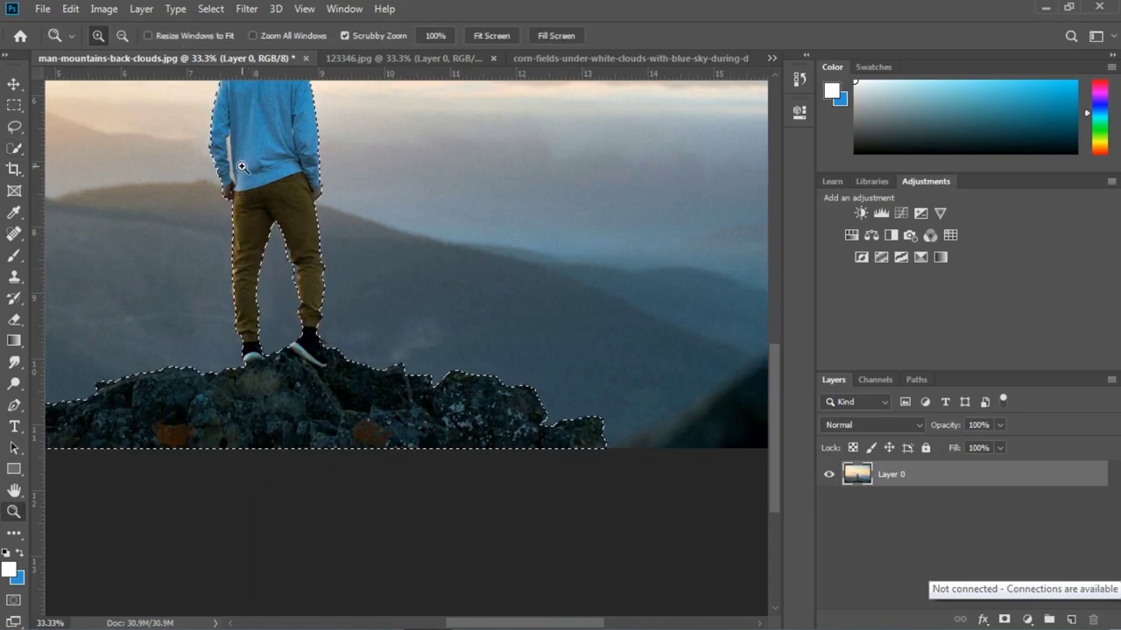
left_click(229, 191)
left_click(230, 191)
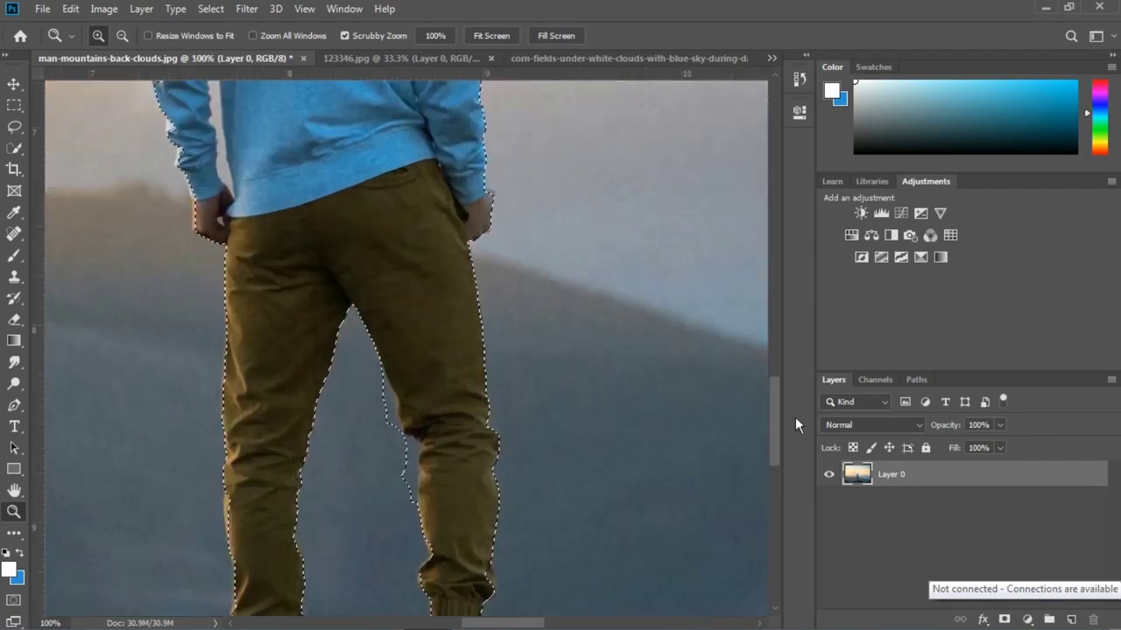
scroll(778, 409, "up", 3)
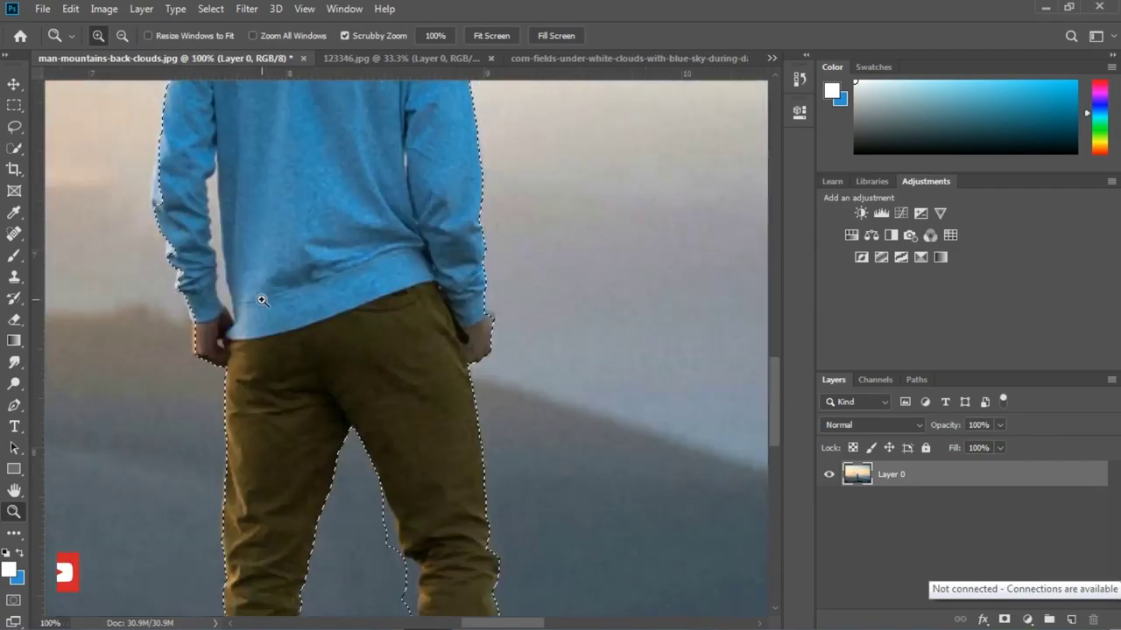
Subtract the sliver between the left arm and torso with a tiny Quick Selection brush
left_click(14, 148)
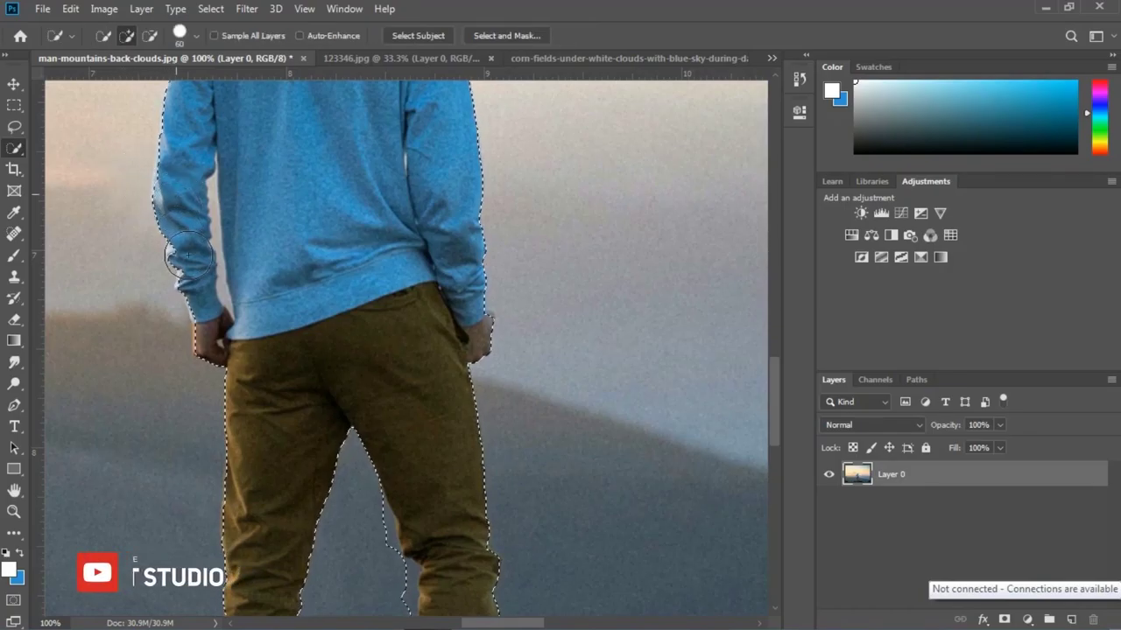
key("bracketleft")
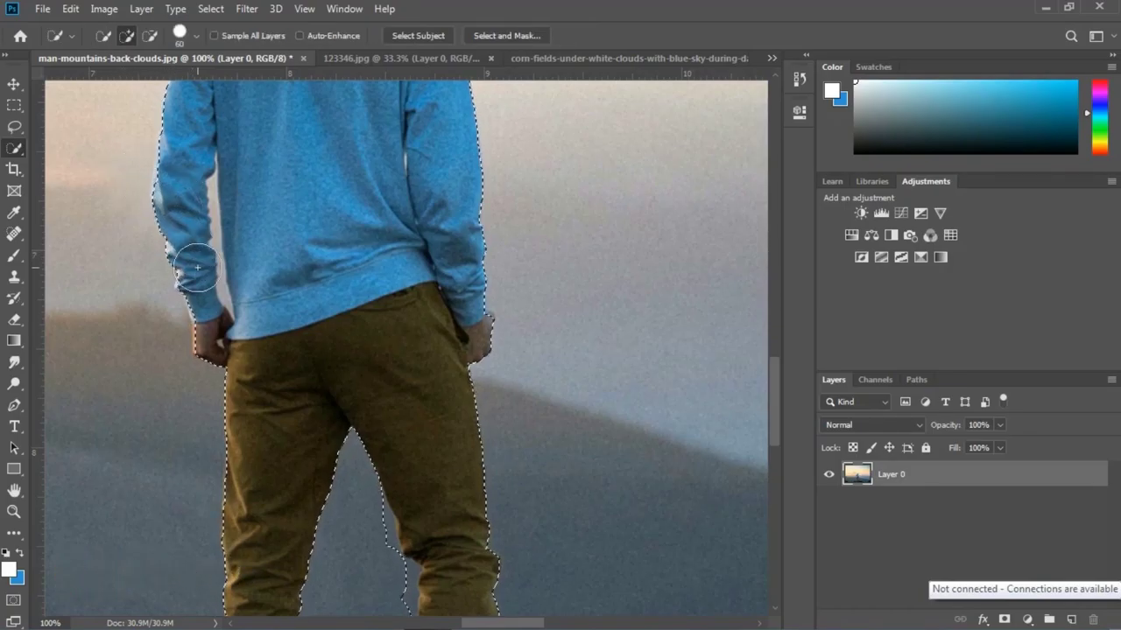
key("bracketleft")
key("bracketleft")
key("bracketleft")
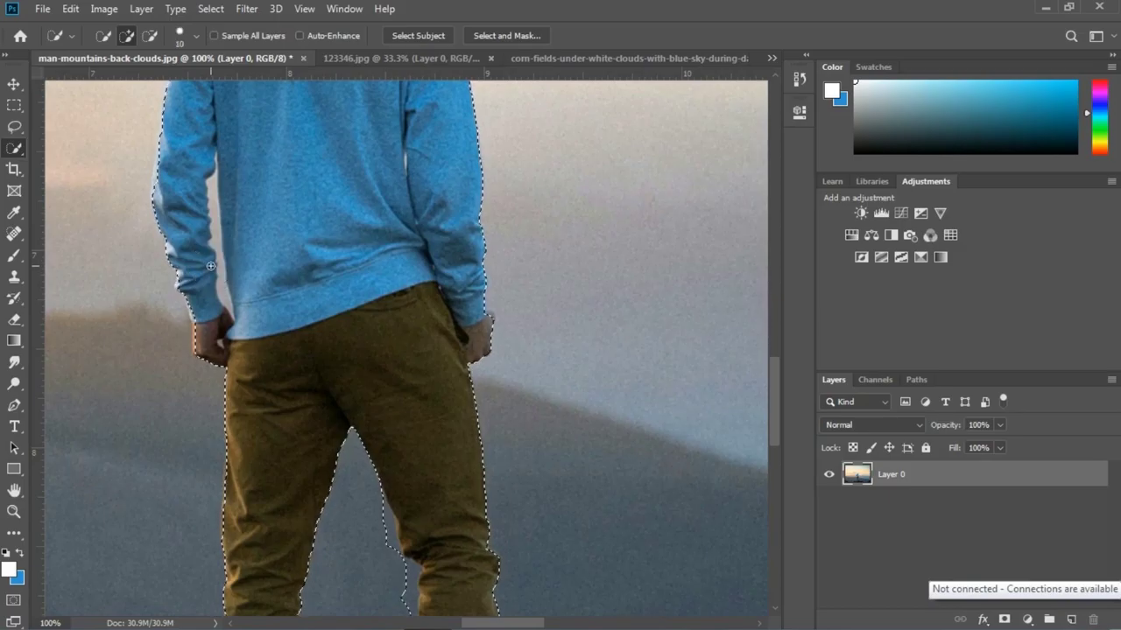
key("alt")
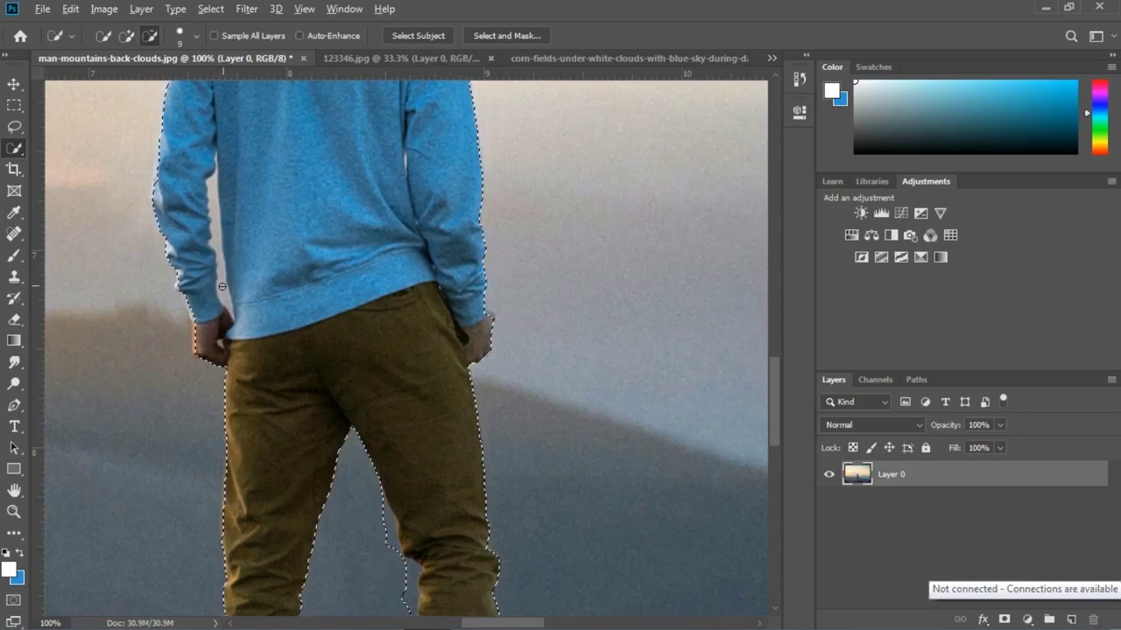
left_click_drag(218, 288, 233, 305)
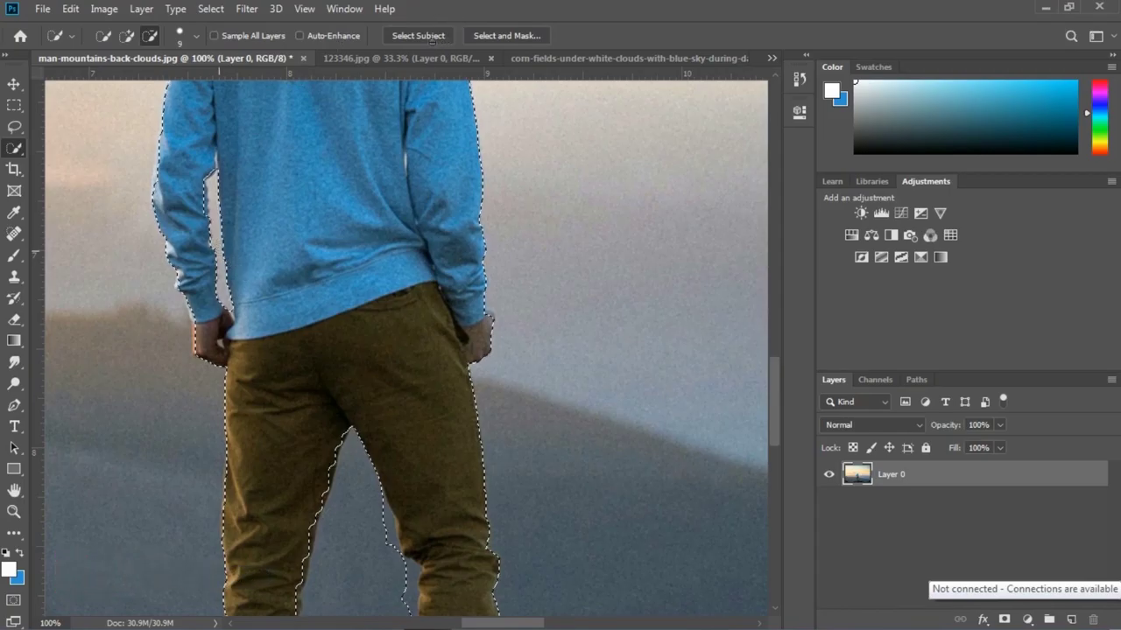
Output the man-and-rock selection via Select and Mask to a new layer, Layer 0 copy
key("z")
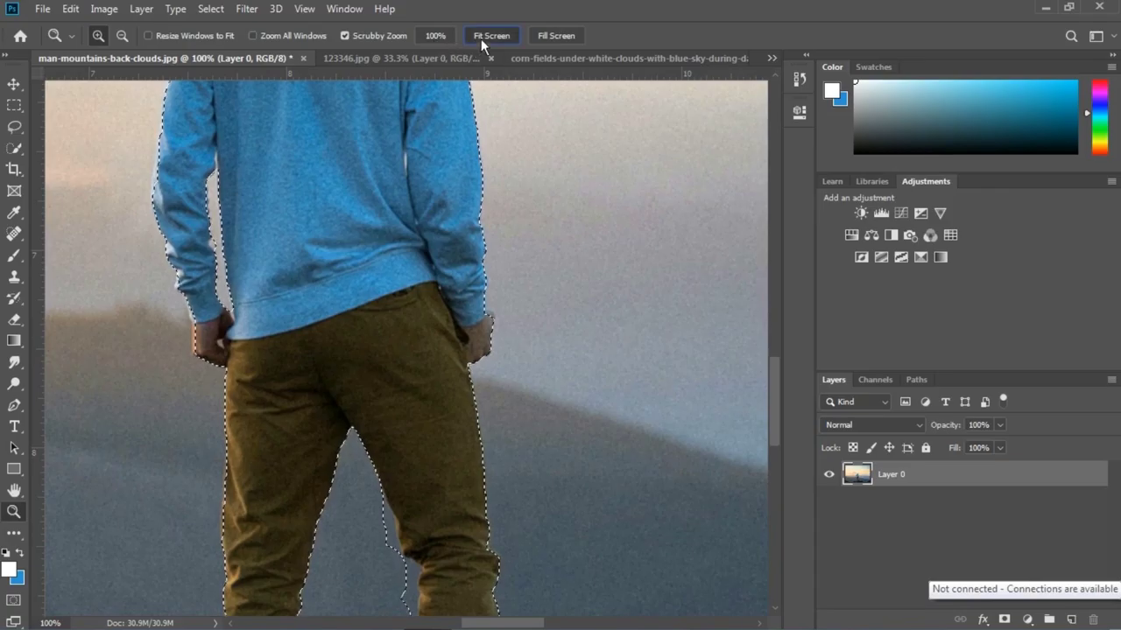
left_click(480, 38)
left_click(14, 147)
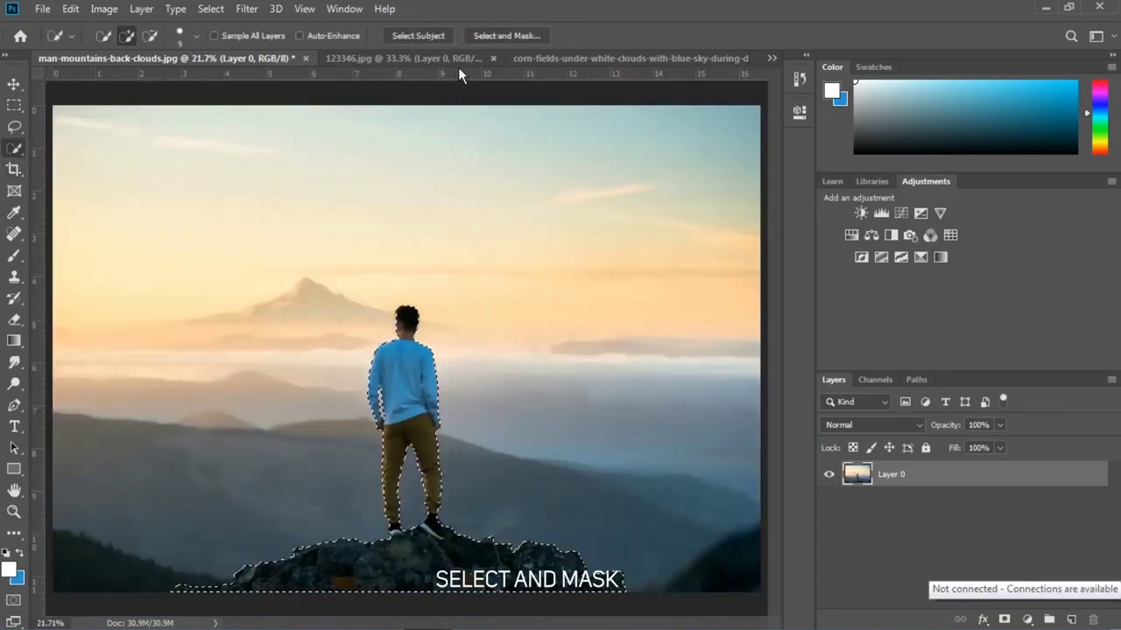
left_click(504, 35)
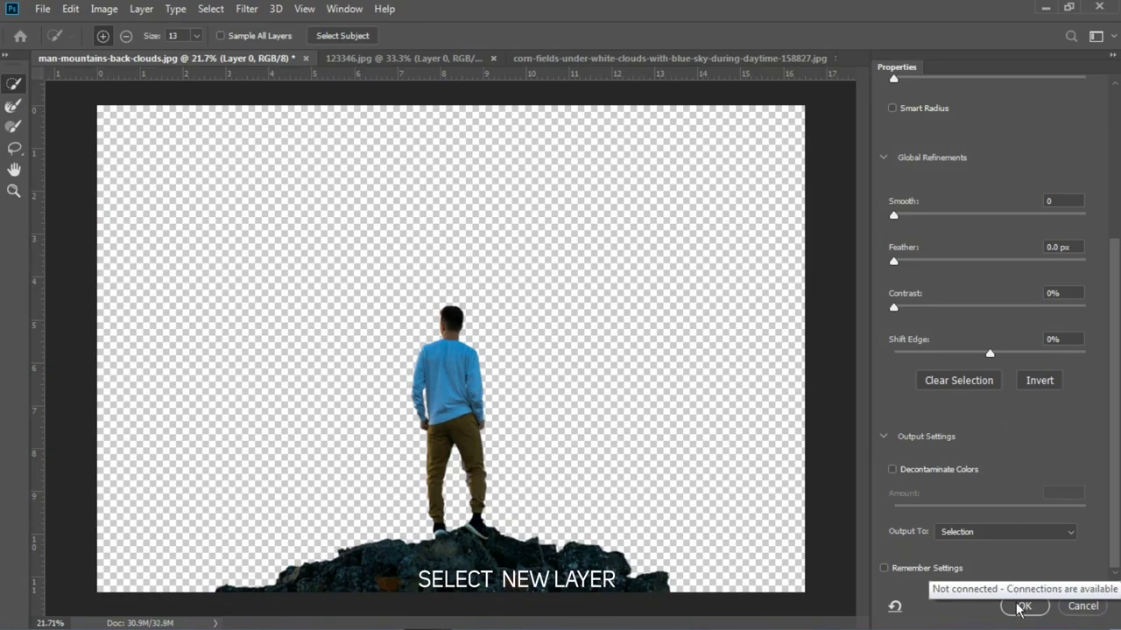
left_click(1047, 531)
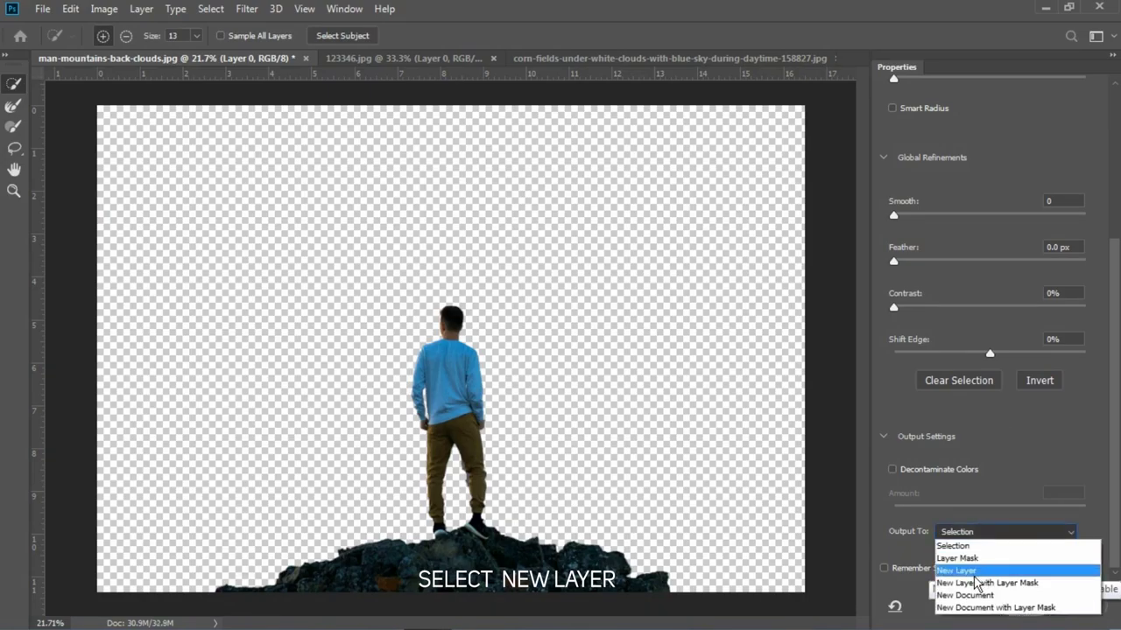
left_click(970, 571)
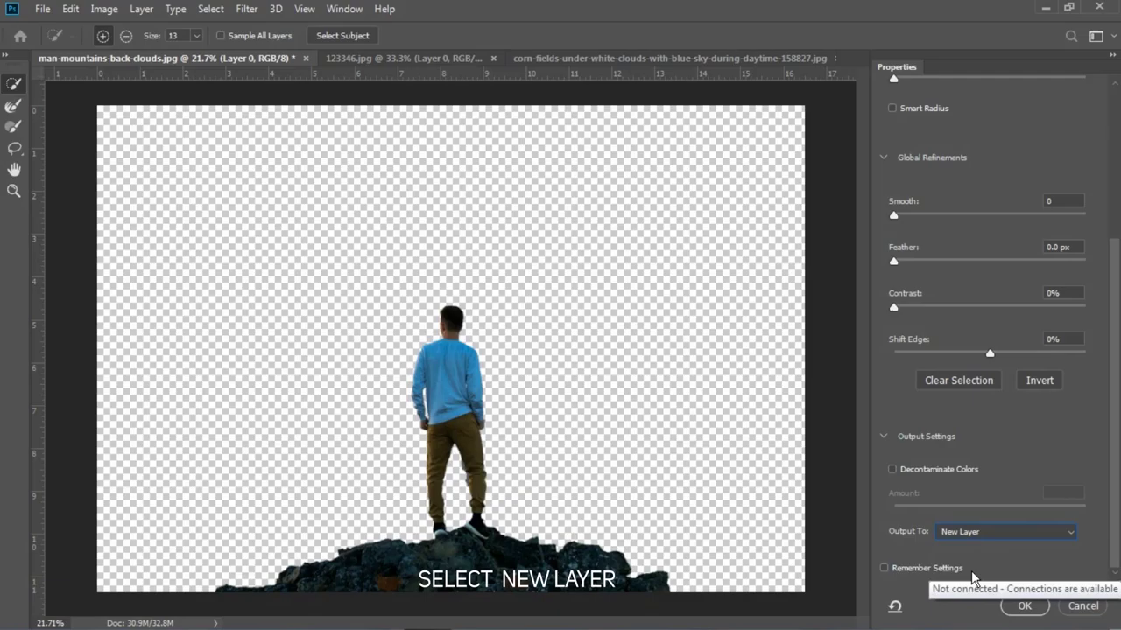
left_click(1023, 608)
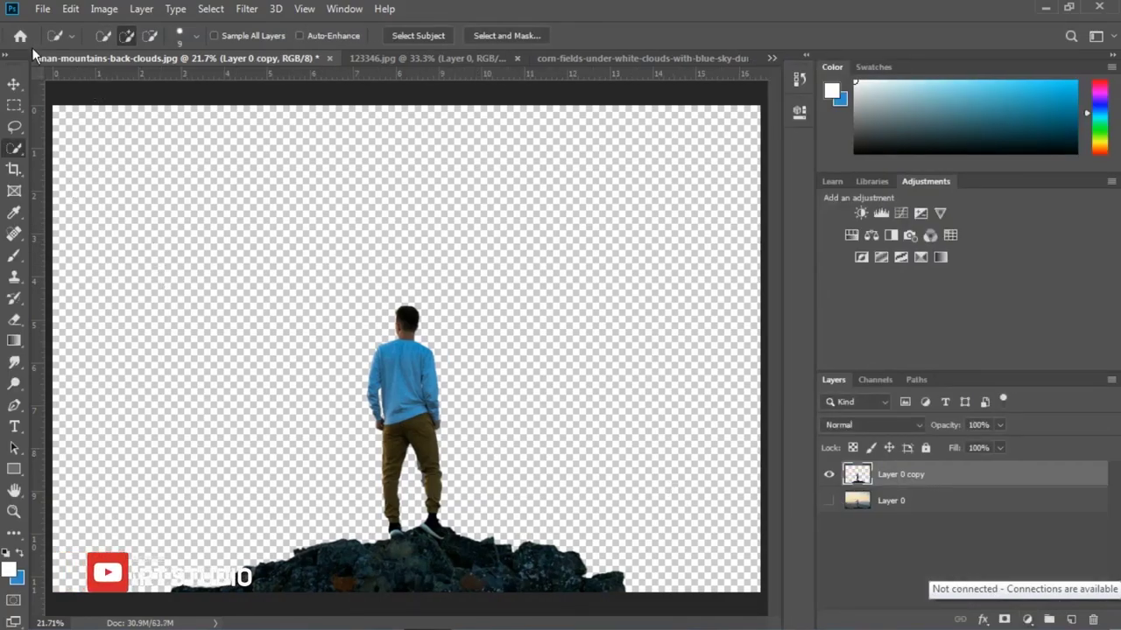
left_click(454, 59)
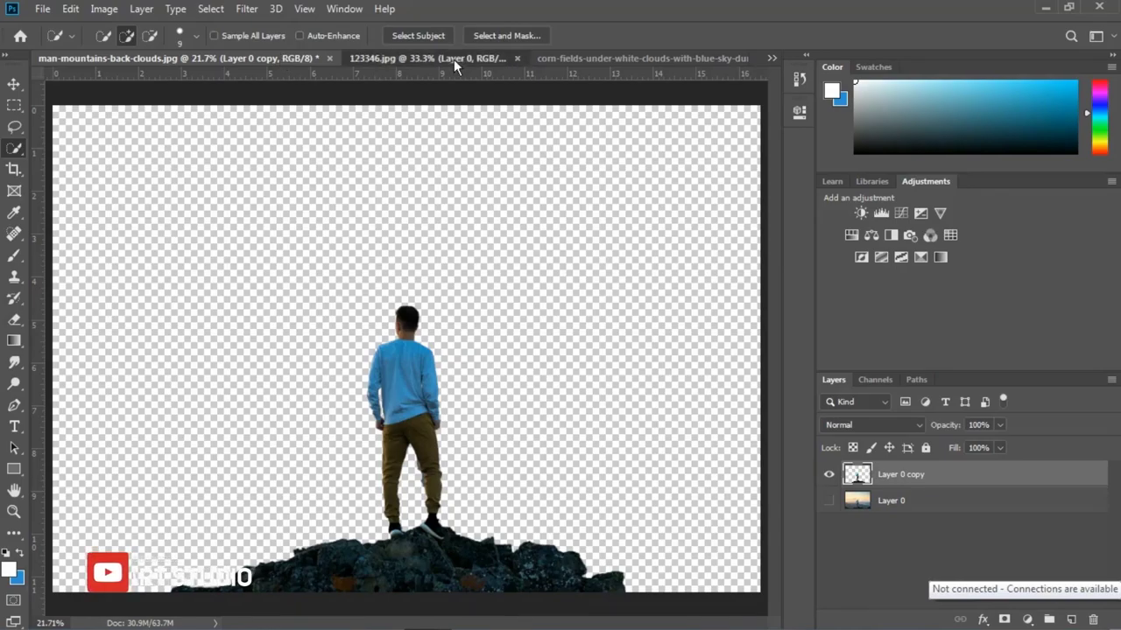
Bring the city skyline photo into the man's document and scale it to about 219%
key("v")
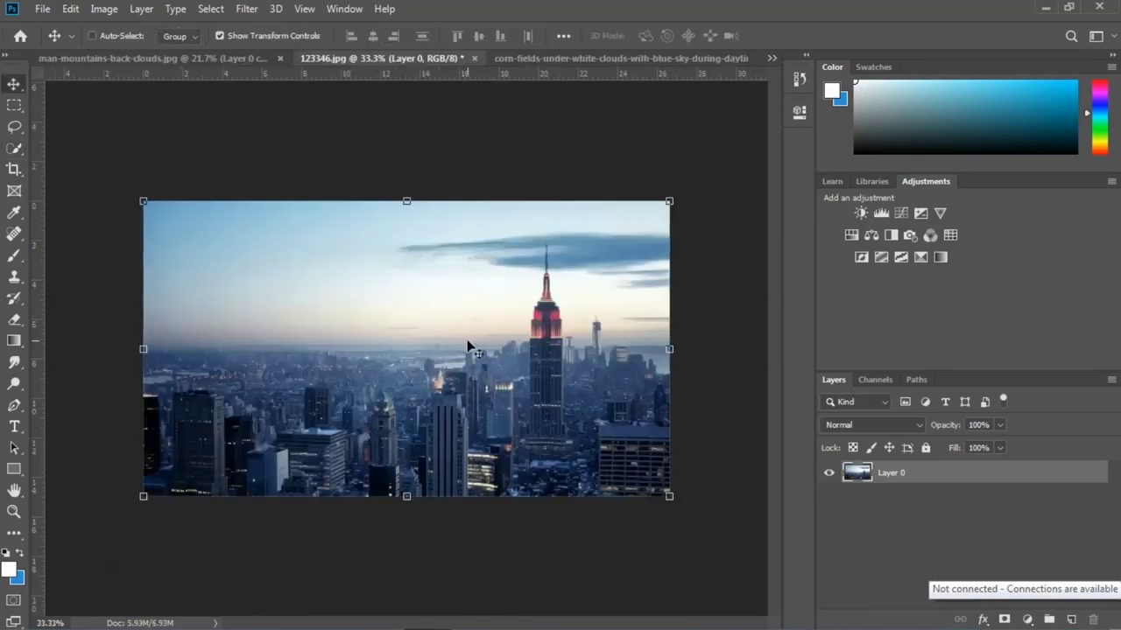
left_click_drag(467, 351, 330, 219)
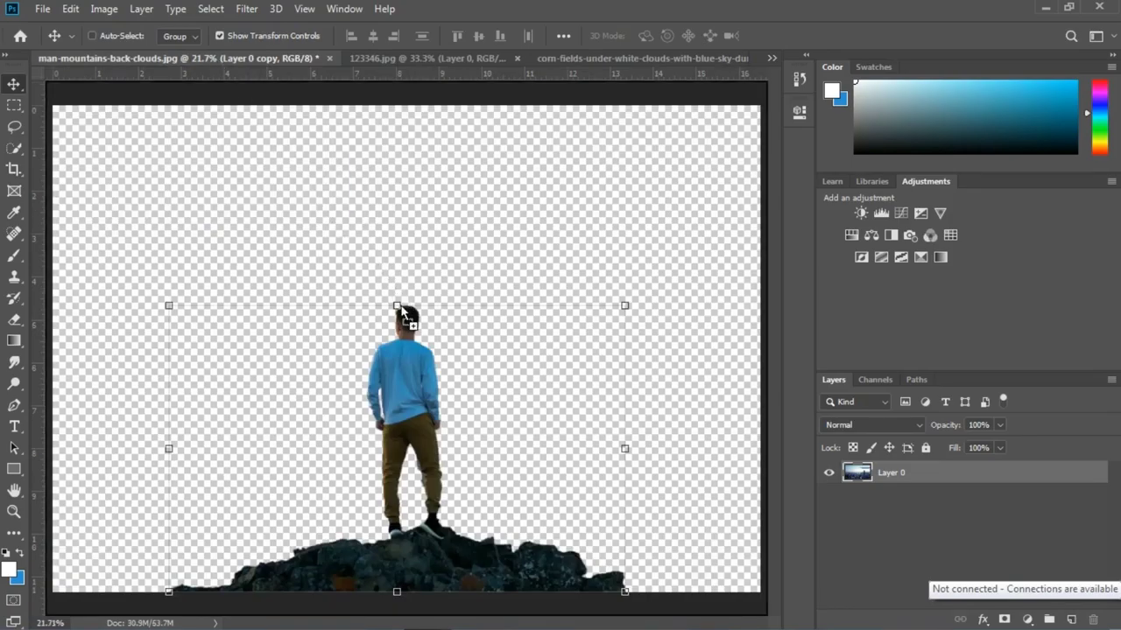
left_click_drag(396, 293, 406, 324)
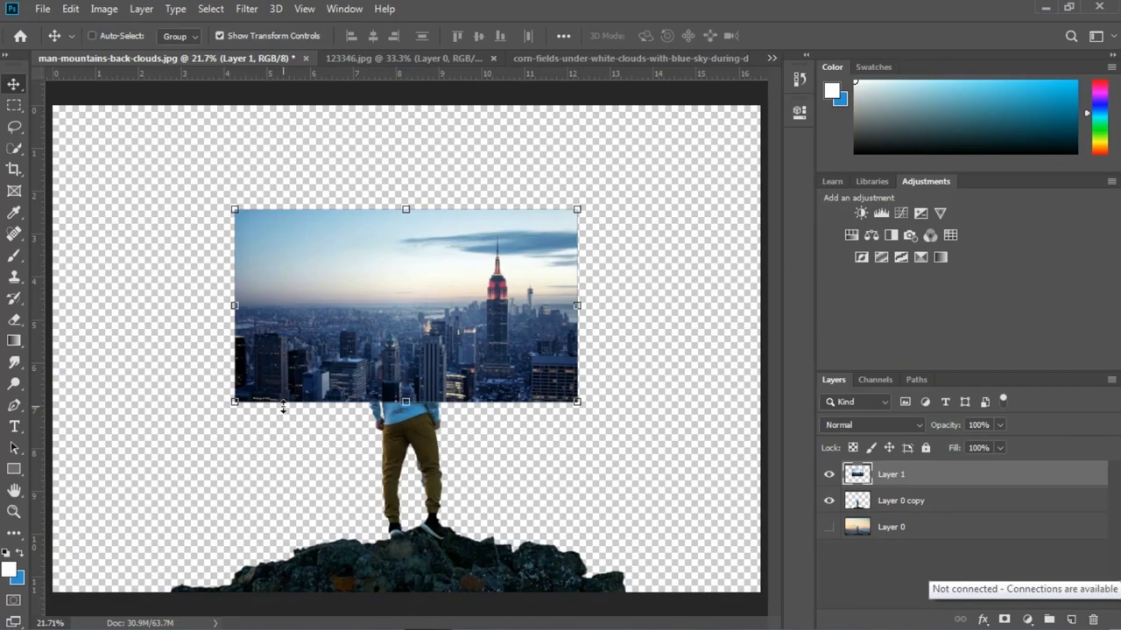
mouse_move(234, 403)
left_mouse_down()
mouse_move(53, 541)
mouse_move(52, 557)
left_mouse_up()
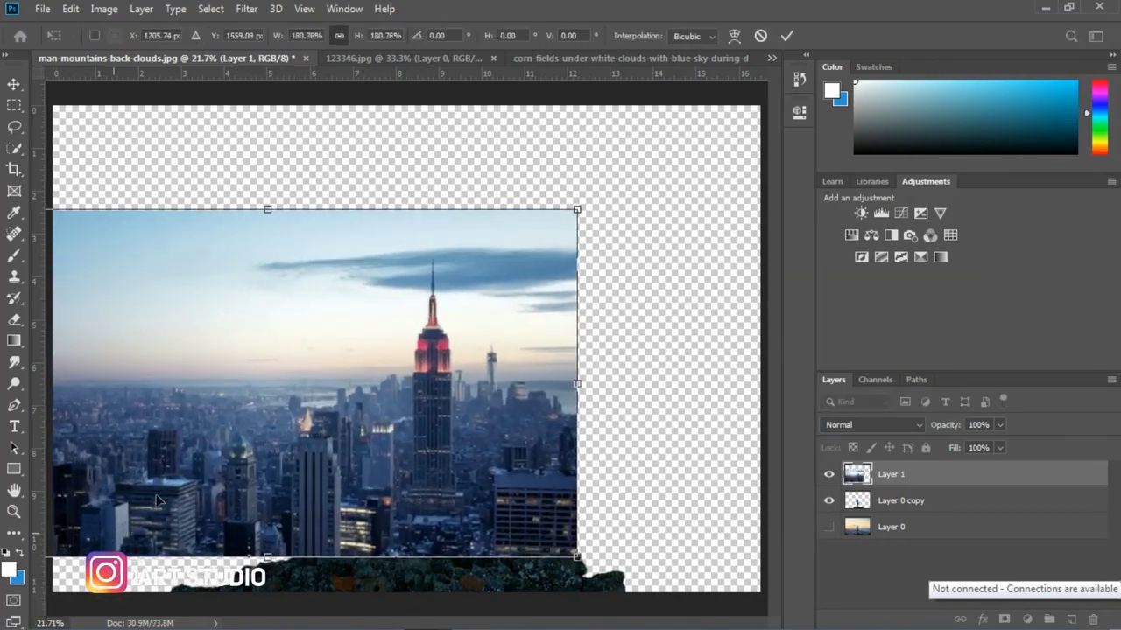
left_click_drag(250, 381, 415, 359)
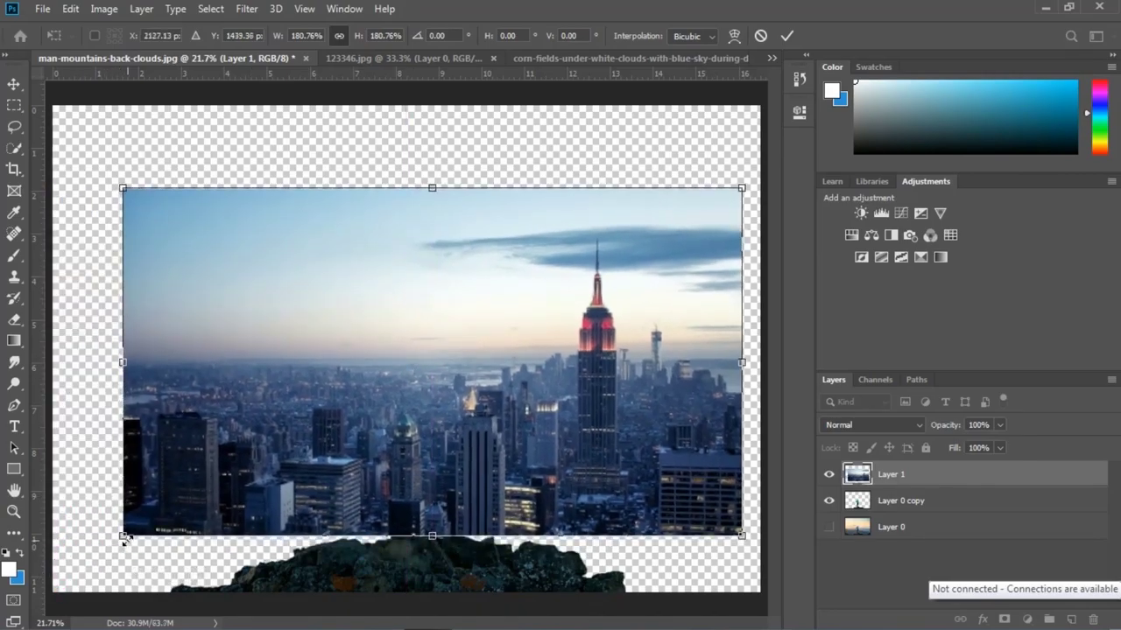
left_click_drag(104, 547, 9, 618)
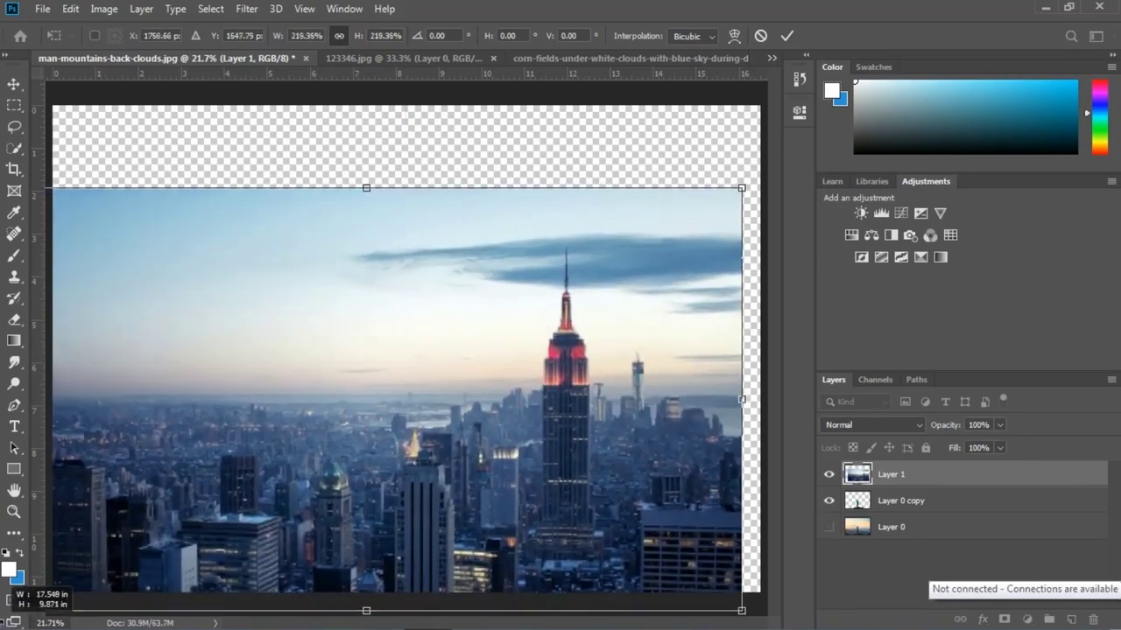
left_click_drag(353, 376, 391, 362)
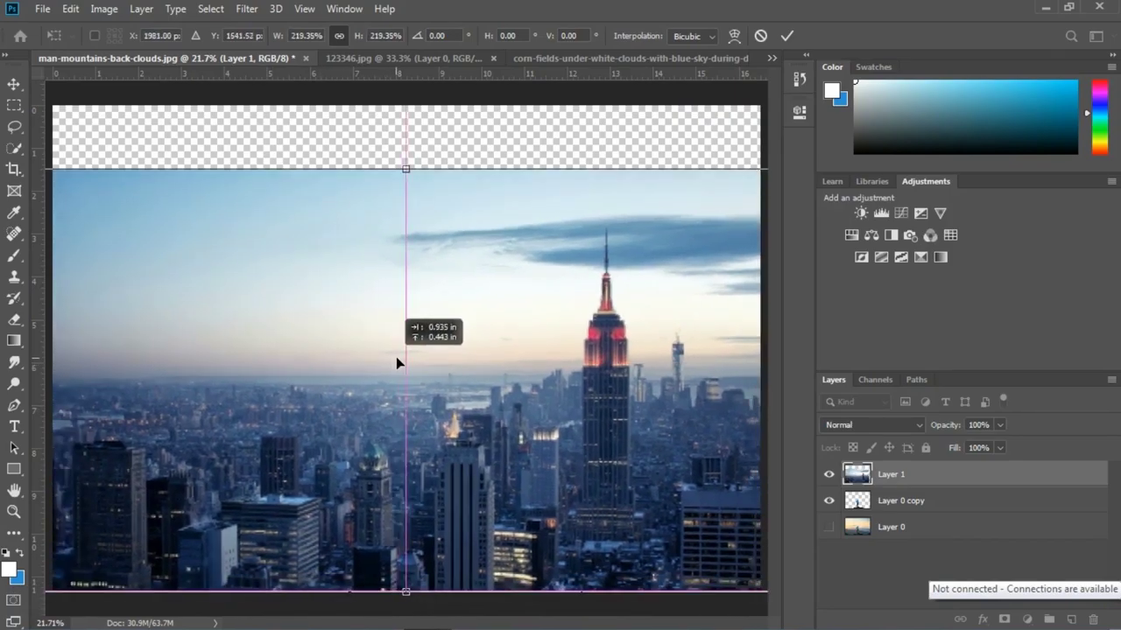
left_click_drag(396, 358, 396, 358)
left_click(922, 478)
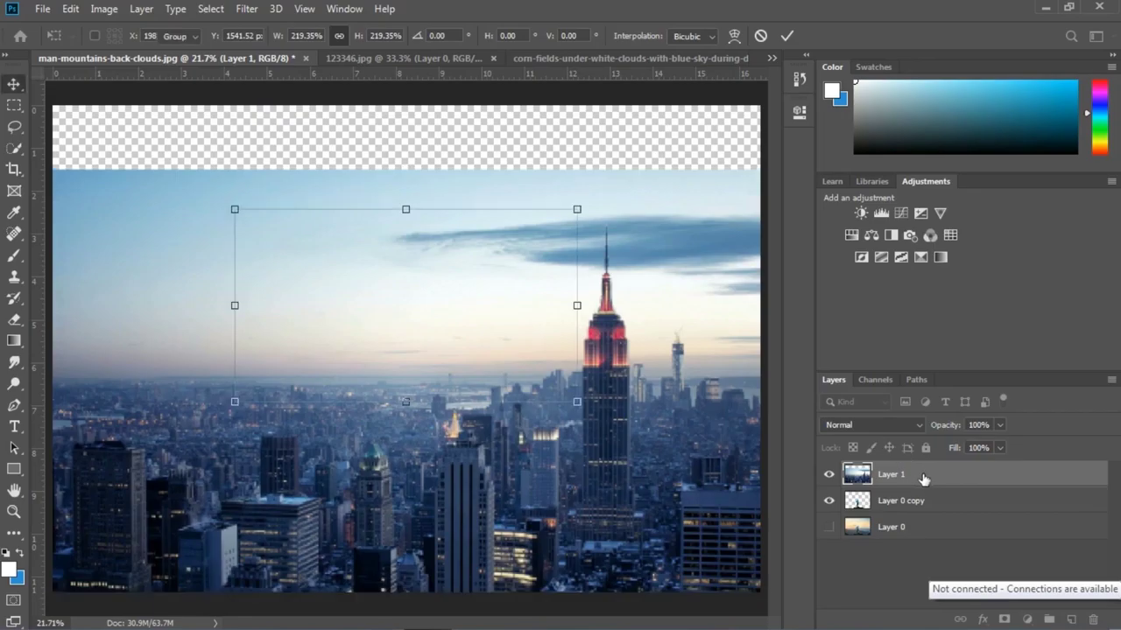
Place the skyline layer behind the man and resize it to 94.06% across the canvas
key("ctrl+[")
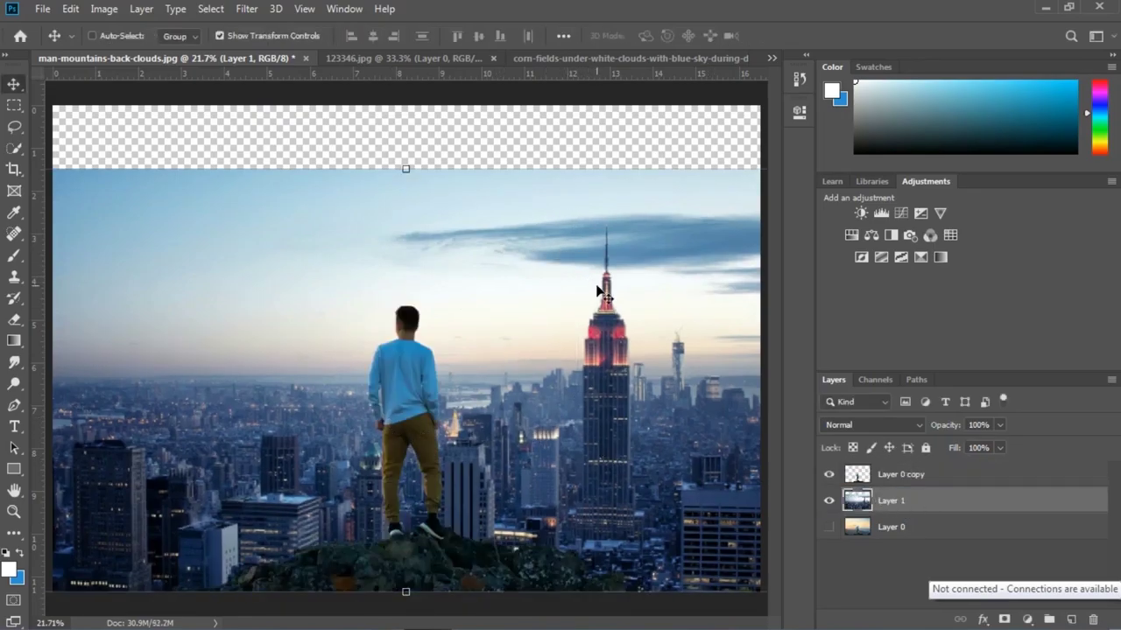
left_click_drag(602, 294, 537, 292)
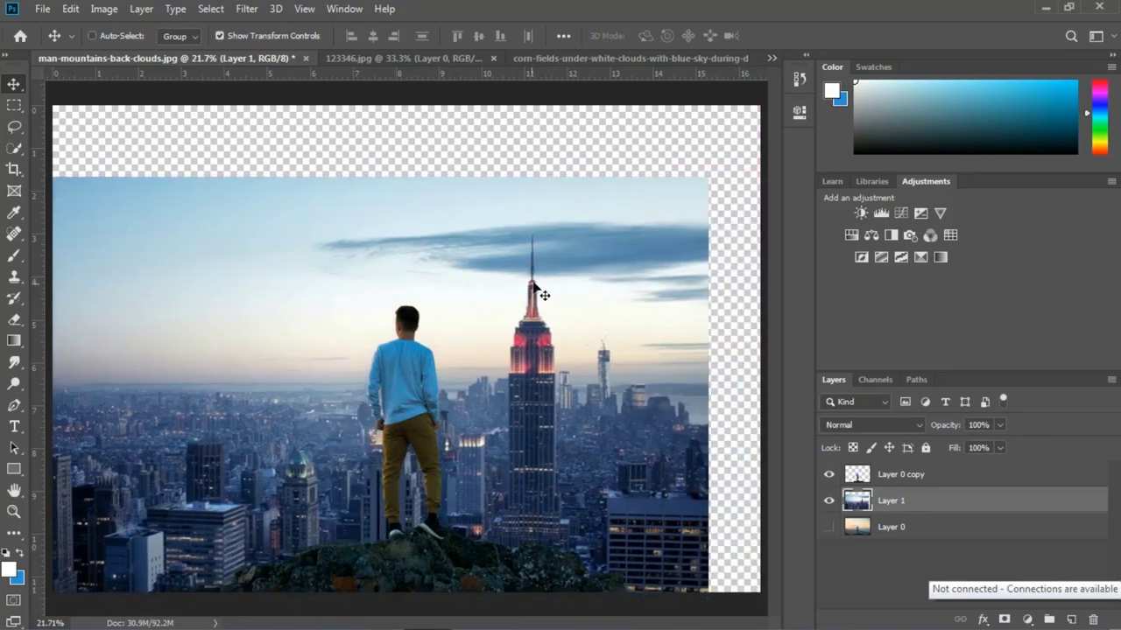
key("ctrl+t")
left_click_drag(708, 177, 511, 286)
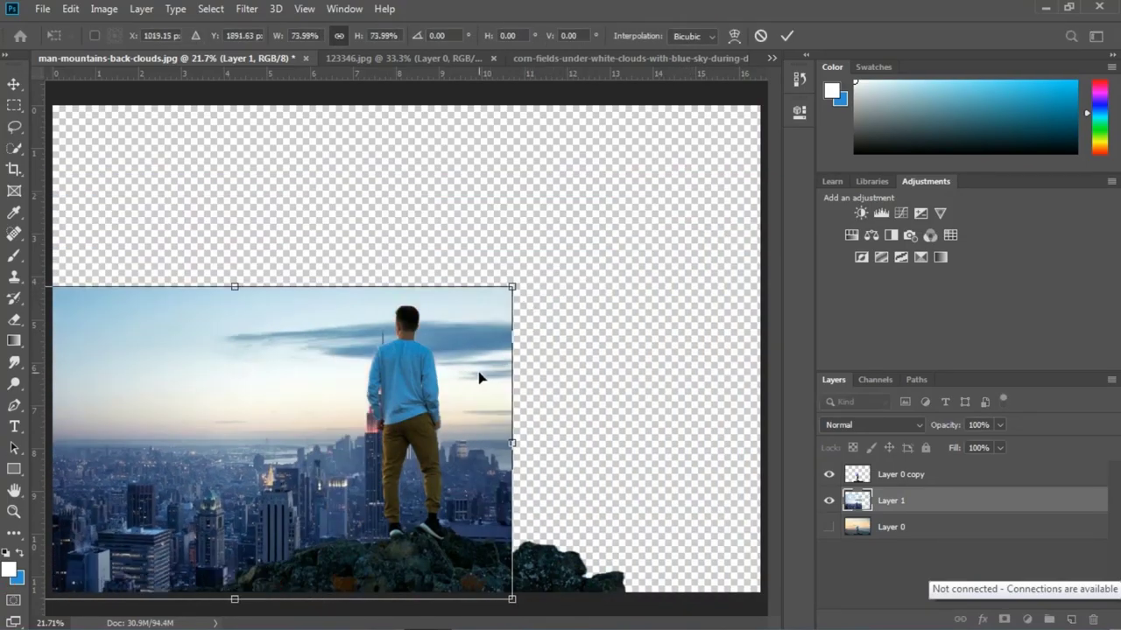
mouse_move(479, 377)
left_mouse_down()
mouse_move(630, 361)
mouse_move(636, 372)
left_mouse_up()
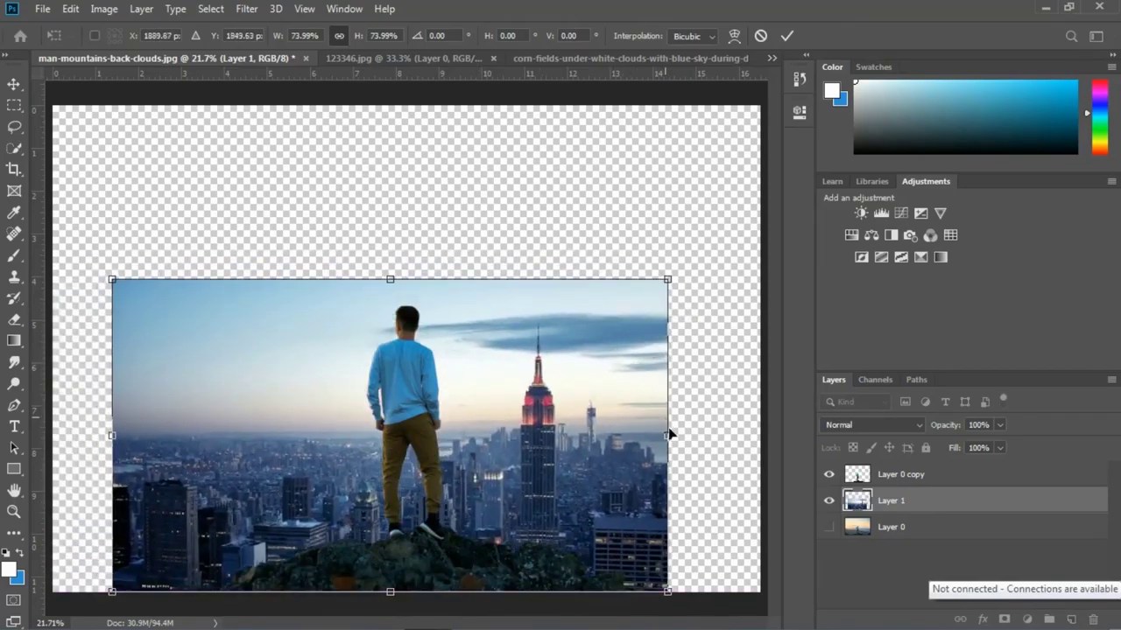
left_click_drag(710, 426, 762, 425)
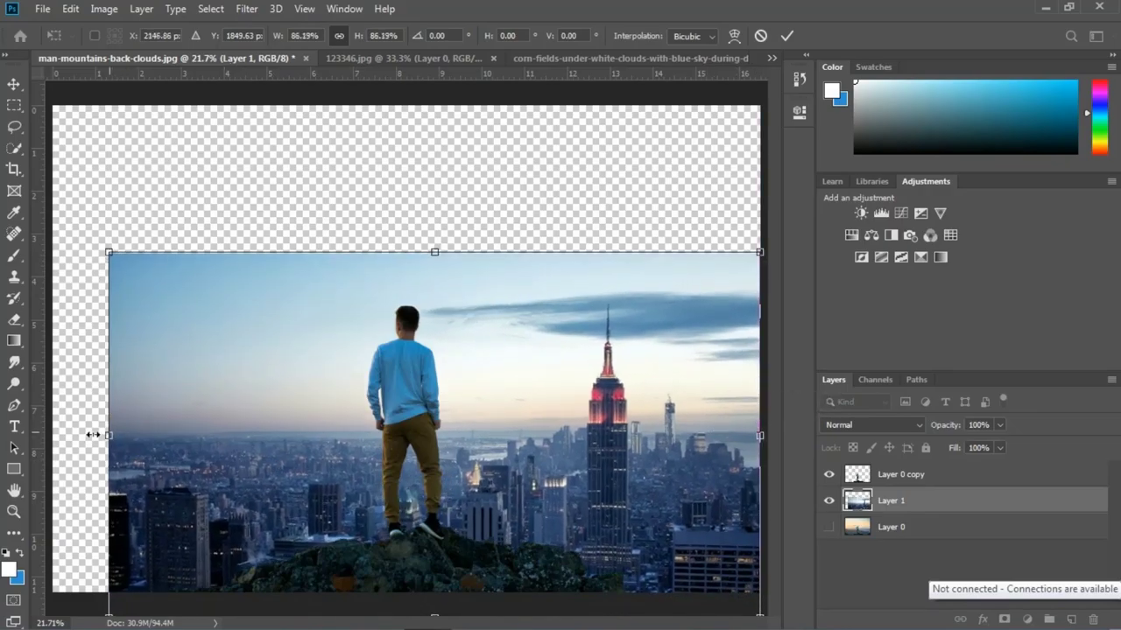
left_click_drag(110, 433, 51, 433)
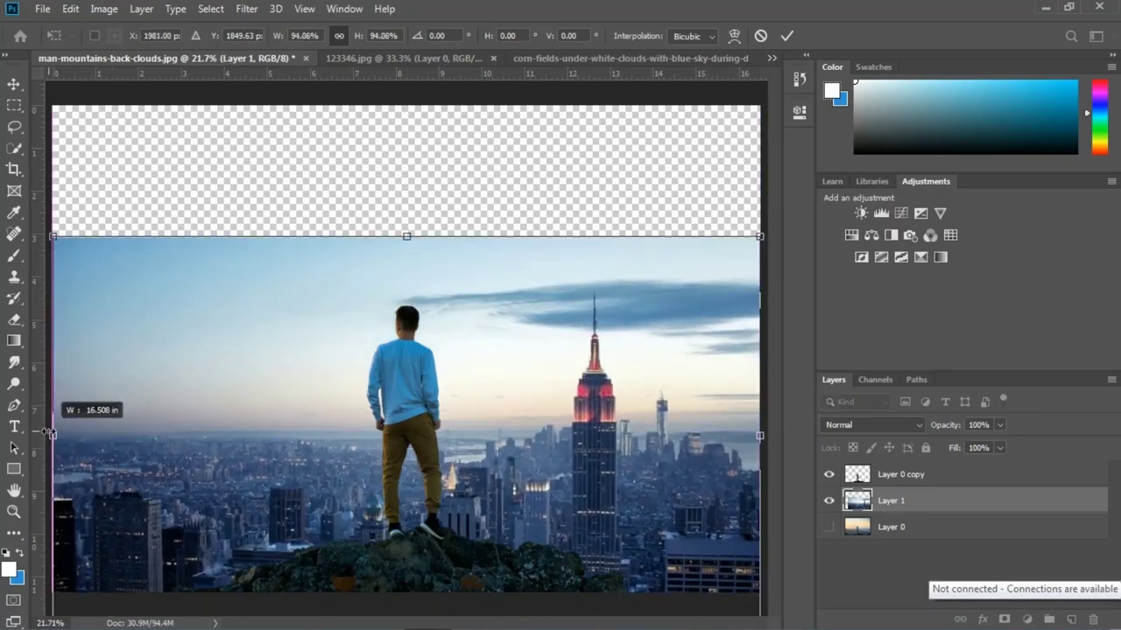
left_click_drag(420, 414, 419, 387)
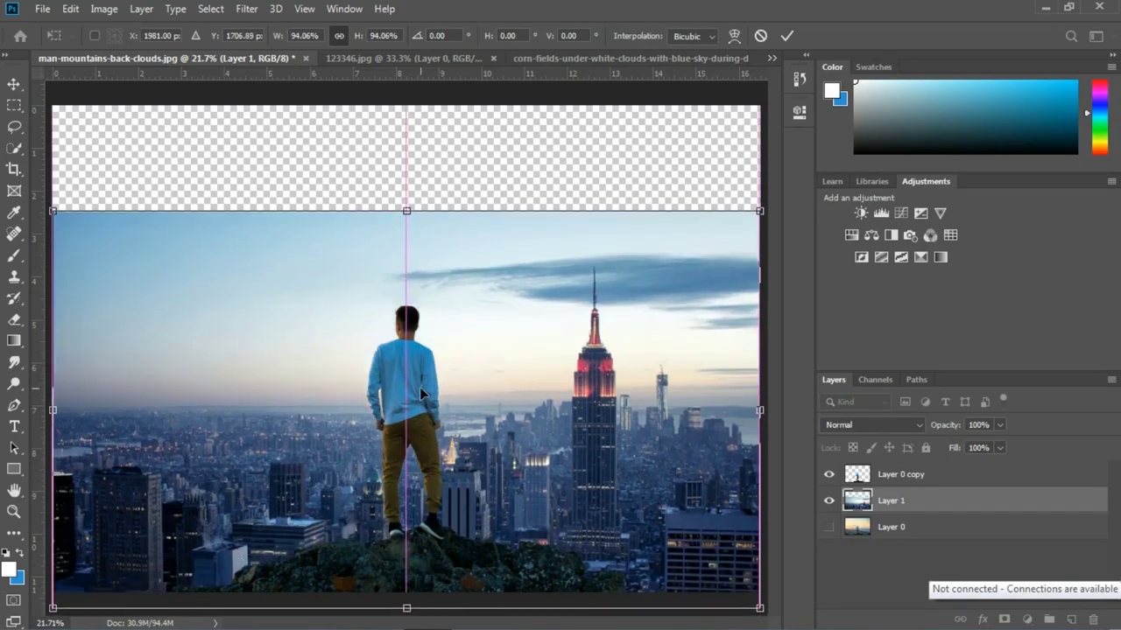
left_click(785, 38)
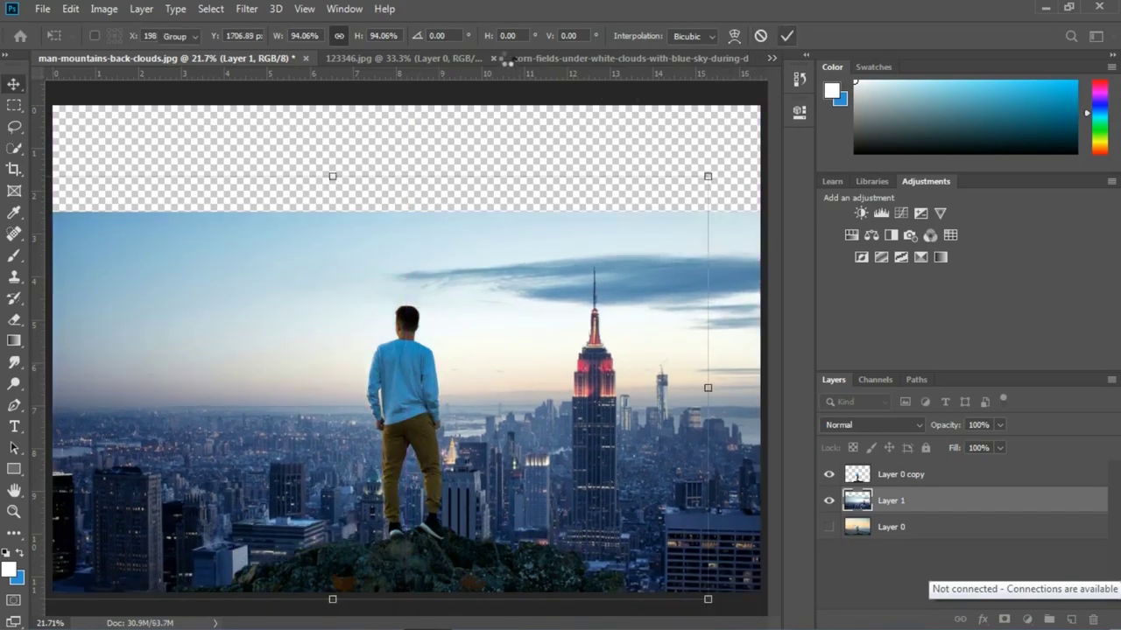
left_click(563, 58)
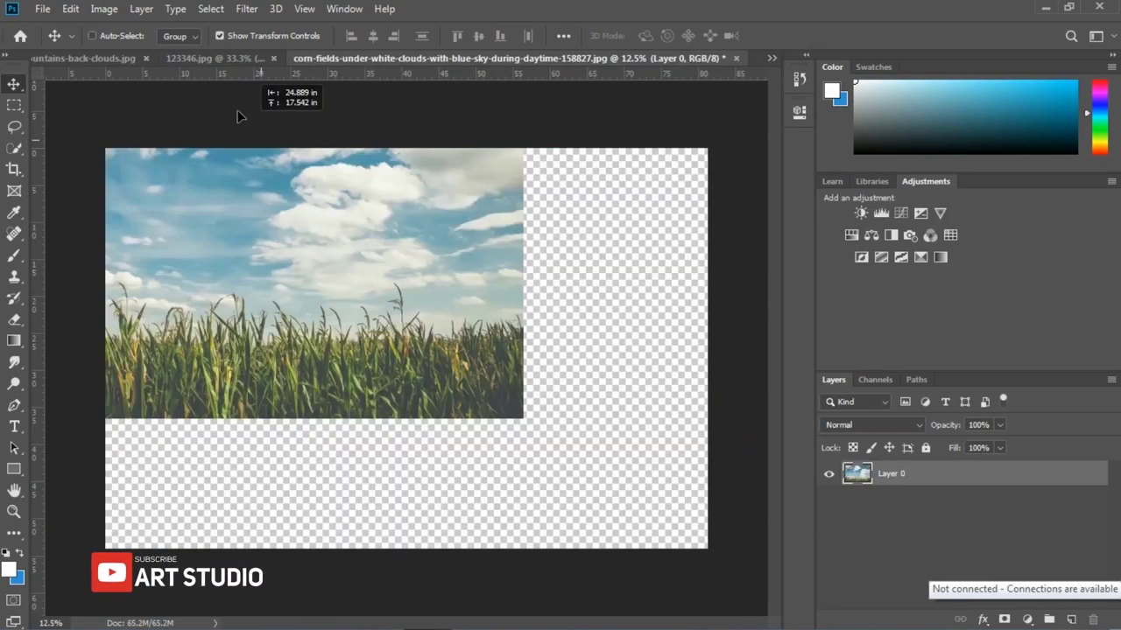
Bring the cornfield photo in as Layer 2 and move it down to fill the canvas
left_click(136, 59)
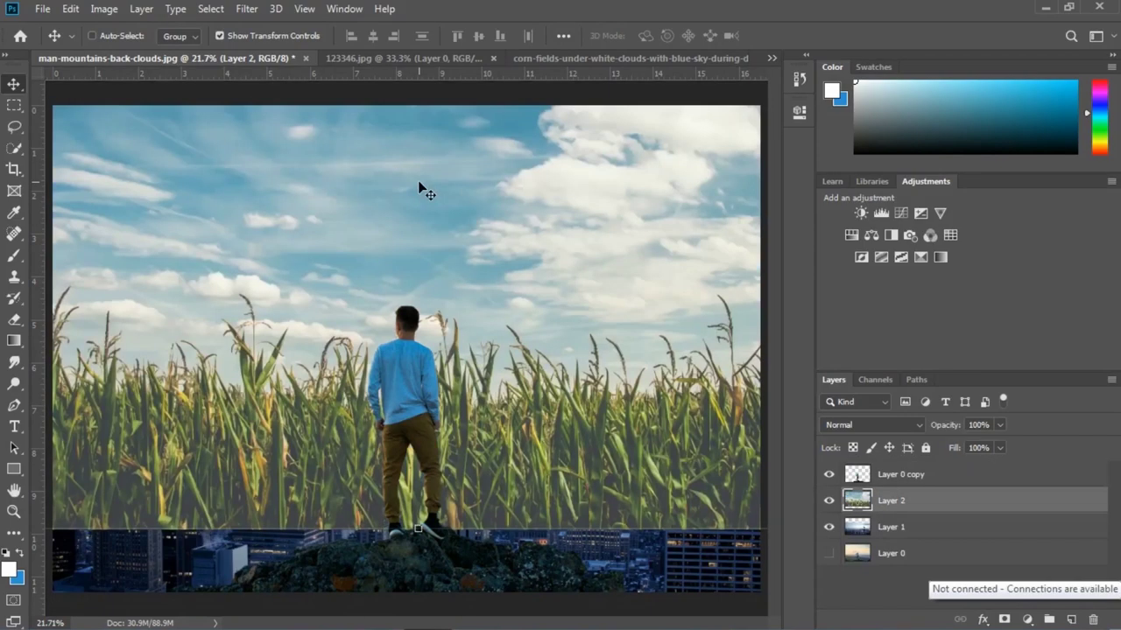
left_click_drag(498, 280, 489, 348)
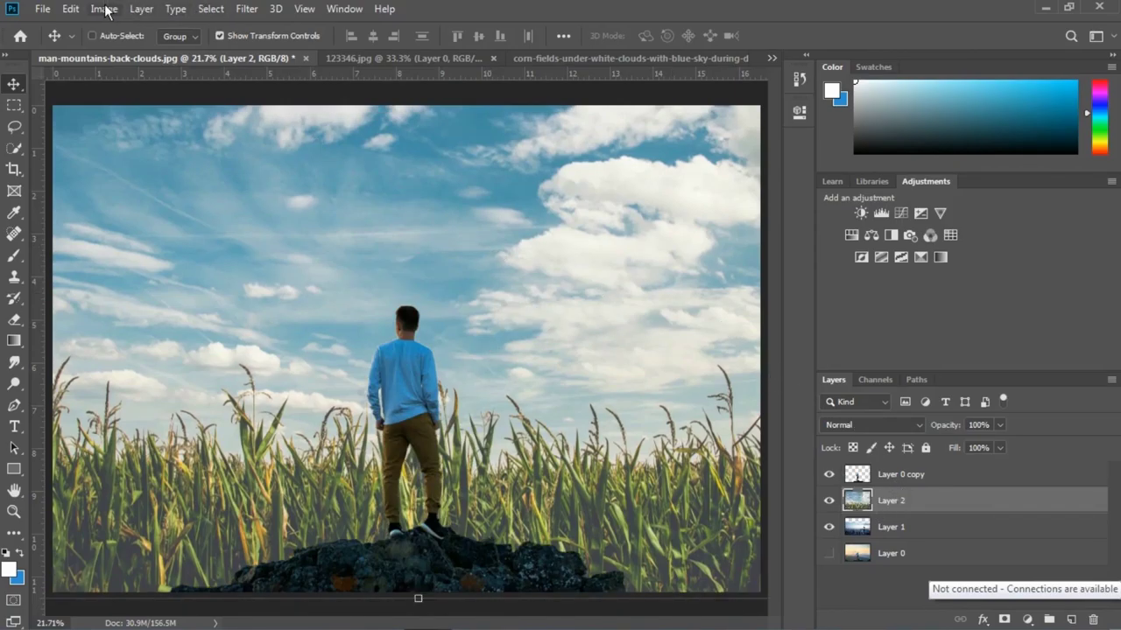
Add a hide-all mask to Layer 2 and paint the sky and clouds back in at 100% opacity
left_click(141, 9)
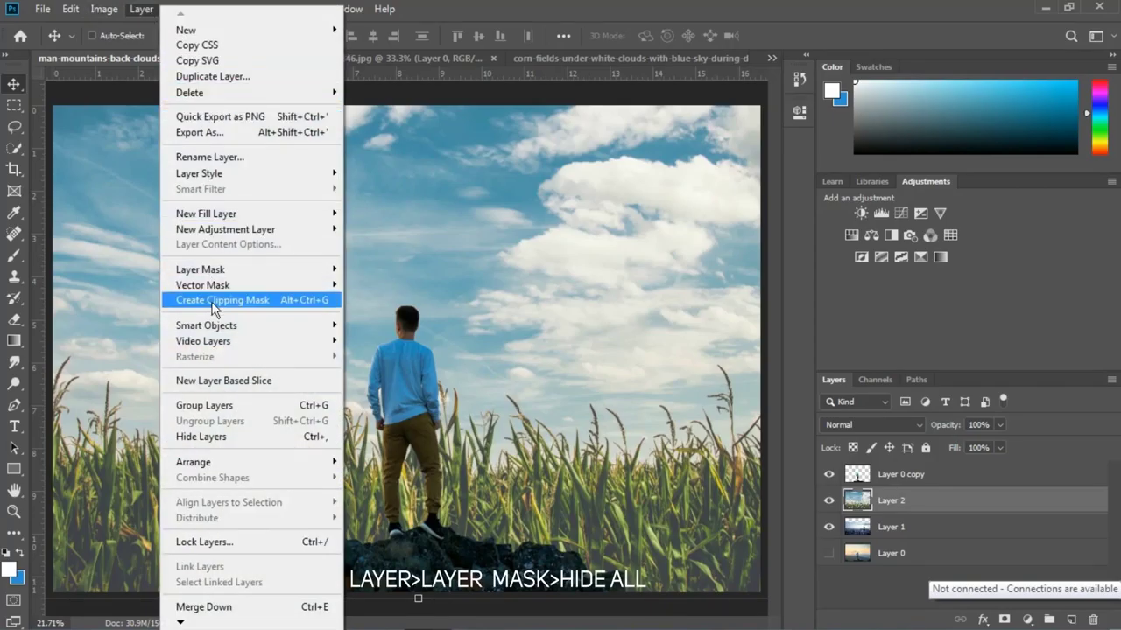
mouse_move(200, 269)
left_click(369, 285)
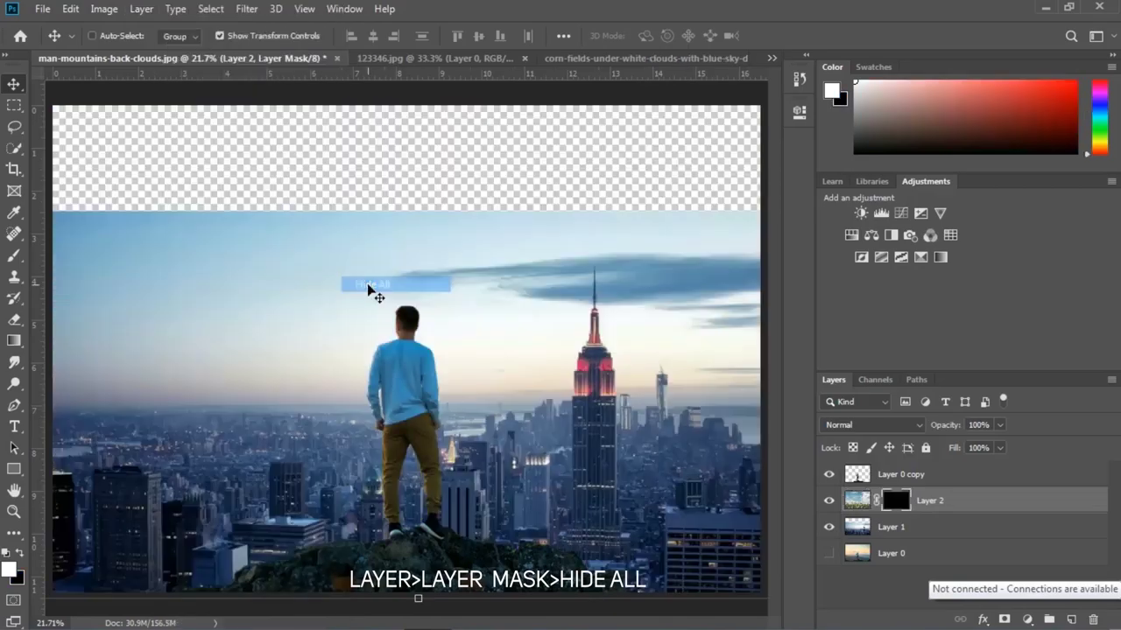
key("b")
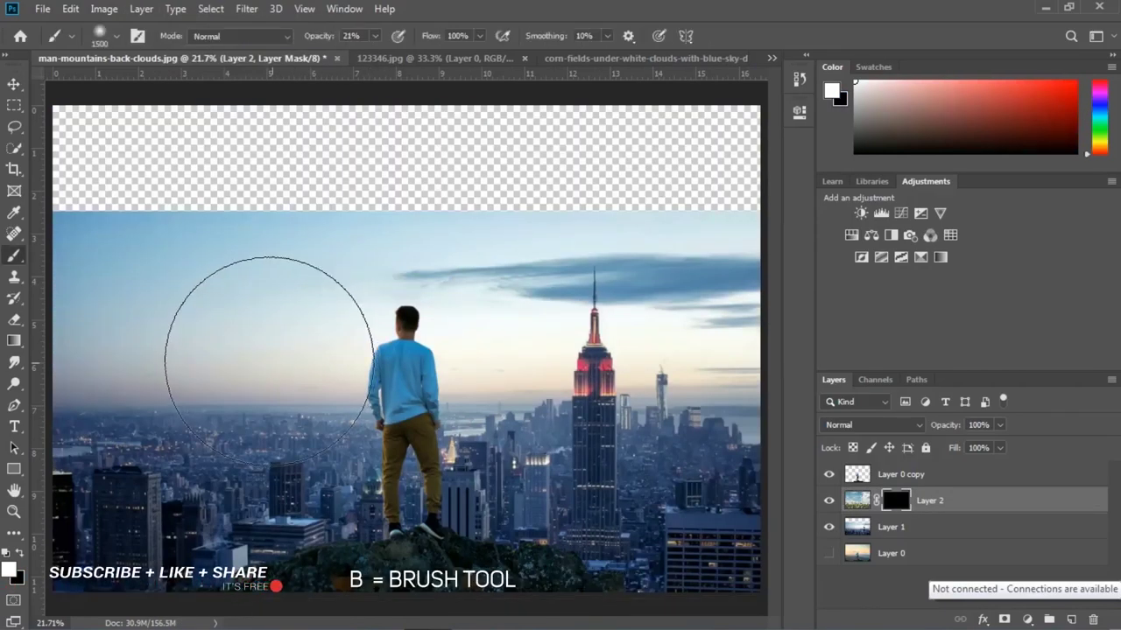
left_click_drag(110, 263, 149, 204)
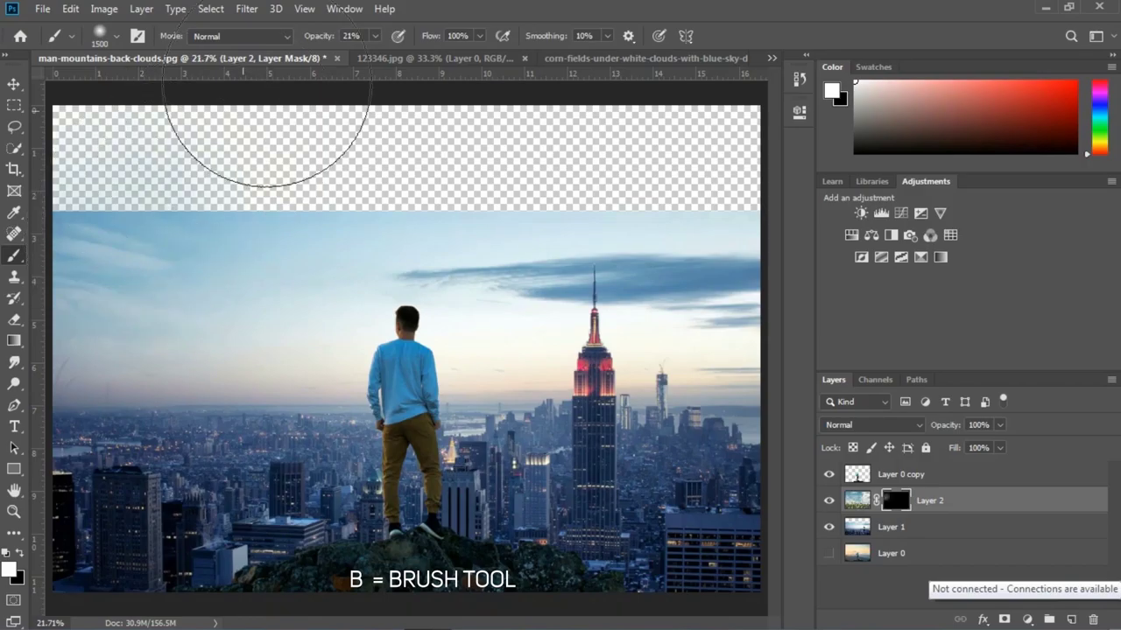
left_click_drag(376, 37, 444, 60)
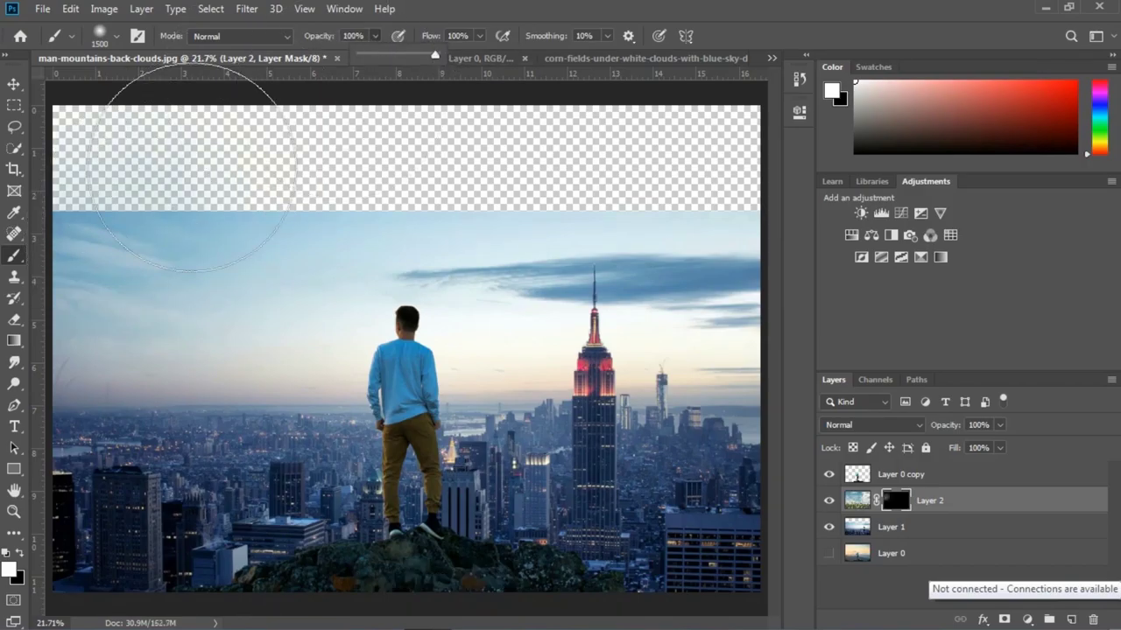
mouse_move(150, 225)
left_mouse_down()
mouse_move(178, 131)
mouse_move(140, 210)
mouse_move(155, 195)
mouse_move(379, 171)
mouse_move(370, 200)
mouse_move(645, 153)
mouse_move(729, 175)
mouse_move(706, 99)
mouse_move(643, 131)
left_mouse_up()
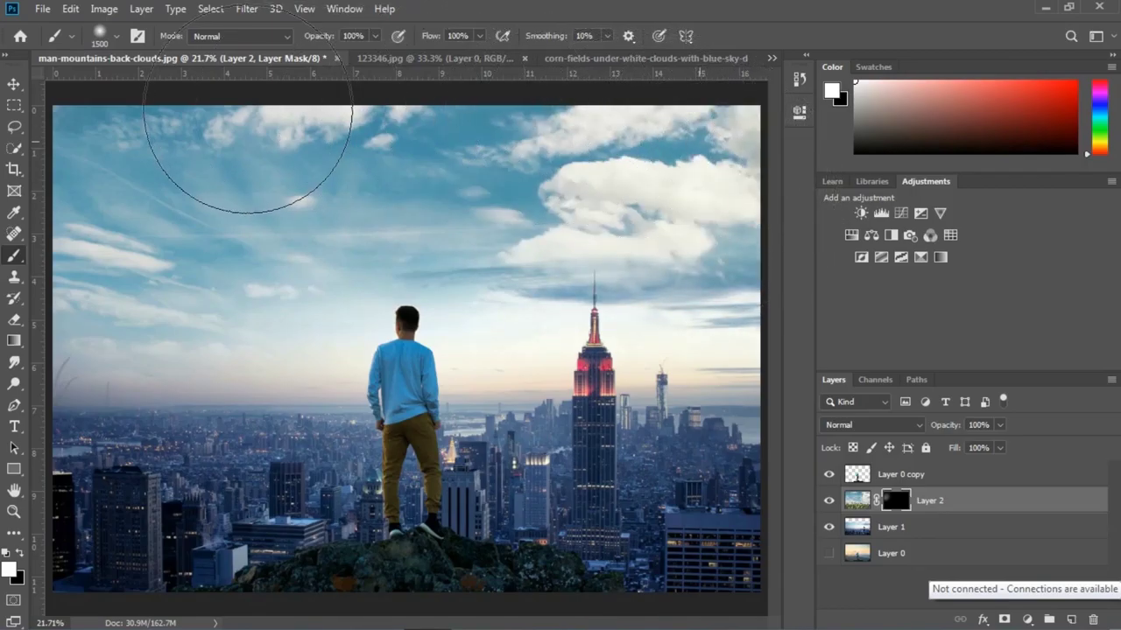
Mask out the lower-left corn and left horizon, then reveal more upper-left cloud streaks
left_click_drag(94, 342, 82, 364)
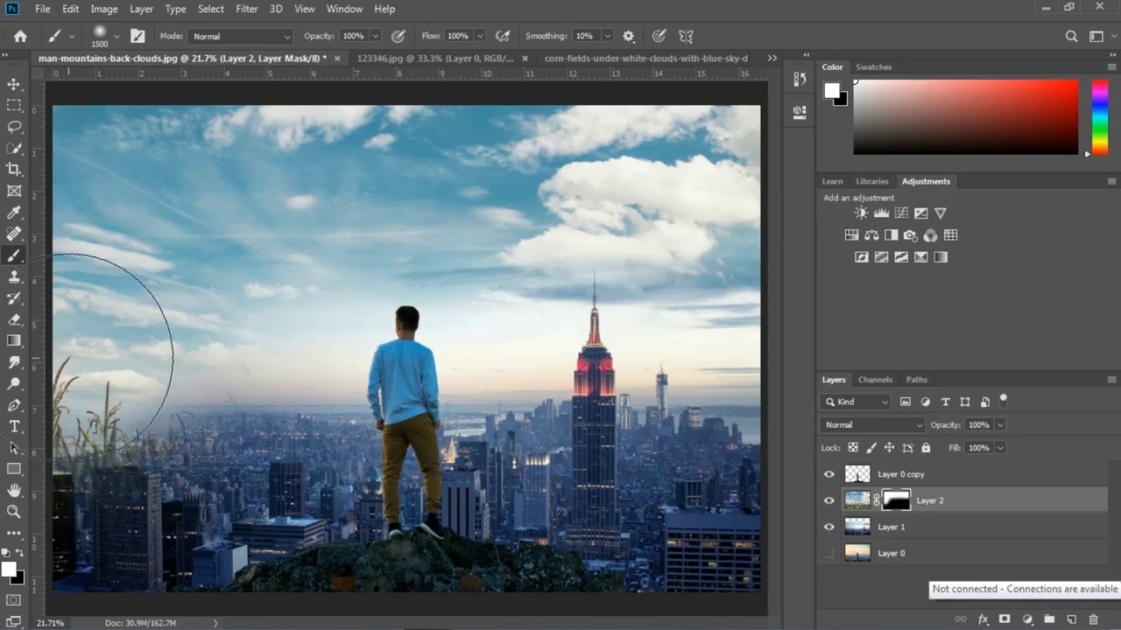
left_click(20, 554)
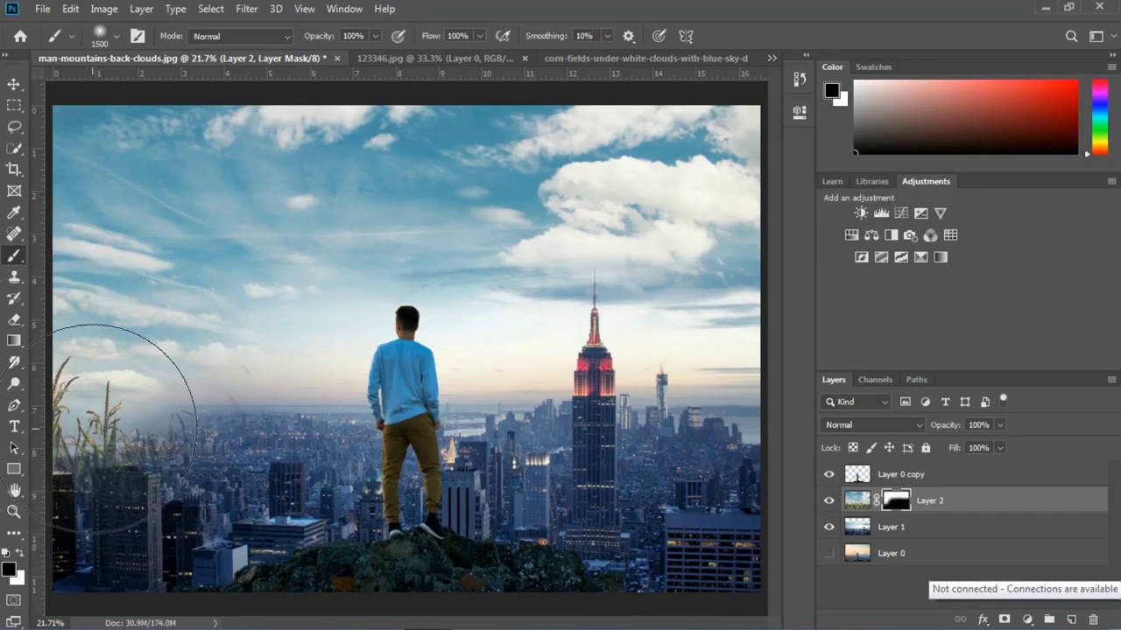
left_click_drag(109, 416, 137, 413)
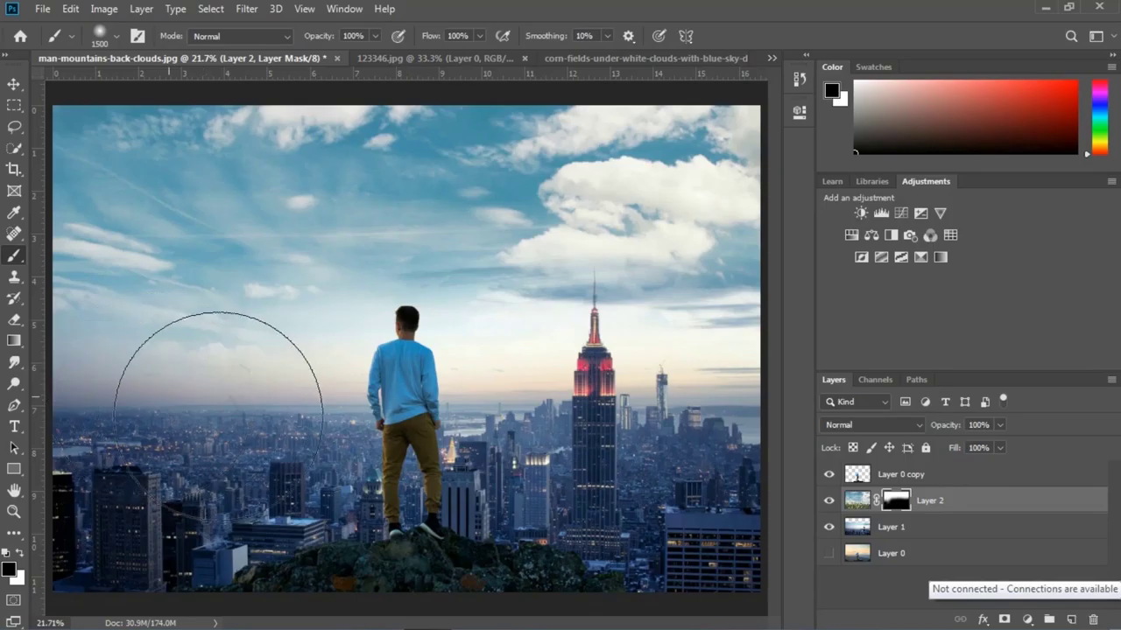
mouse_move(184, 324)
left_mouse_down()
mouse_move(105, 350)
mouse_move(52, 394)
mouse_move(4, 508)
left_mouse_up()
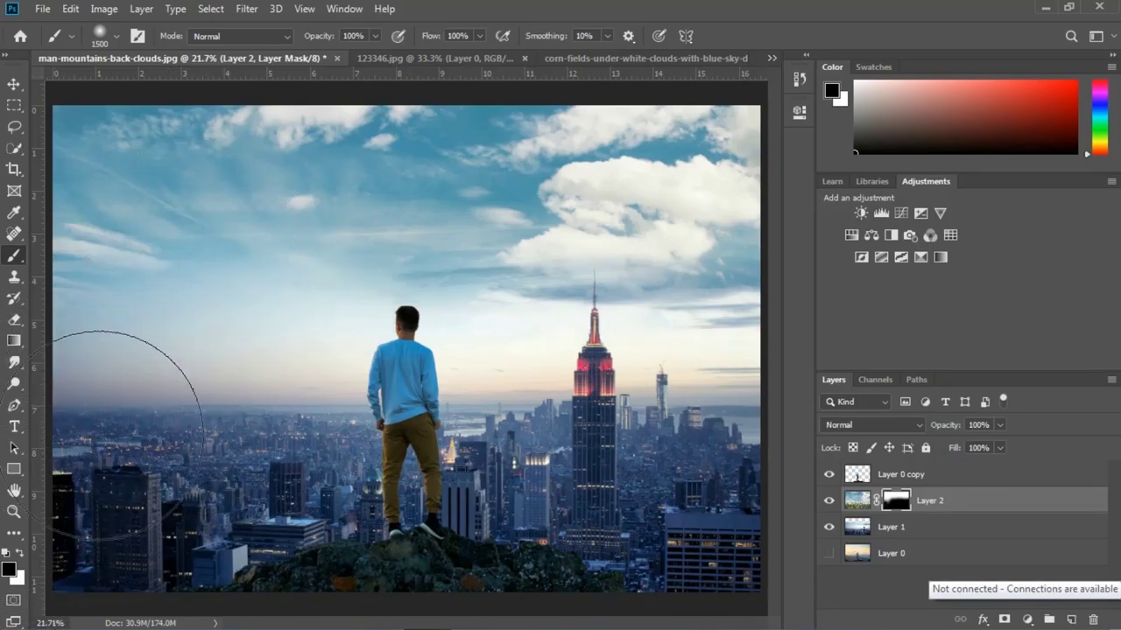
left_click(20, 553)
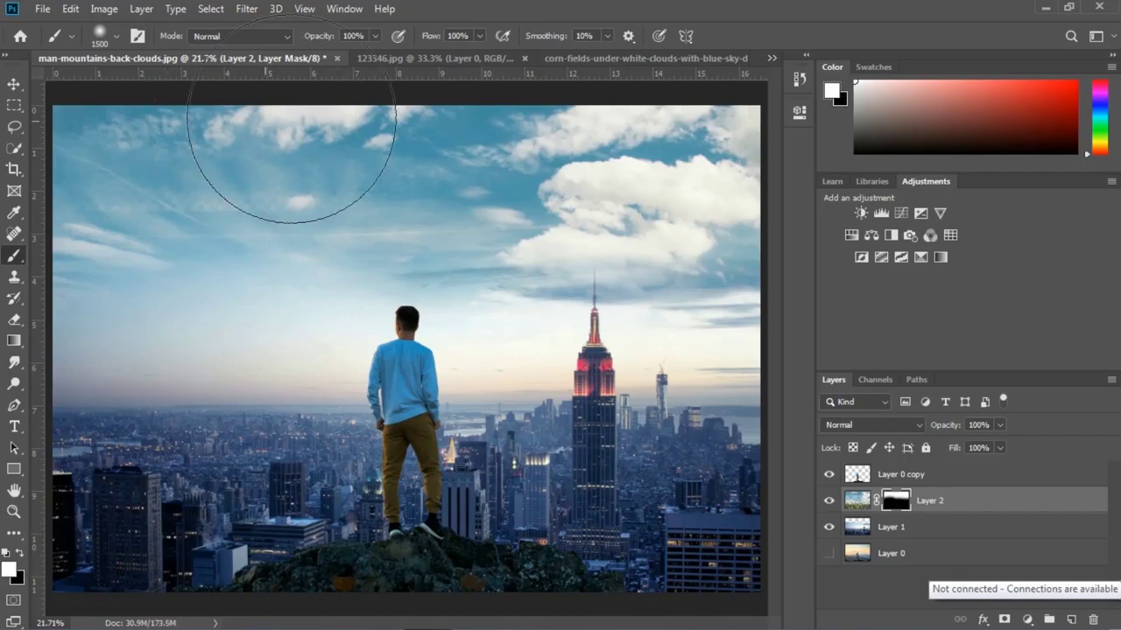
mouse_move(167, 167)
left_mouse_down()
mouse_move(113, 213)
mouse_move(153, 181)
mouse_move(155, 219)
mouse_move(175, 145)
mouse_move(329, 161)
left_mouse_up()
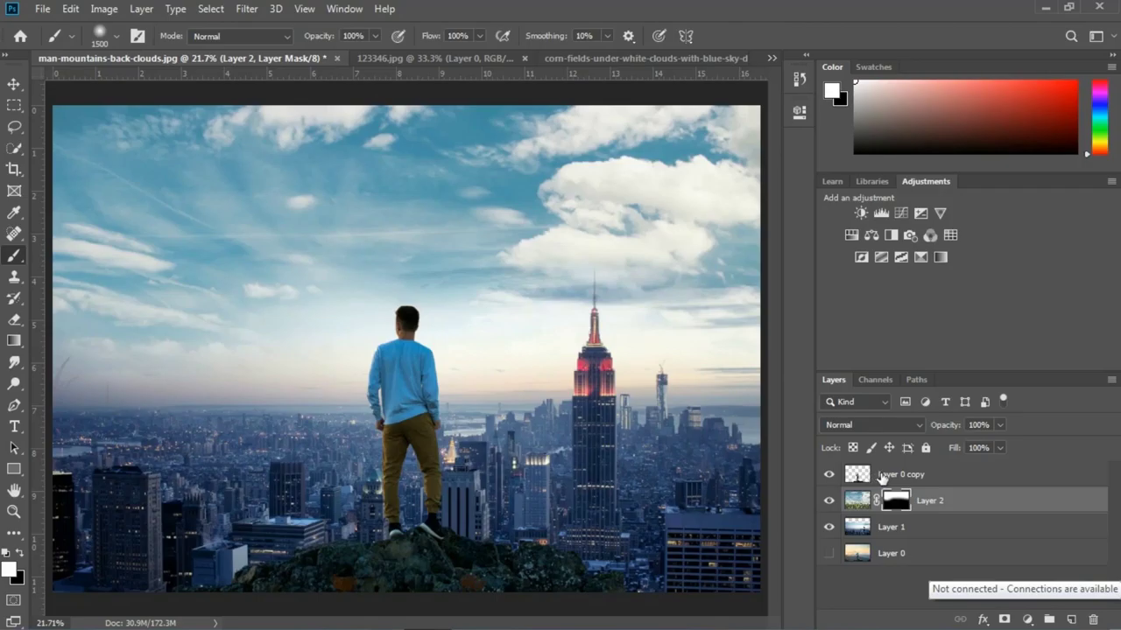
Darken Layer 0 copy slightly with a three-point Curves adjustment
left_click(882, 477)
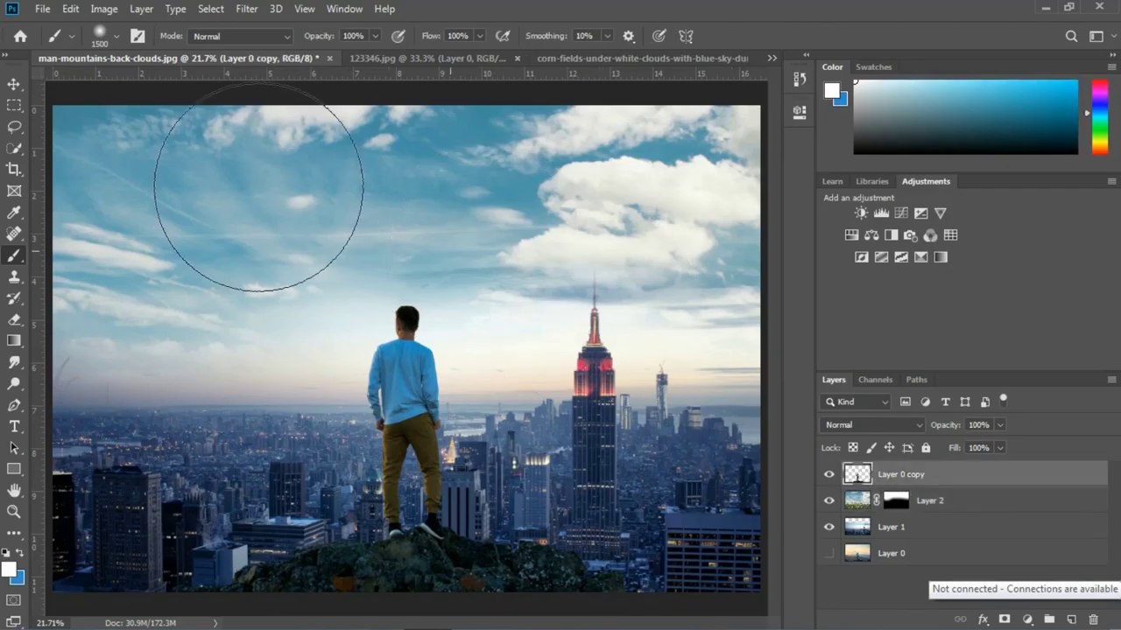
left_click(77, 10)
mouse_move(130, 53)
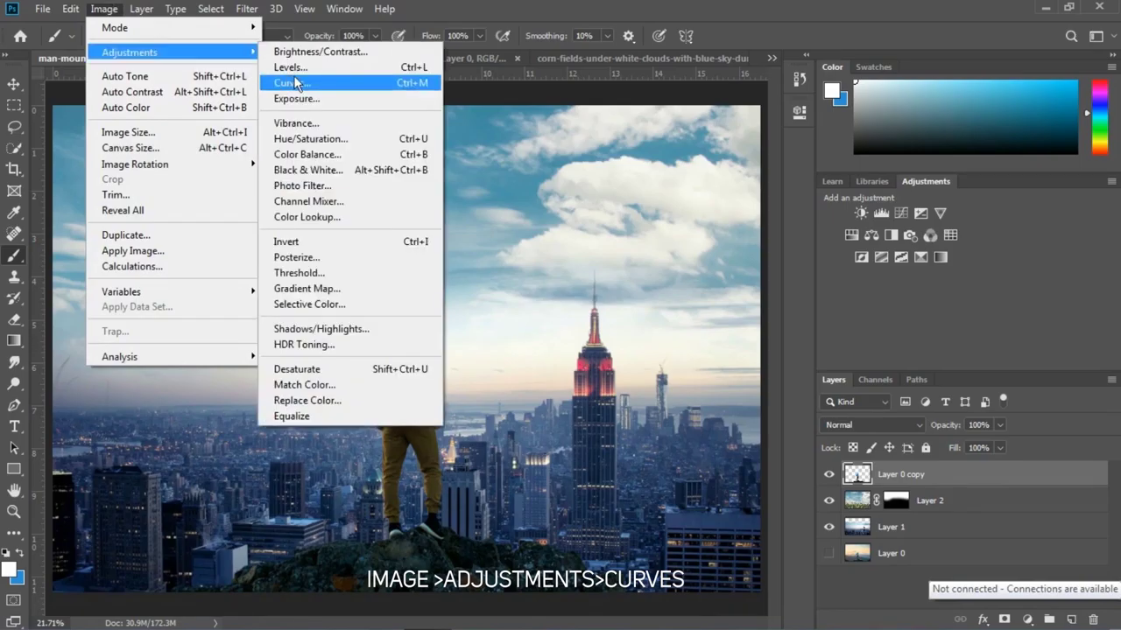
left_click(293, 83)
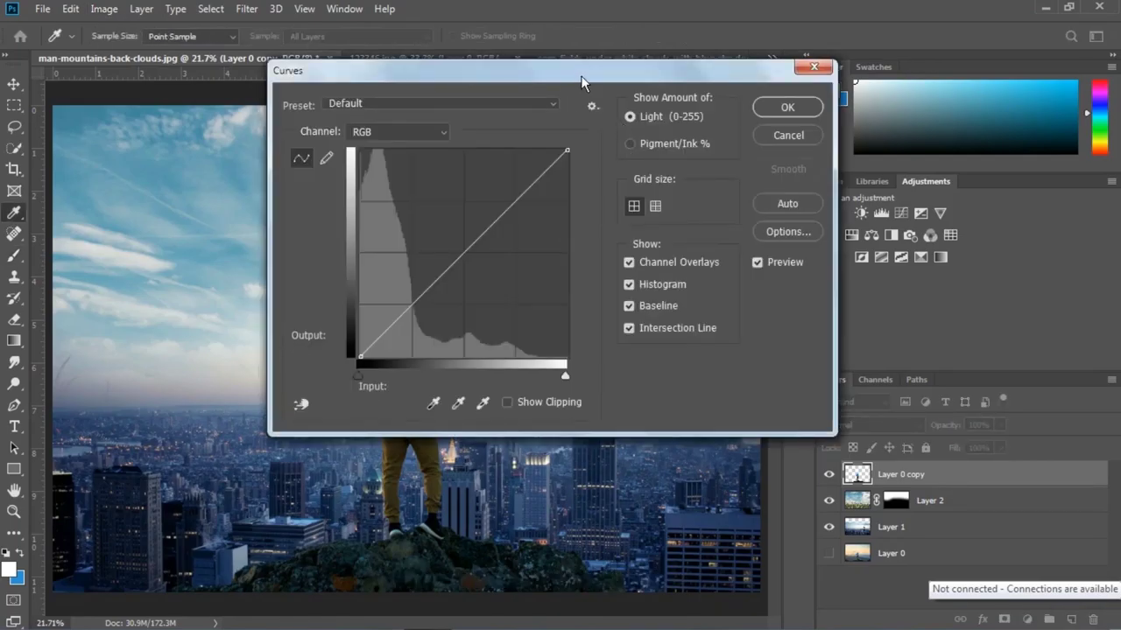
left_click_drag(581, 77, 840, 48)
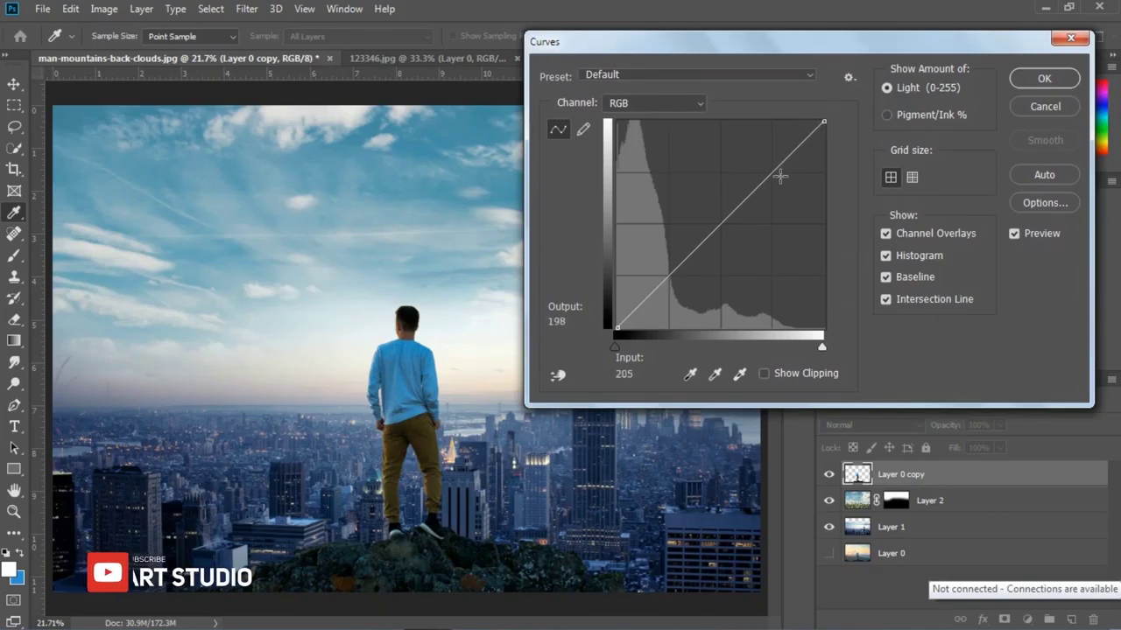
left_click_drag(778, 171, 780, 181)
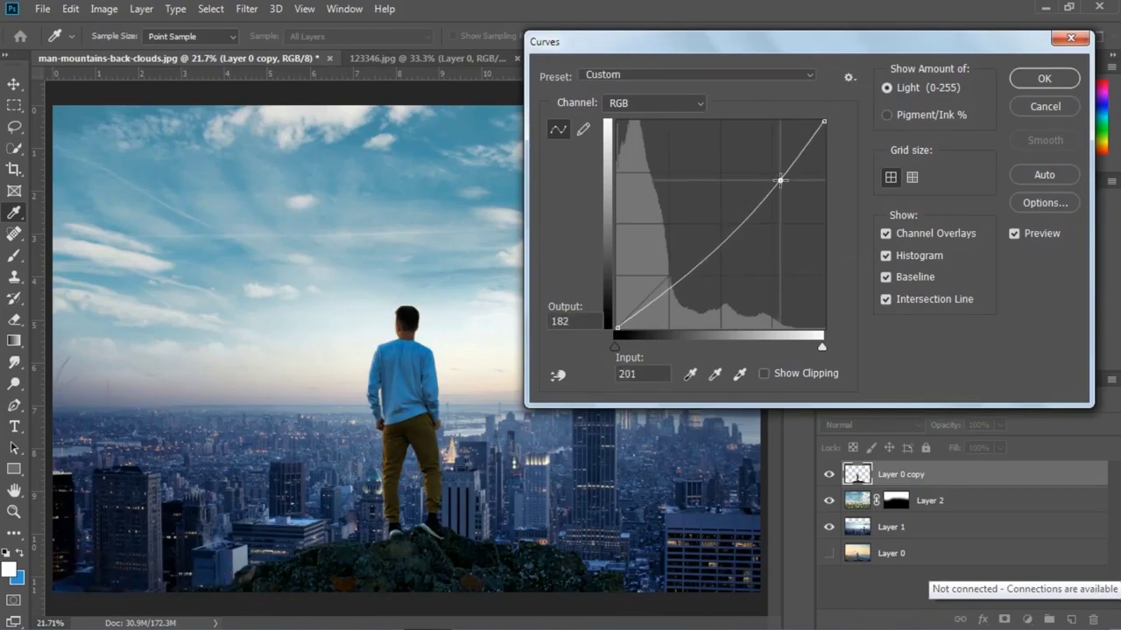
left_click(727, 231)
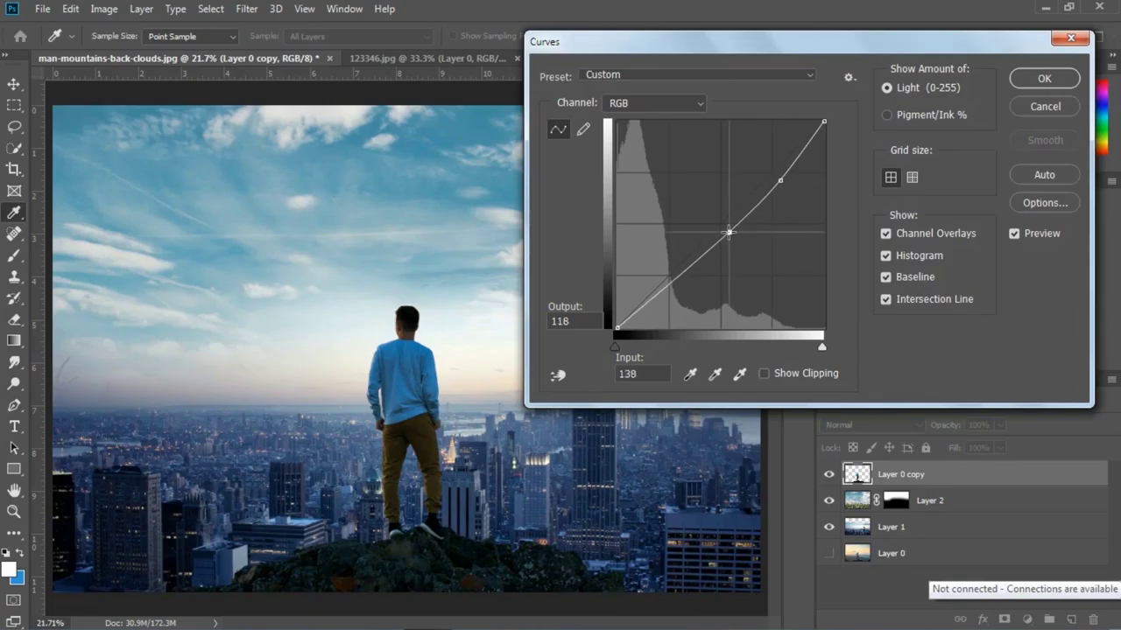
left_click_drag(728, 231, 729, 230)
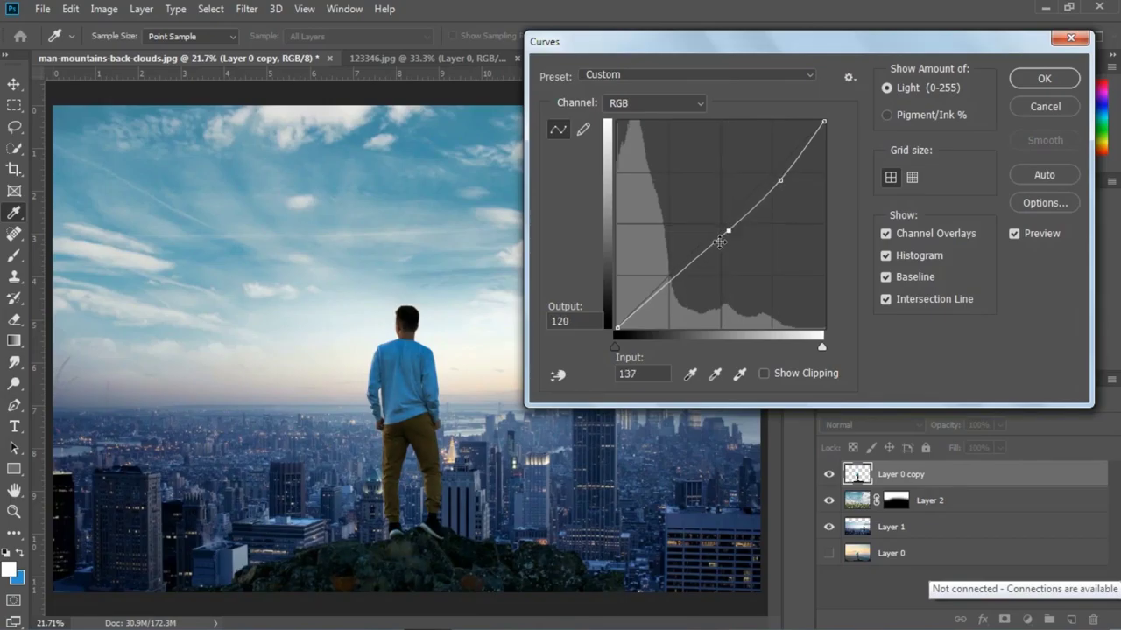
left_click_drag(672, 282, 672, 281)
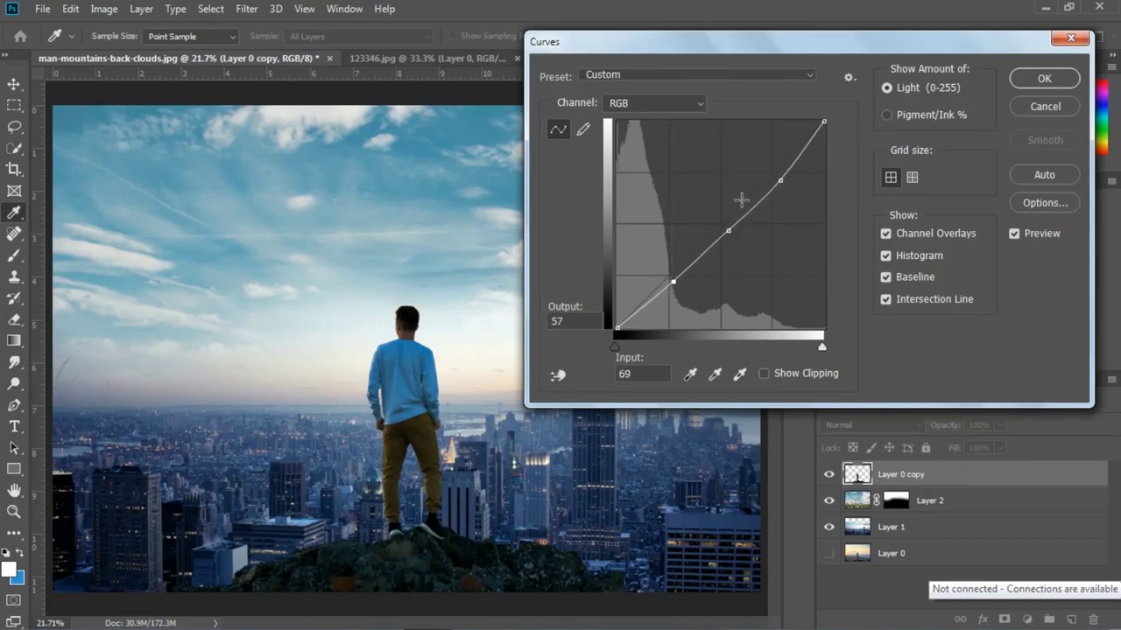
left_click(1024, 81)
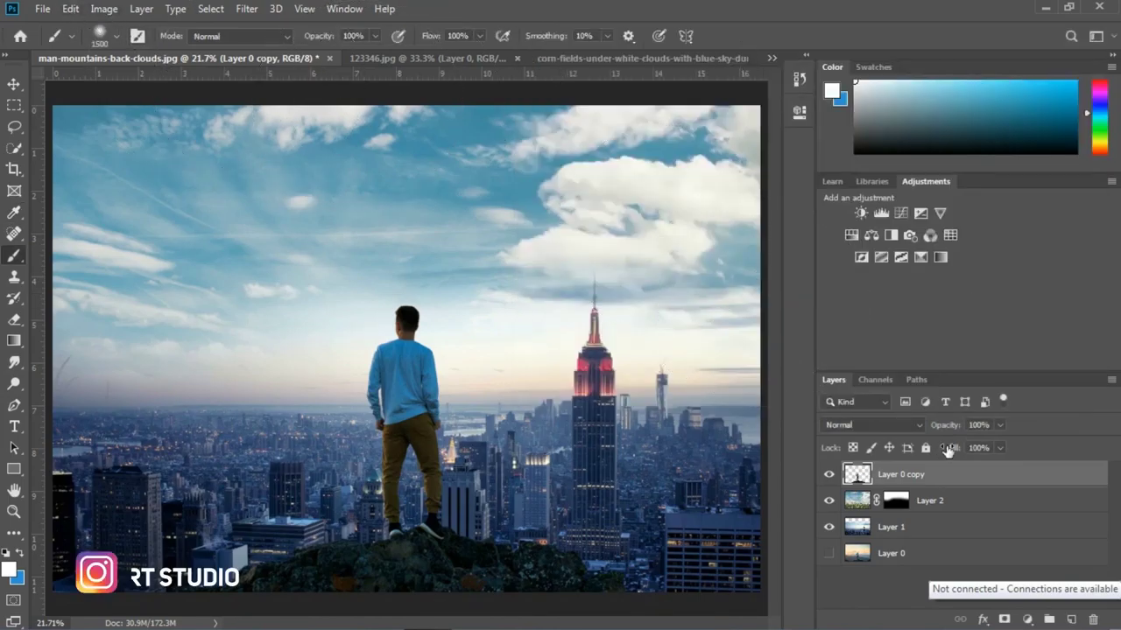
Add a Color Balance layer above Layer 2, shifting its shadows toward red and green
left_click(925, 500)
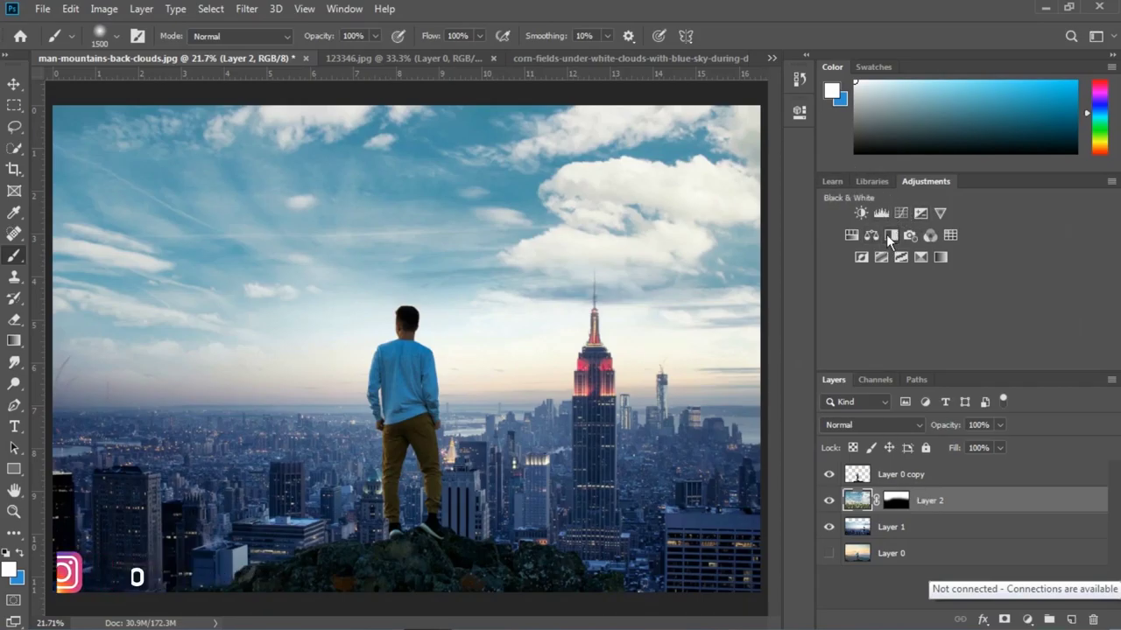
left_click(873, 233)
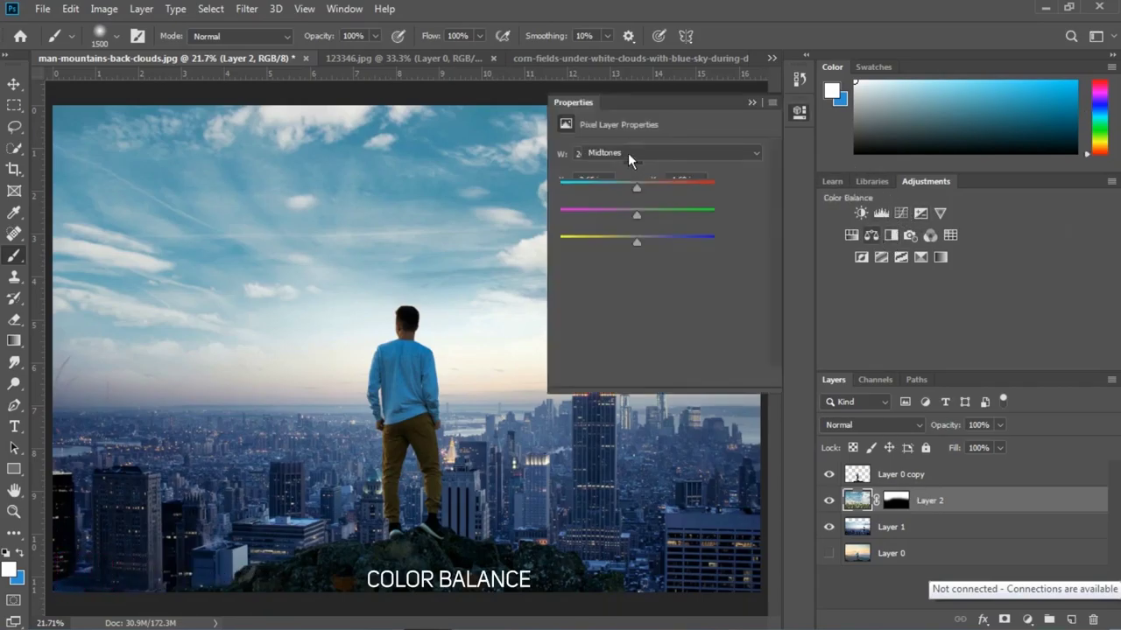
left_click(654, 153)
left_click(615, 163)
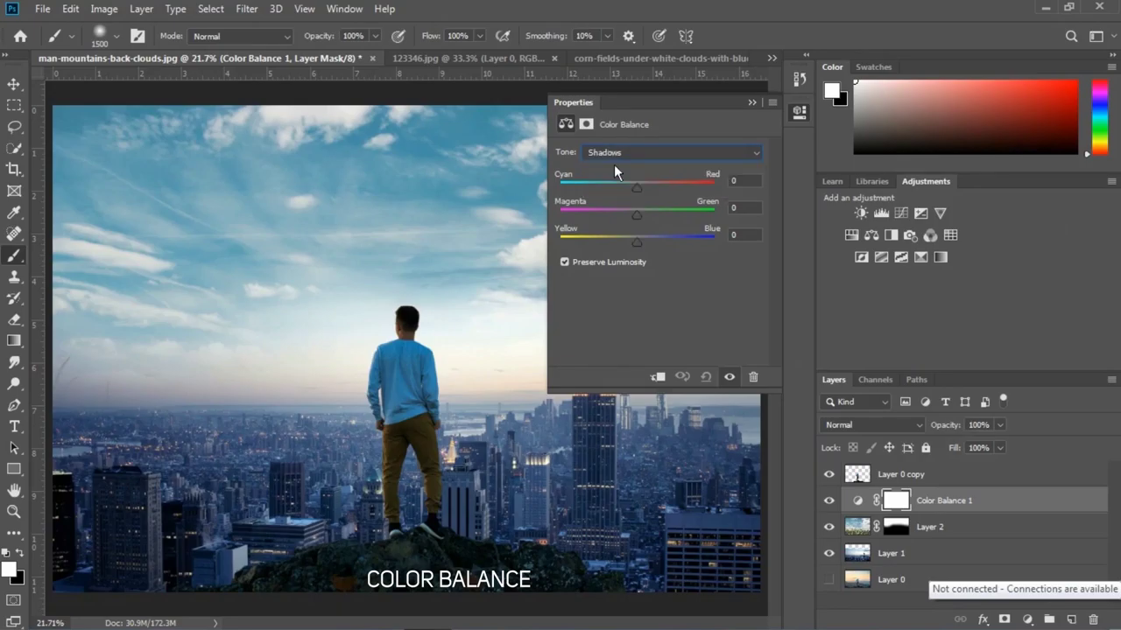
mouse_move(637, 190)
left_mouse_down()
mouse_move(619, 186)
mouse_move(665, 181)
left_mouse_up()
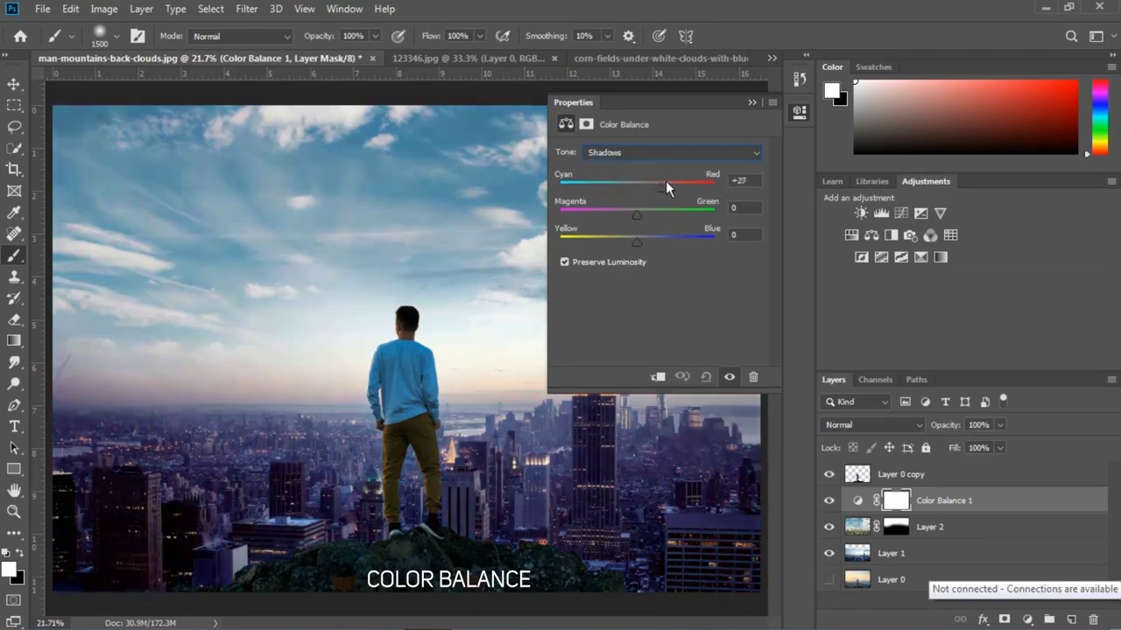
mouse_move(635, 211)
left_mouse_down()
mouse_move(622, 211)
mouse_move(649, 211)
mouse_move(621, 238)
mouse_move(641, 235)
left_mouse_up()
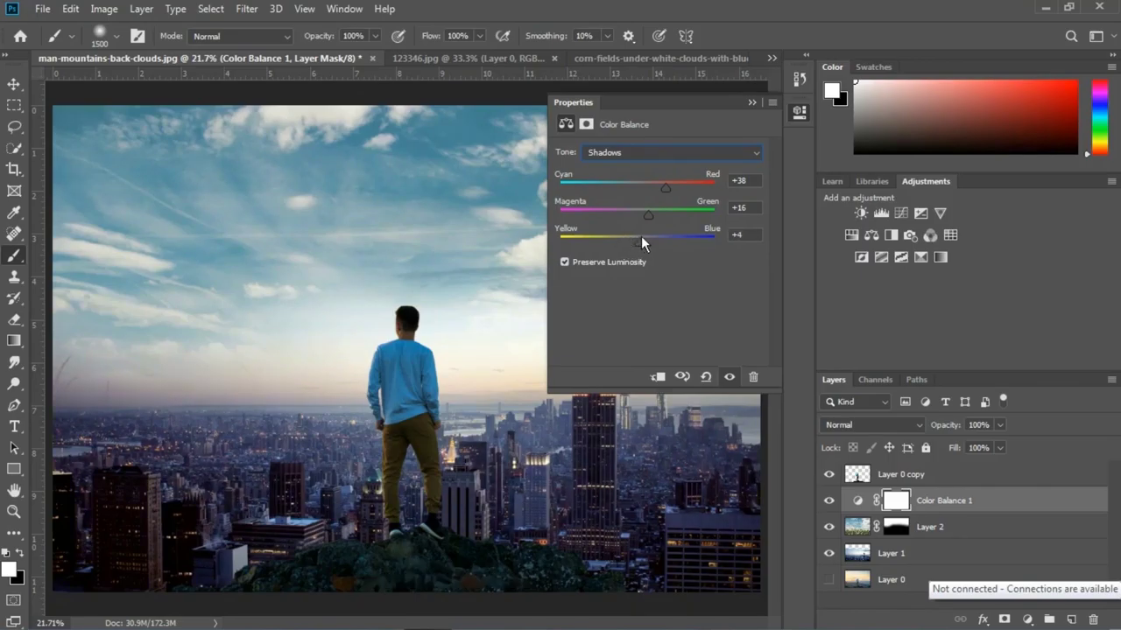
Shift the Color Balance midtones and highlights toward cyan
left_click(741, 152)
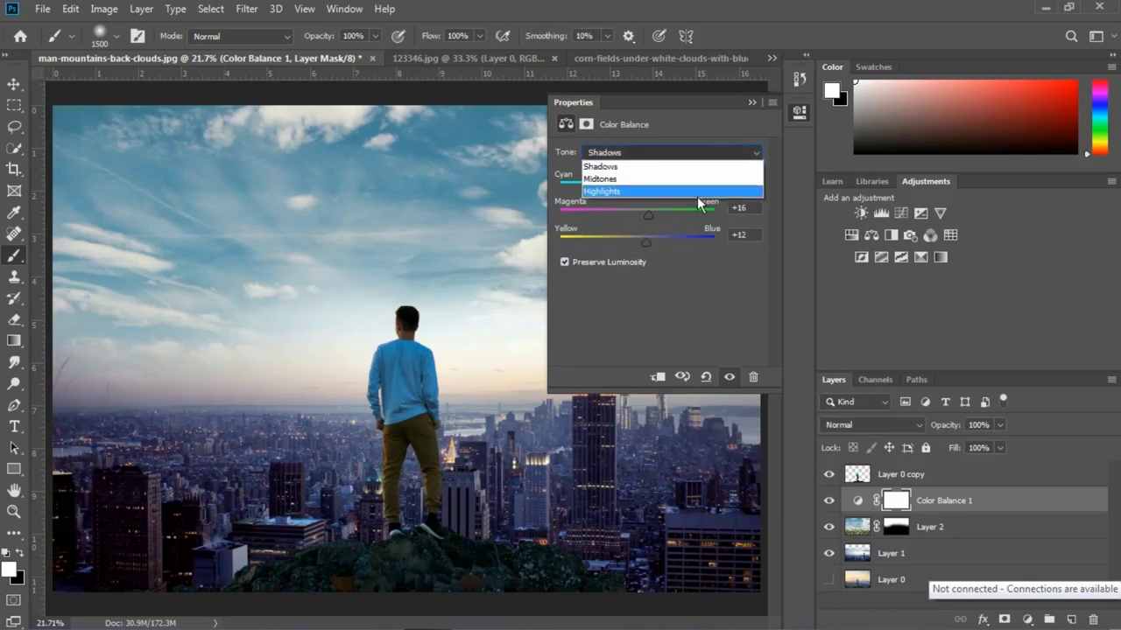
left_click(660, 179)
left_click_drag(637, 190, 622, 216)
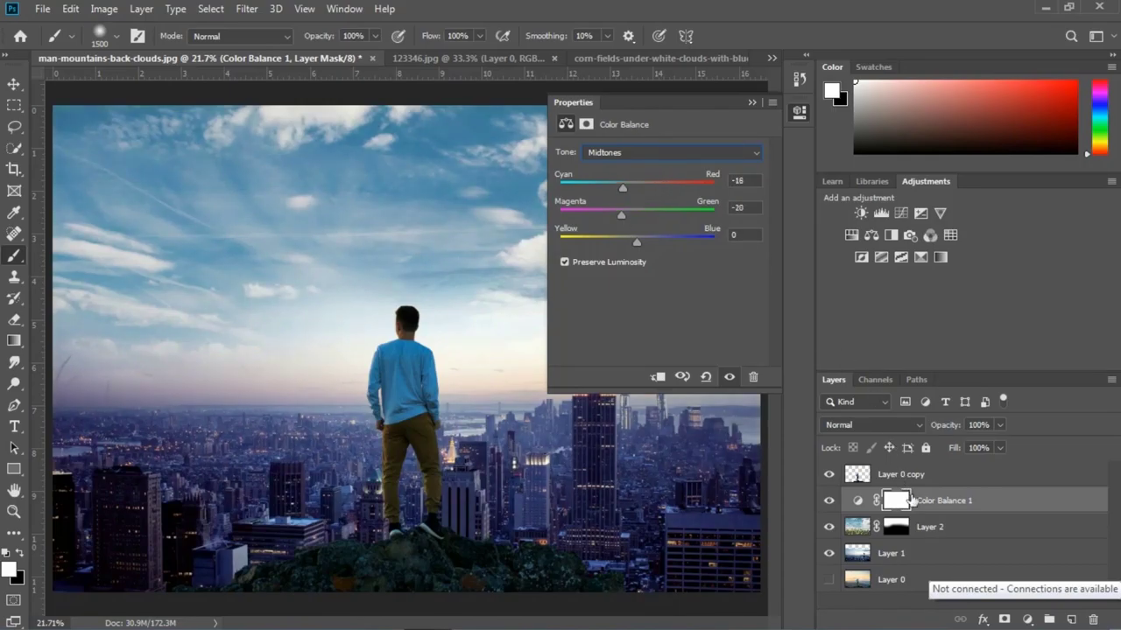
left_click(698, 150)
left_click(673, 186)
left_click_drag(637, 186, 622, 188)
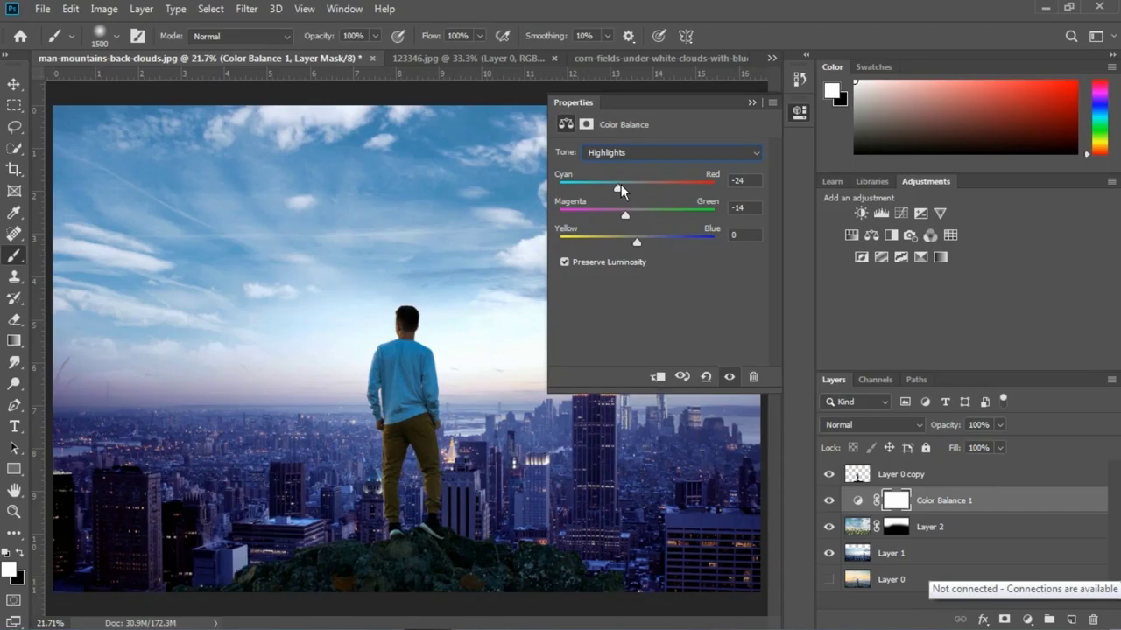
left_click(750, 103)
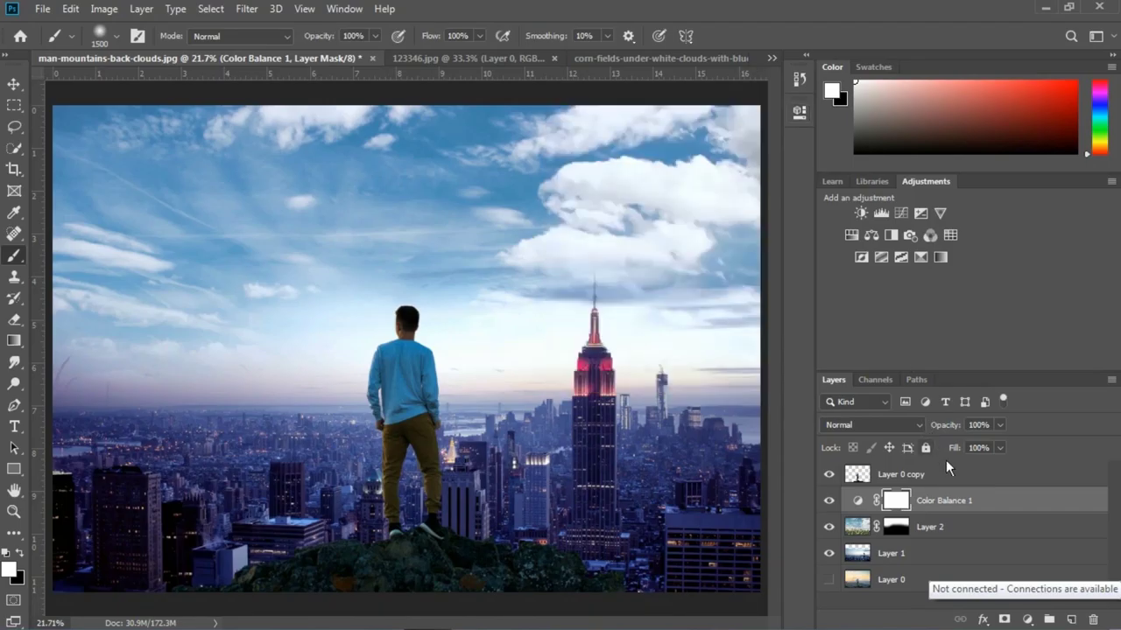
Add a Levels layer above Layer 0 copy with white input 254 and midtone 1.05
left_click(900, 476)
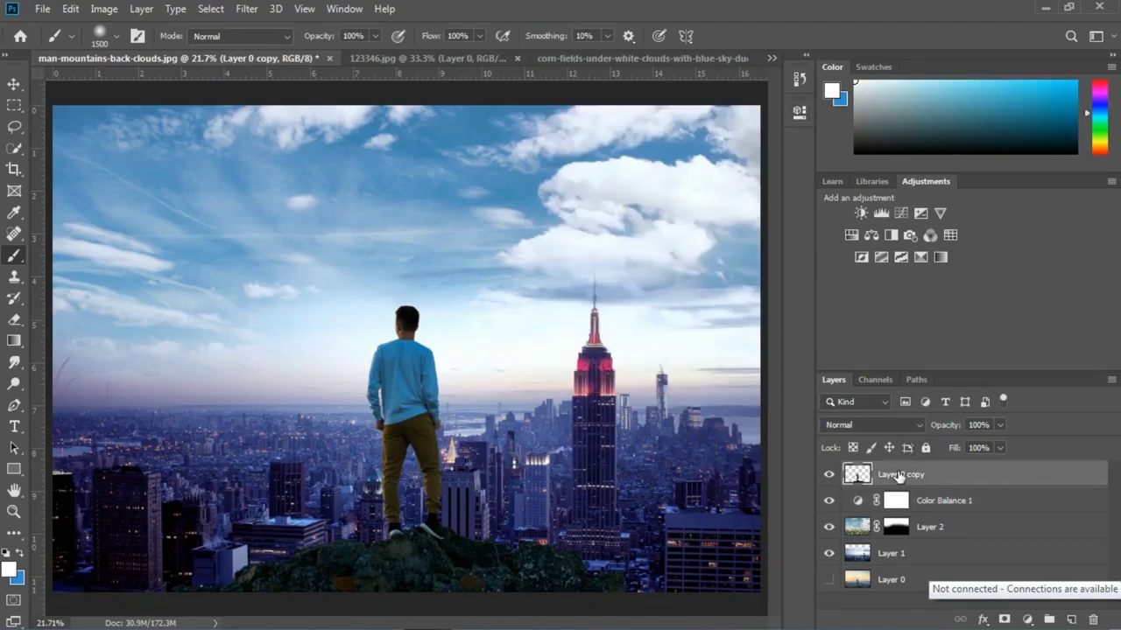
left_click(878, 216)
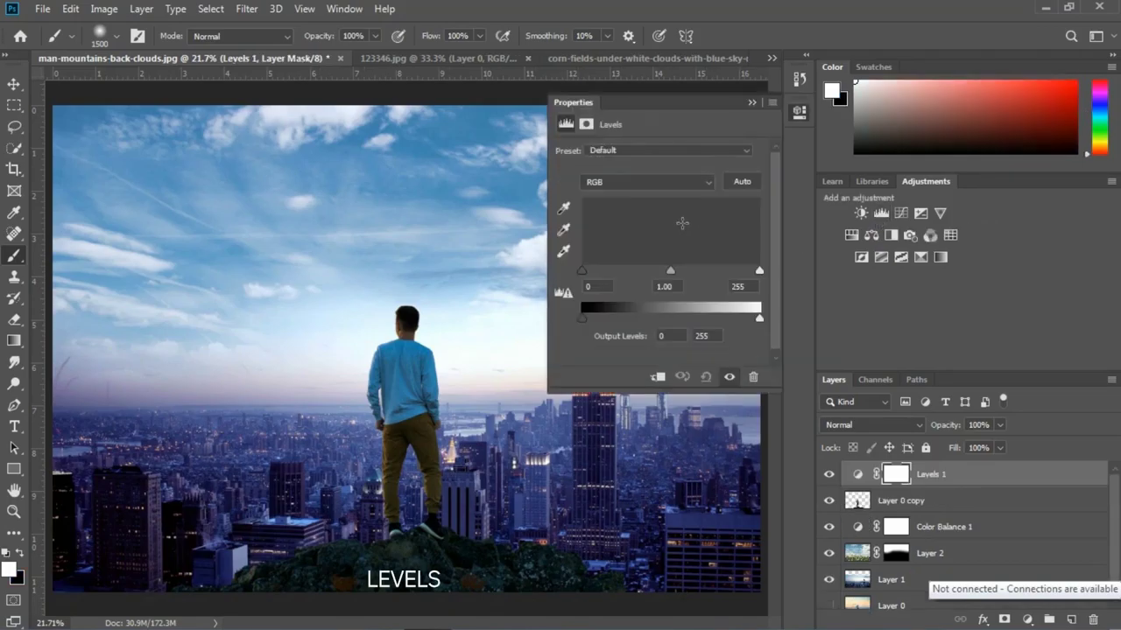
mouse_move(759, 271)
left_mouse_down()
mouse_move(745, 271)
mouse_move(757, 269)
left_mouse_up()
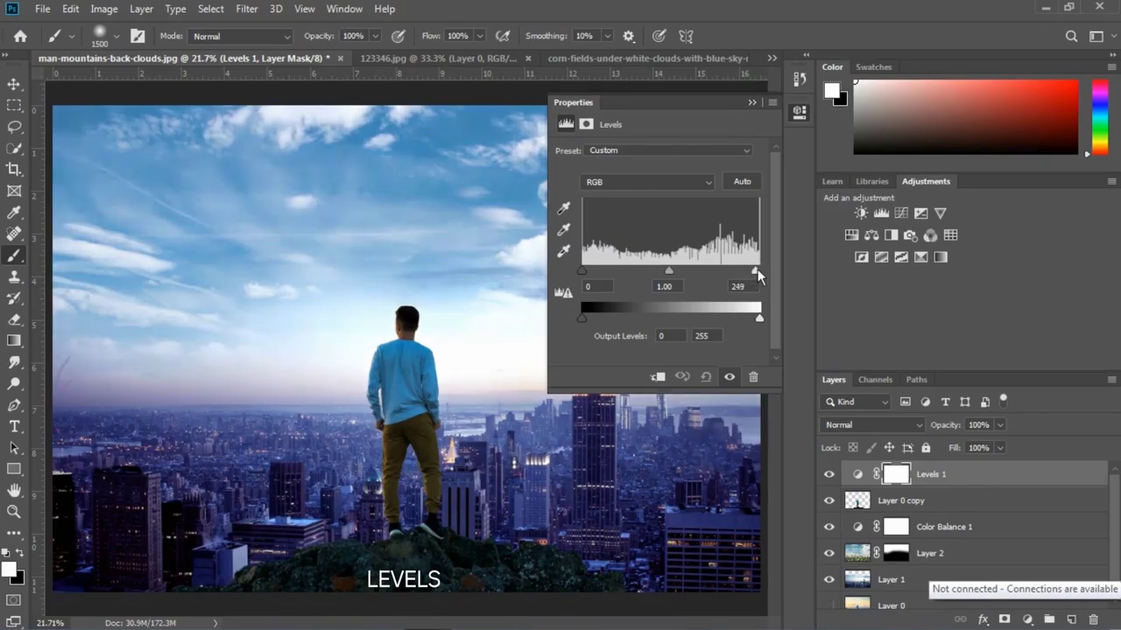
left_click_drag(670, 270, 668, 272)
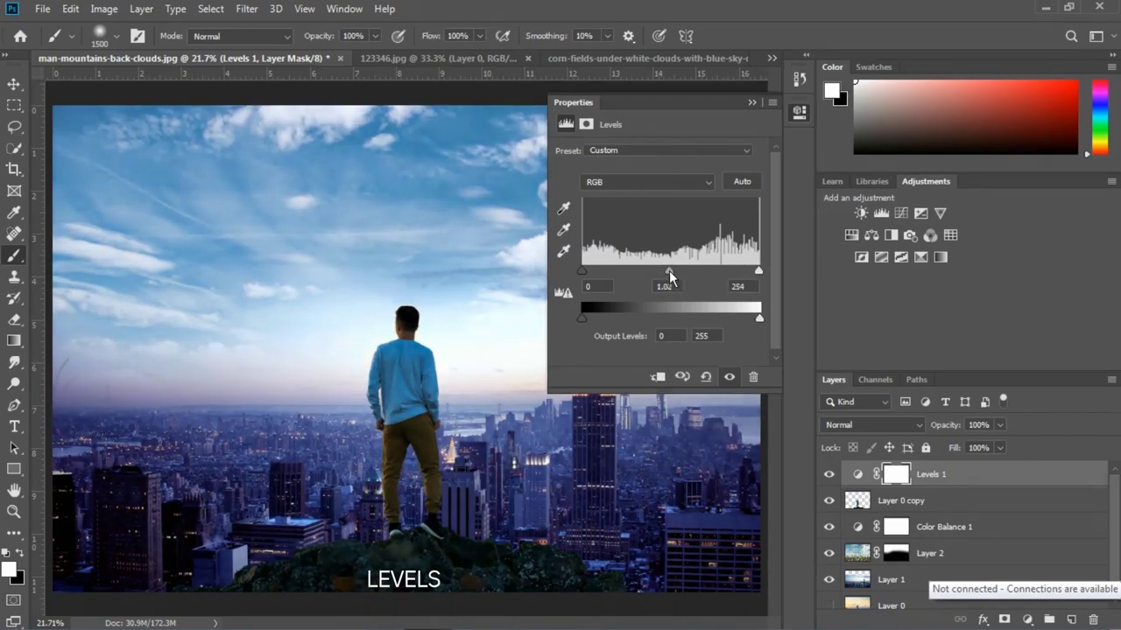
left_click_drag(579, 272, 587, 272)
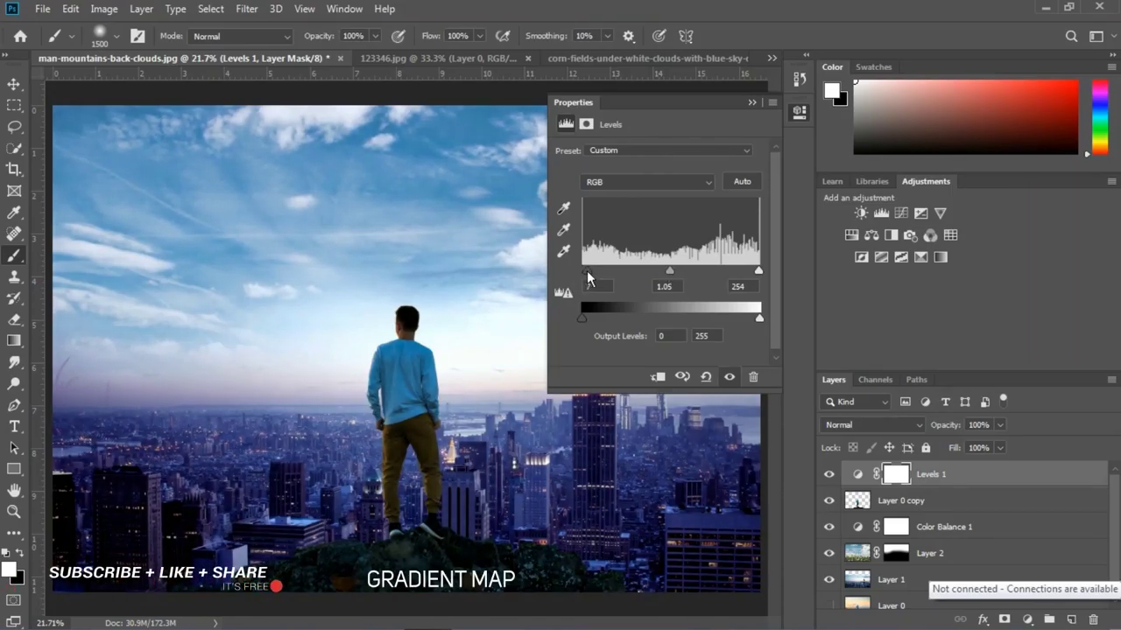
left_click(754, 102)
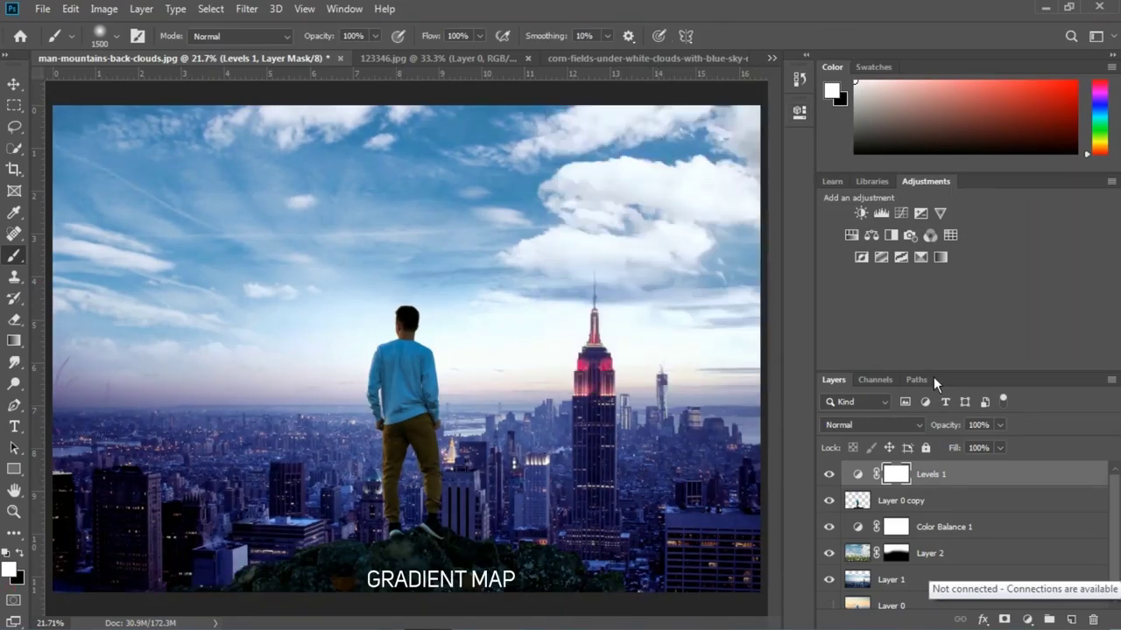
Add a Gradient Map layer using a dark-blue-to-white gradient preset
left_click(1026, 618)
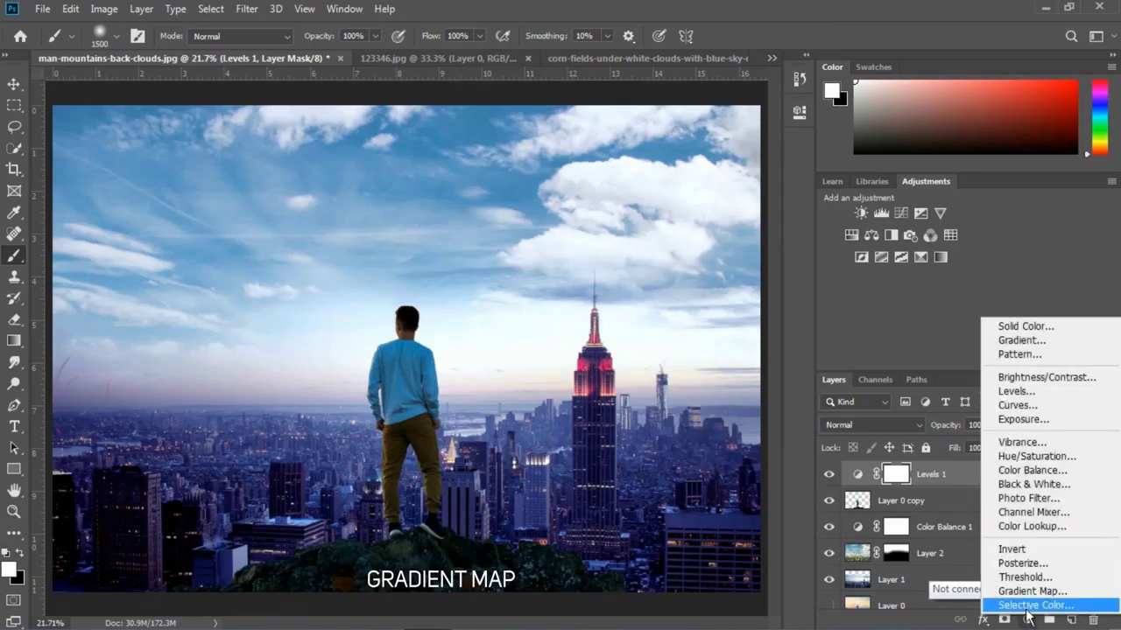
left_click(1019, 593)
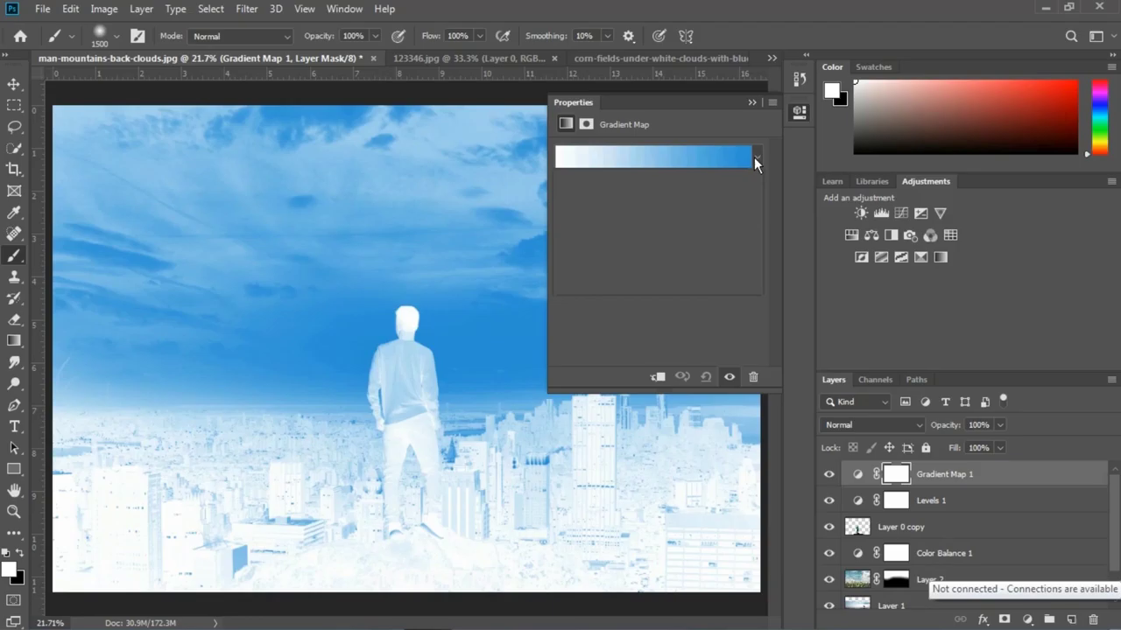
left_click(756, 157)
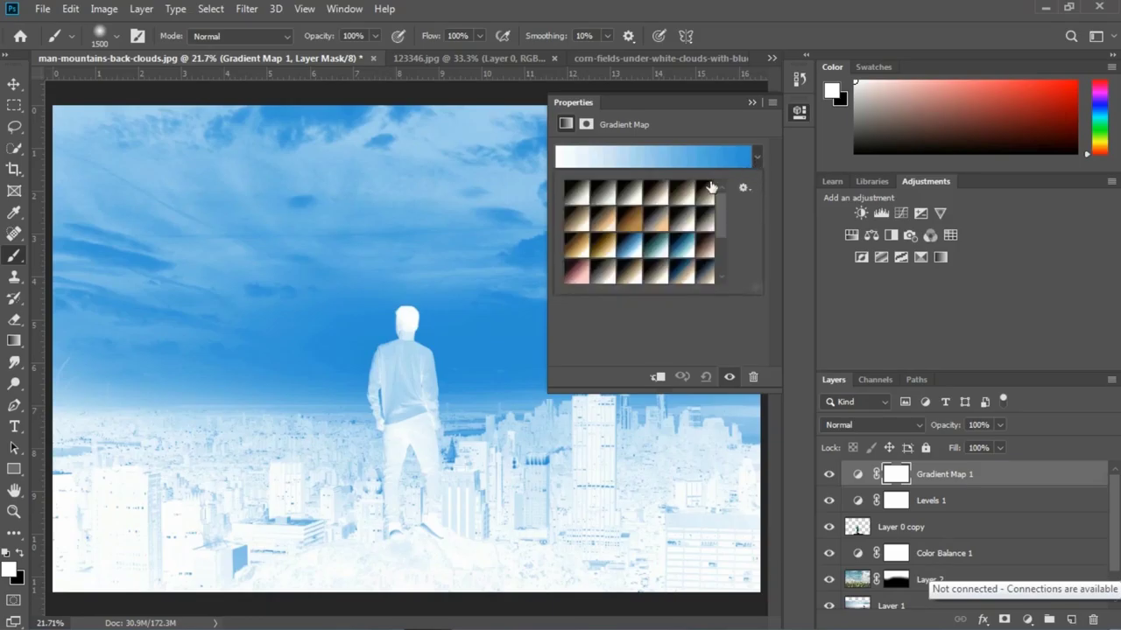
left_click(630, 249)
left_click(738, 355)
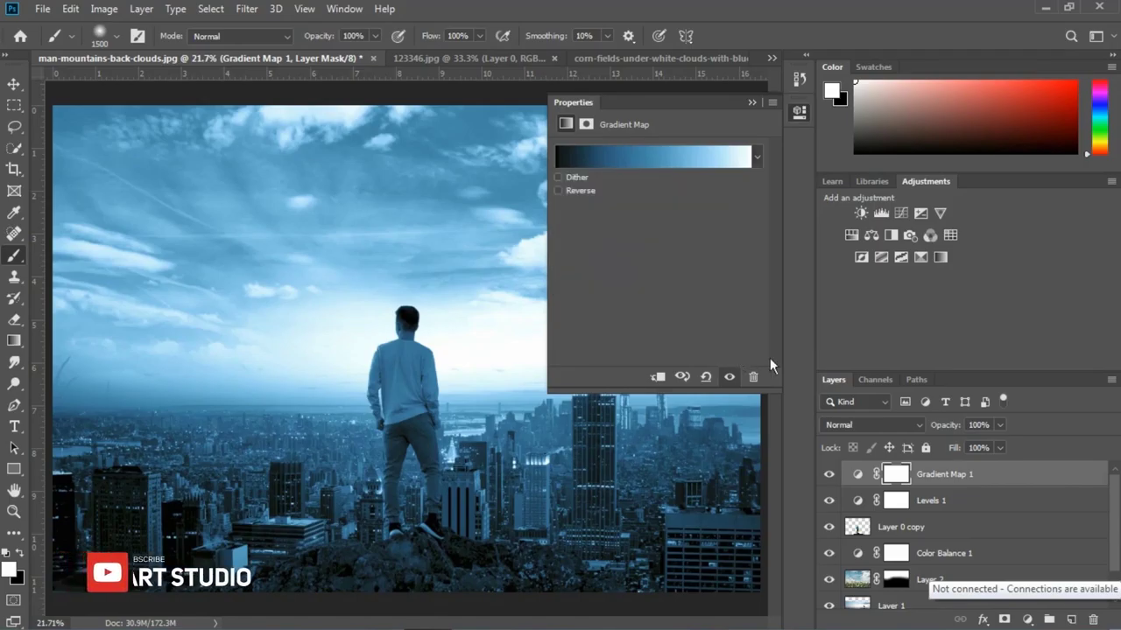
Compare blend modes for Gradient Map 1, settling on Overlay at 41% opacity
left_click(915, 421)
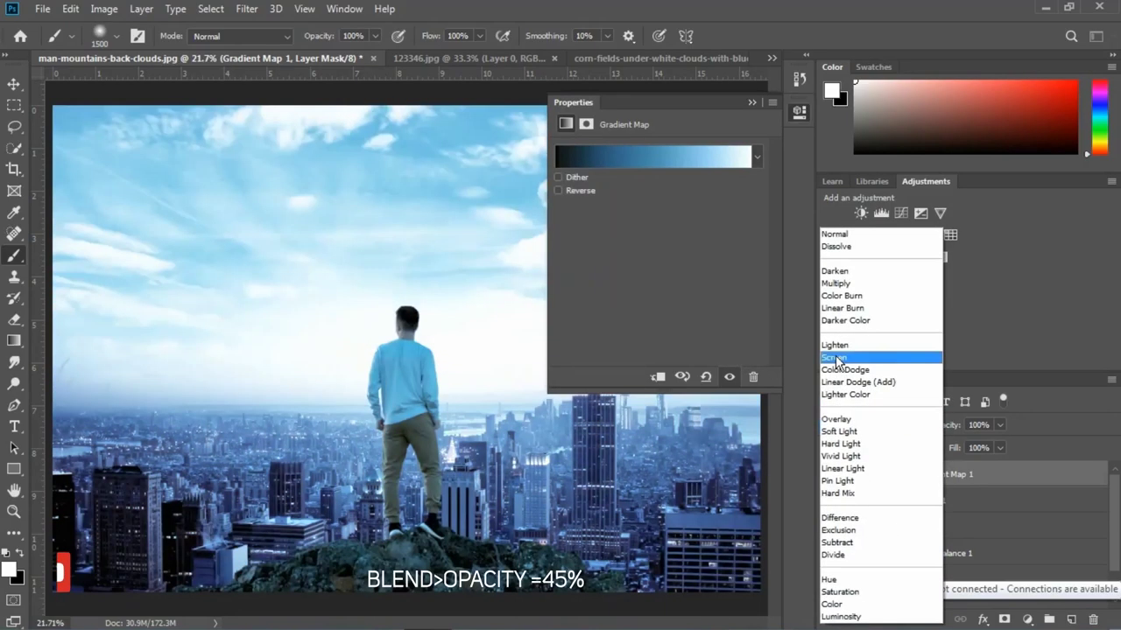
left_click(839, 357)
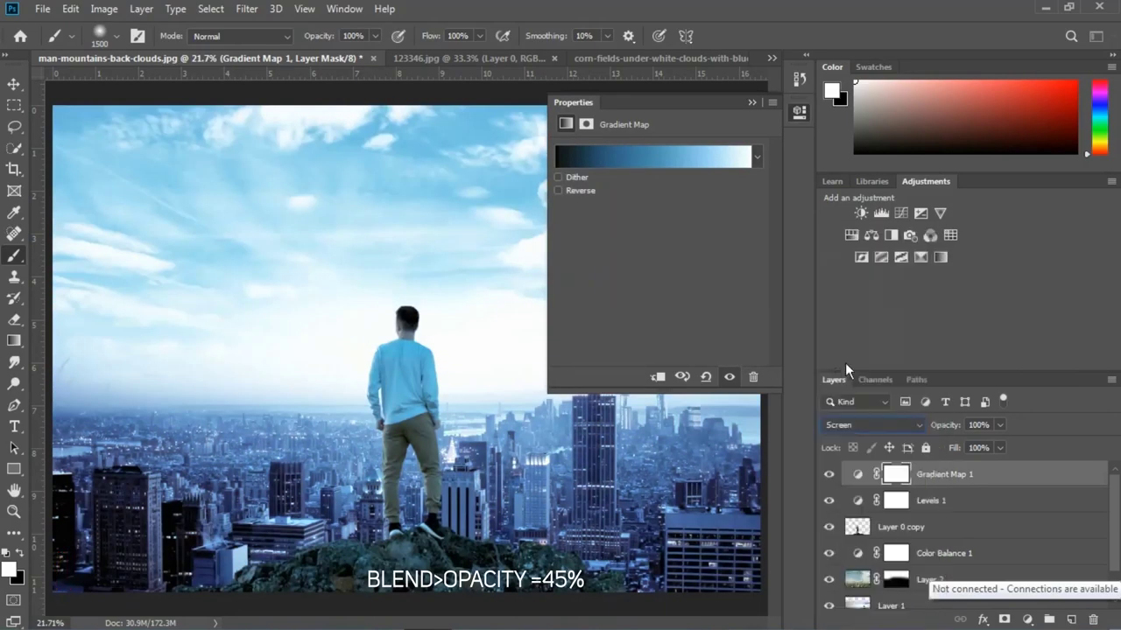
left_click(1000, 426)
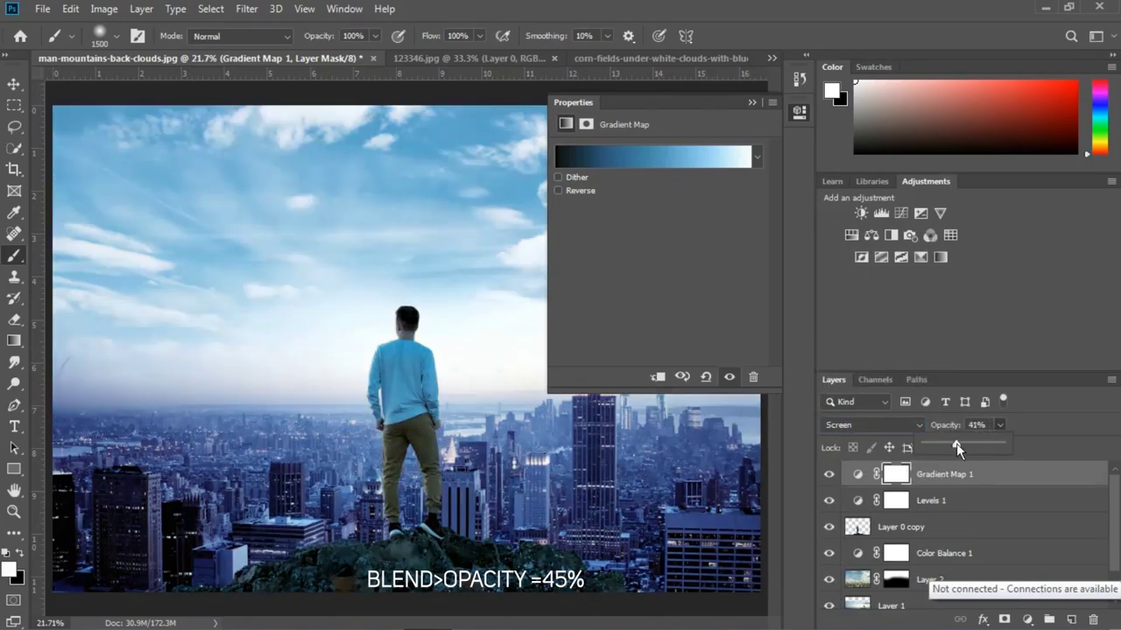
left_click(893, 424)
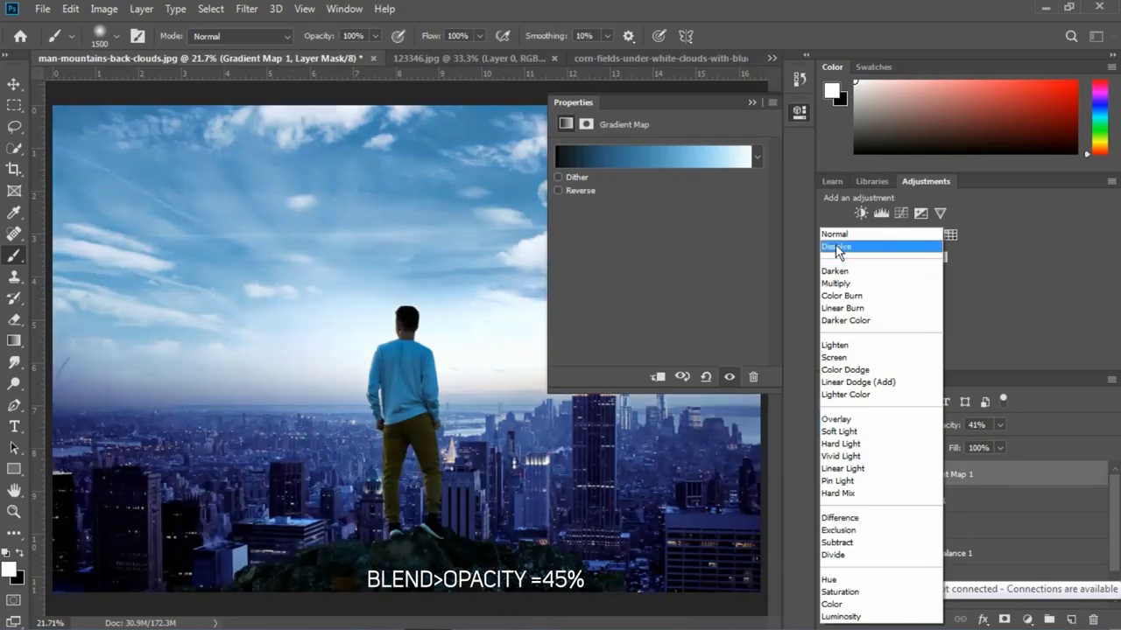
left_click(837, 248)
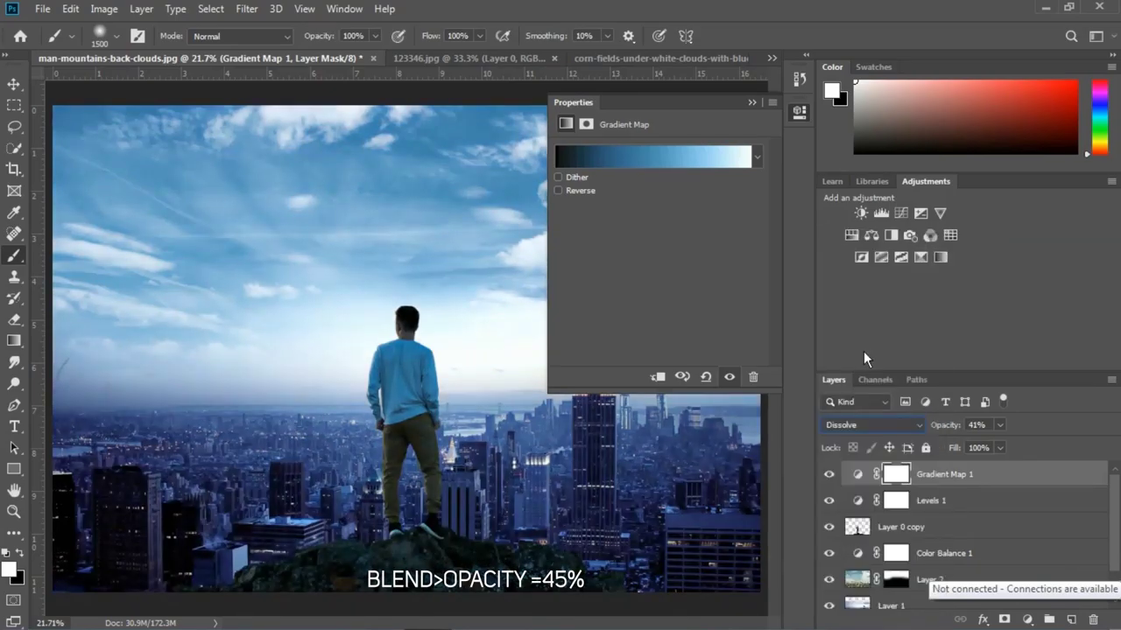
key("Down")
key("Down")
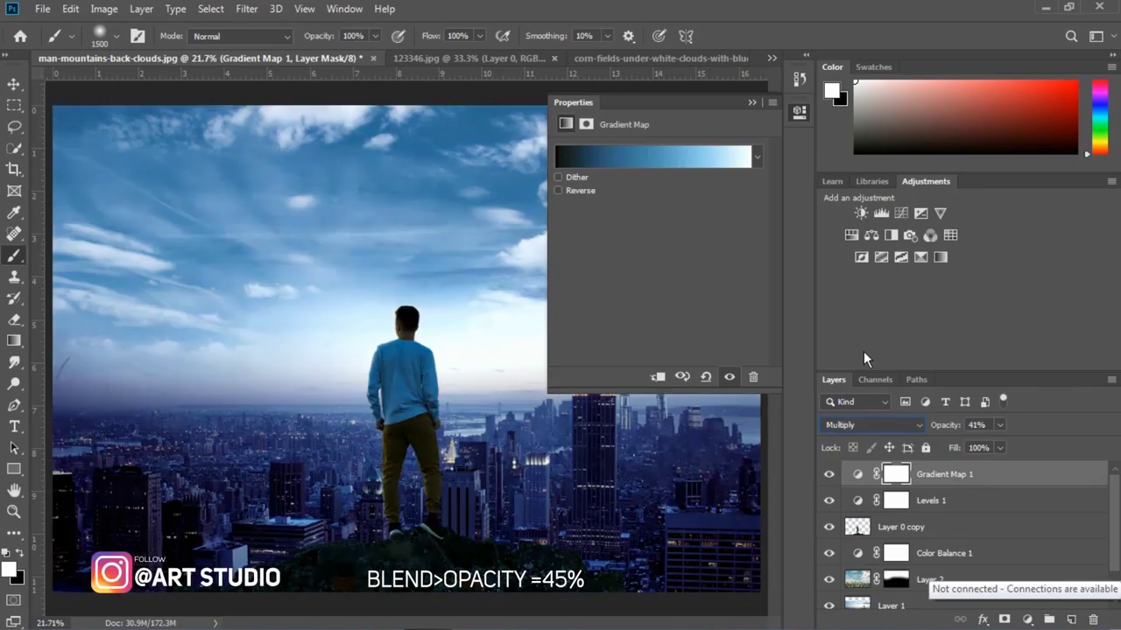
key("Down")
key("Down")
key("Down")
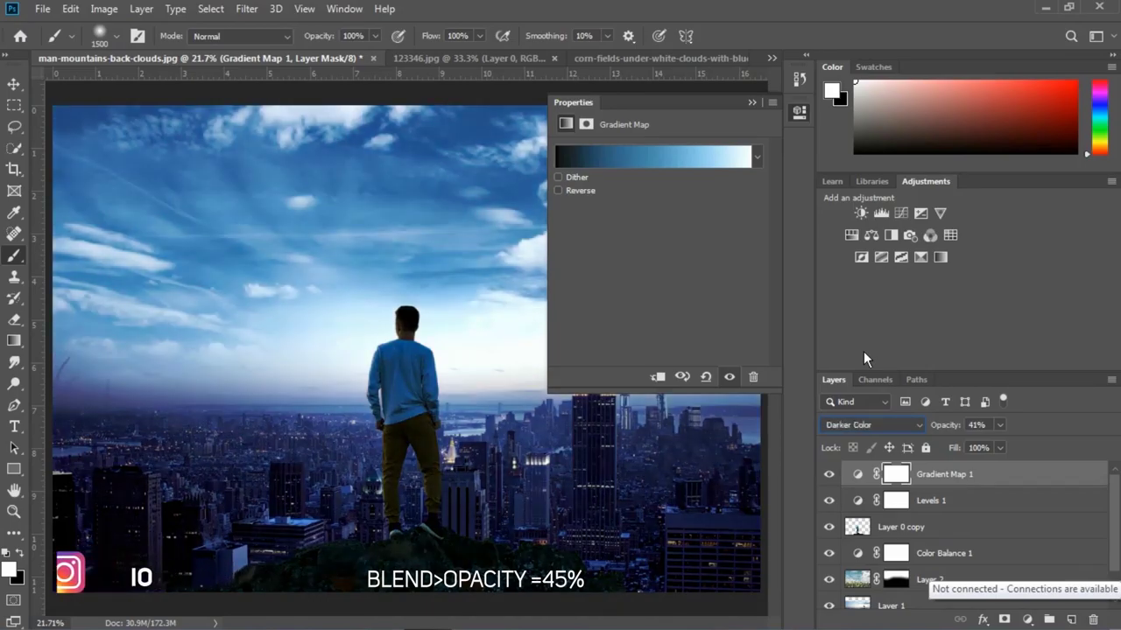
key("Down")
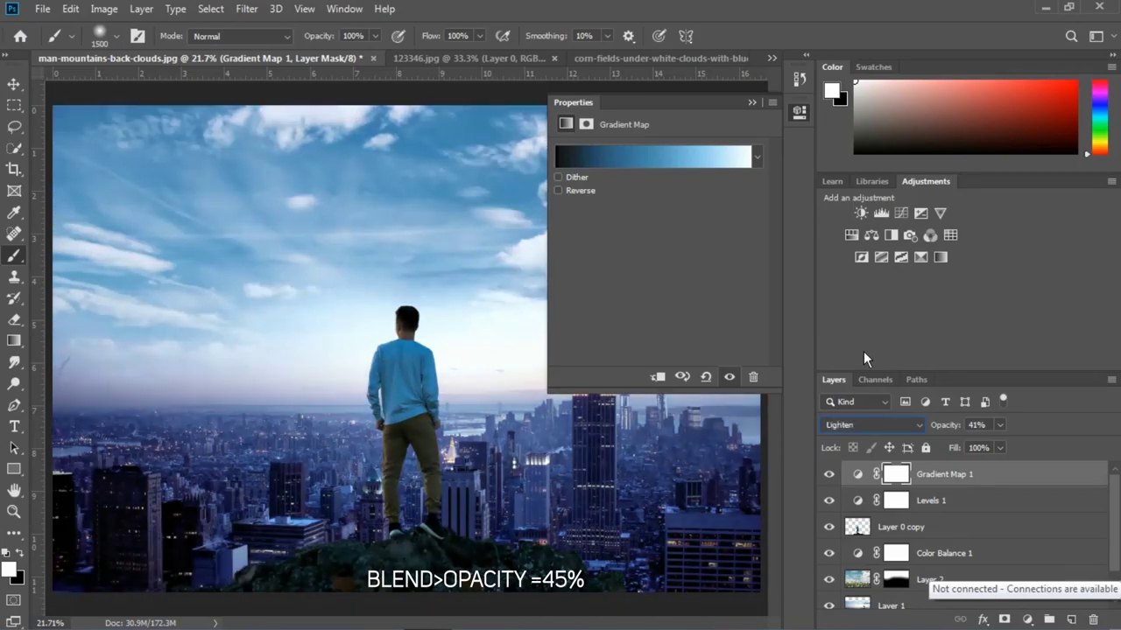
key("Down")
key("Down")
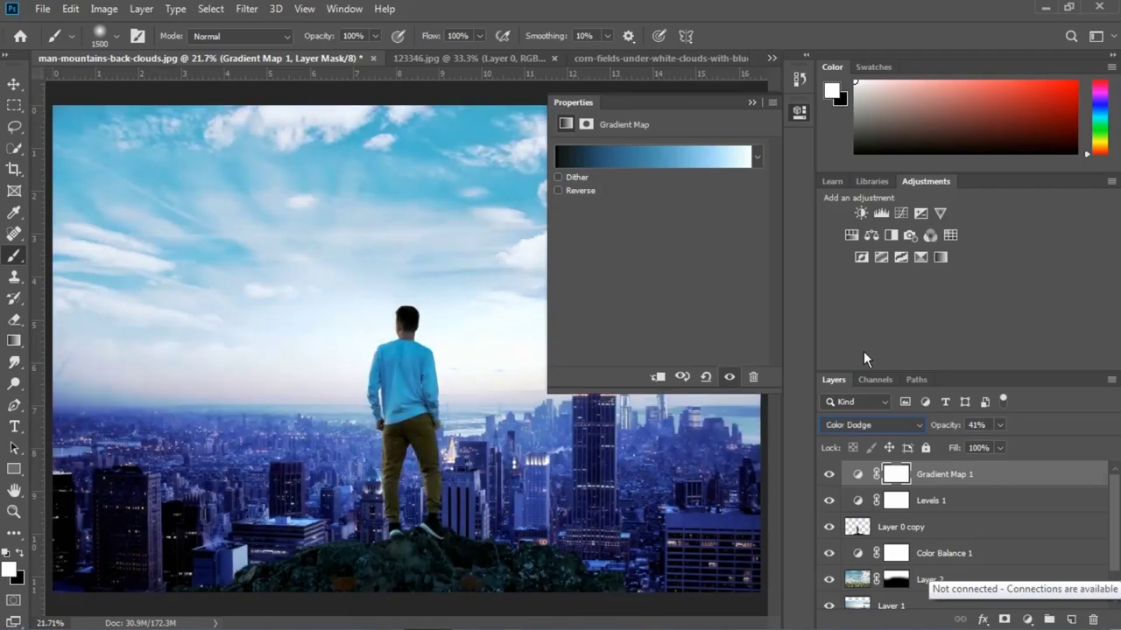
key("Down")
key("Down")
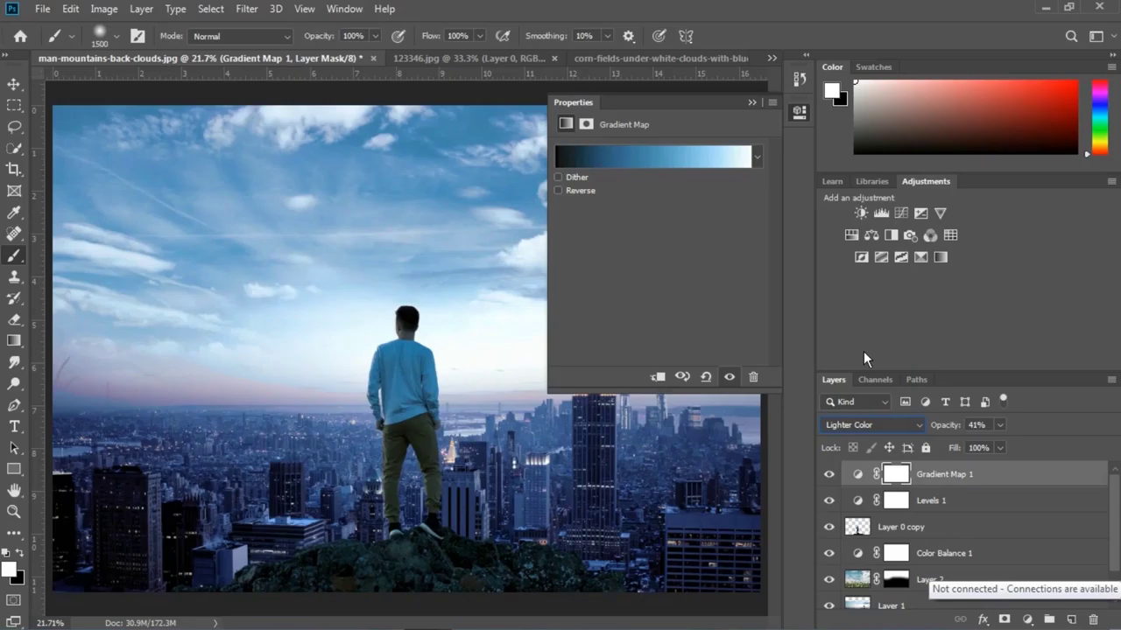
key("Down")
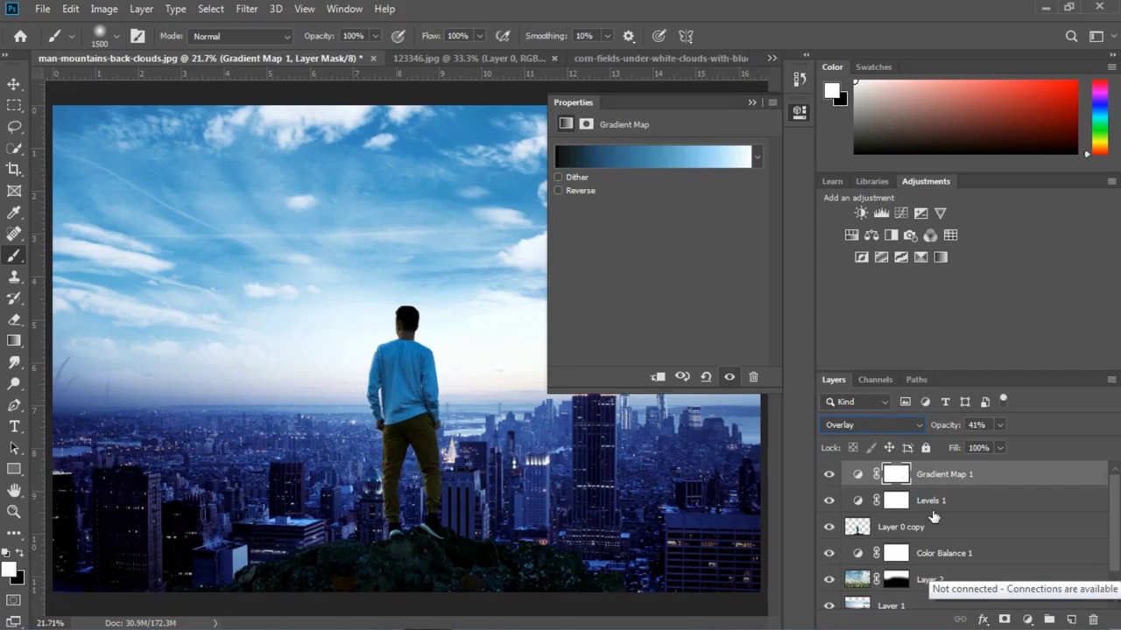
Add a second Gradient Map layer with a dark-blue-to-pale-yellow gradient preset
left_click(1027, 620)
left_click(1018, 594)
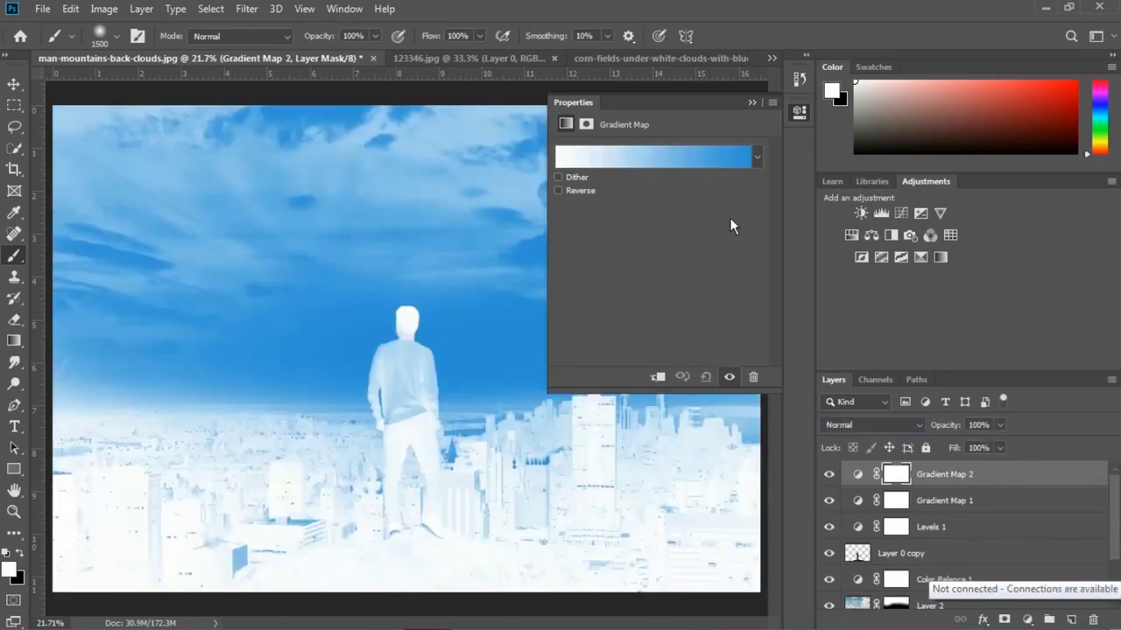
left_click(755, 159)
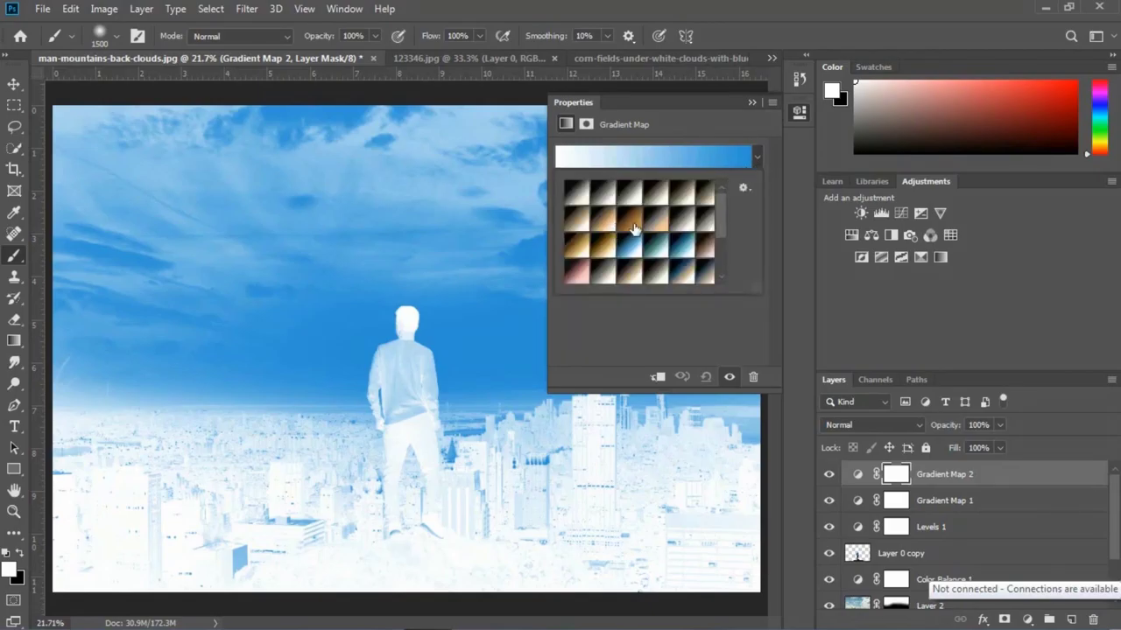
left_click(682, 217)
left_click(708, 277)
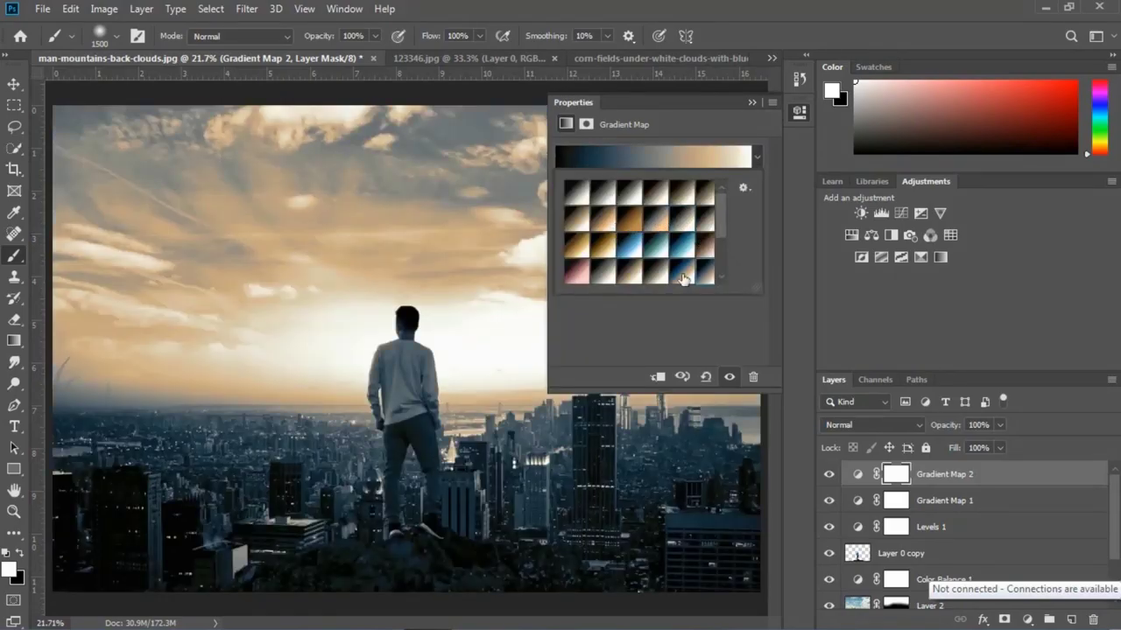
left_click(681, 278)
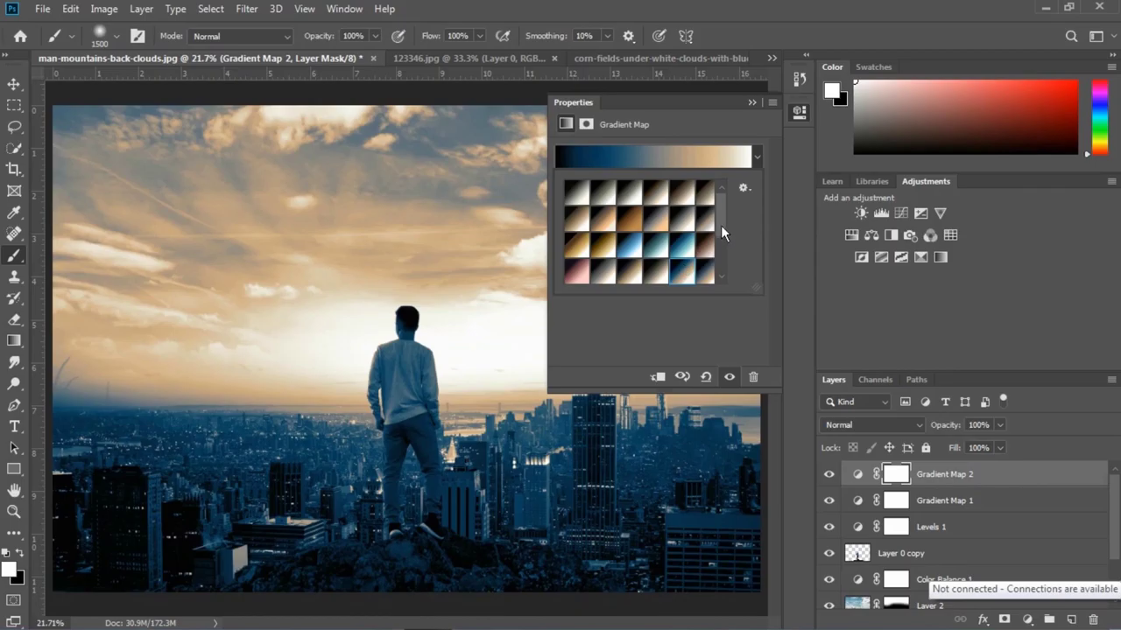
left_click_drag(721, 225, 721, 241)
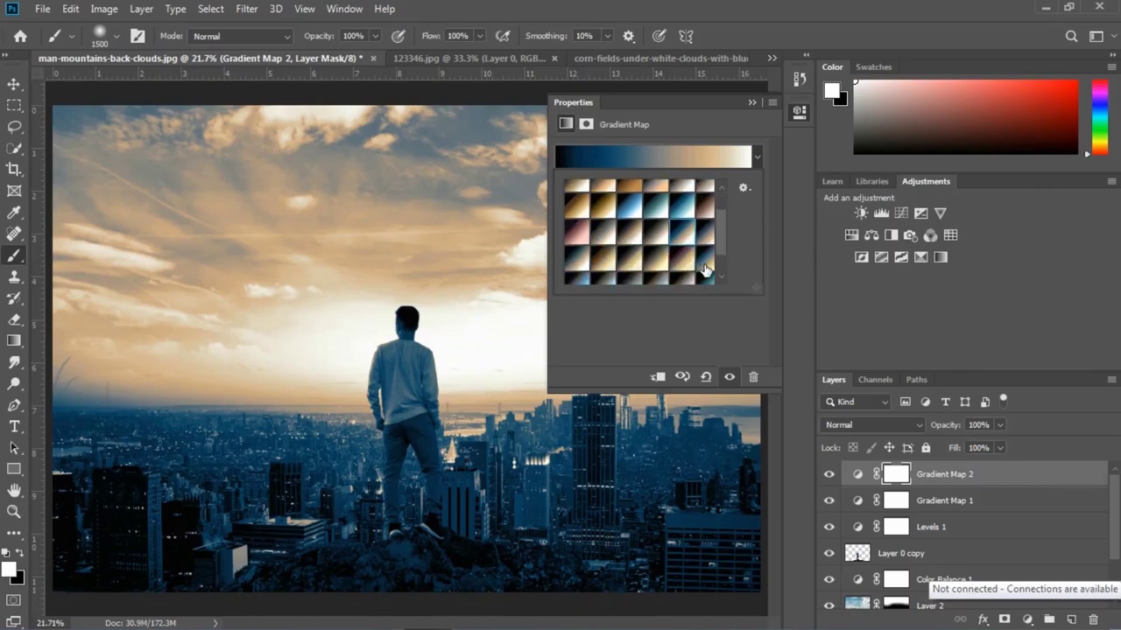
left_click(706, 261)
left_click(691, 329)
Try Lighten at 42% opacity, then set Gradient Map 2 back to Normal blending
left_click(892, 426)
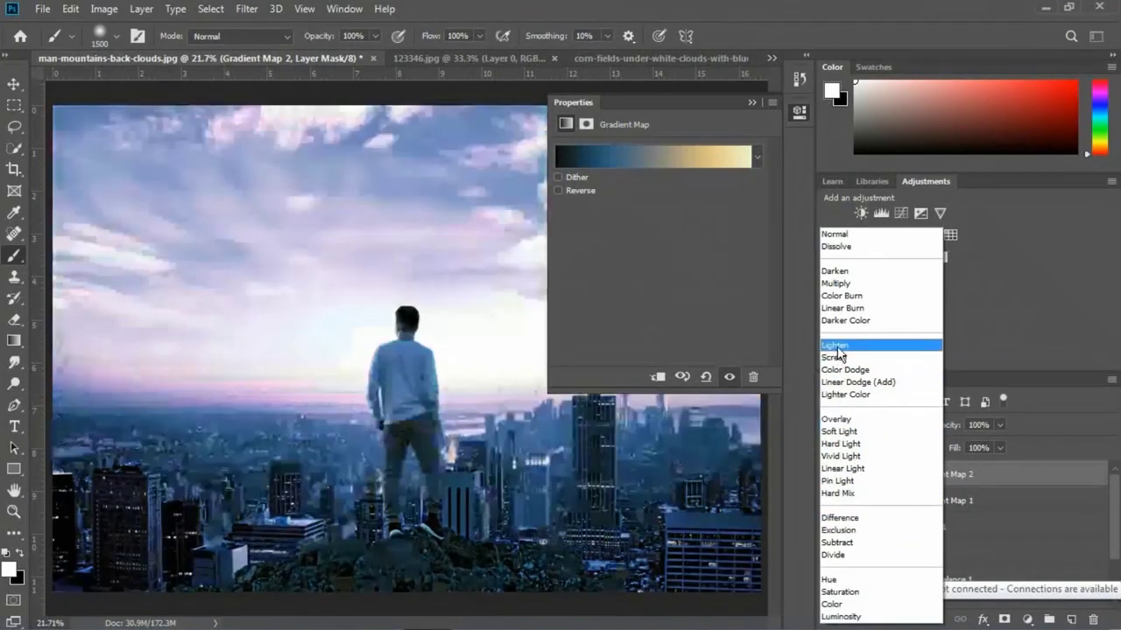
left_click(836, 345)
left_click(1001, 425)
left_click_drag(968, 446, 946, 442)
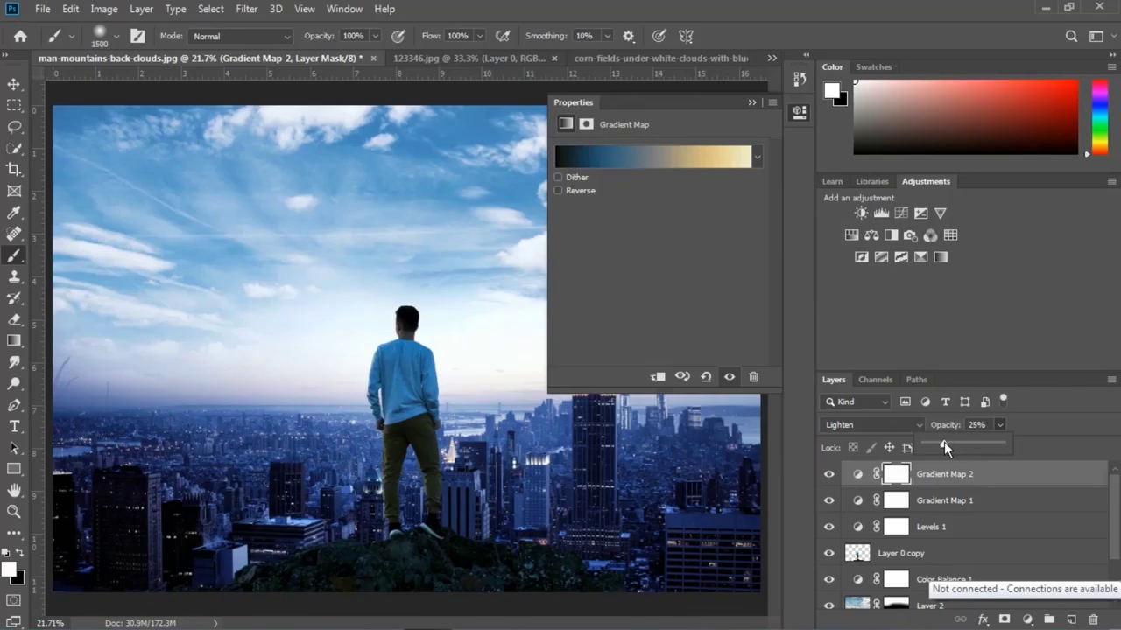
left_click_drag(956, 442, 957, 443)
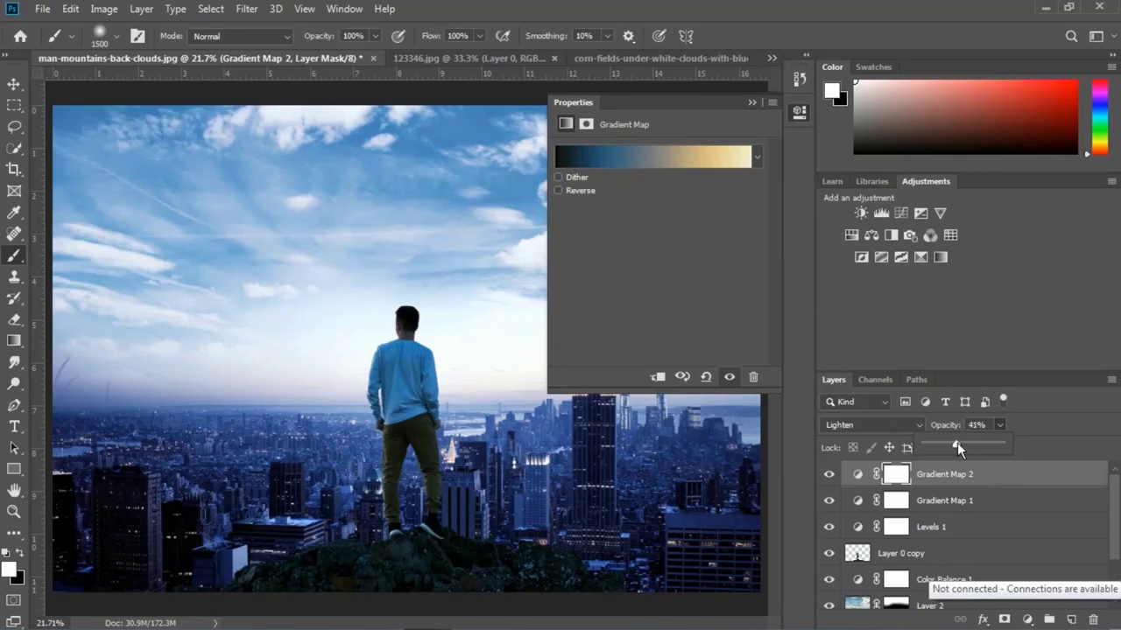
left_click(903, 429)
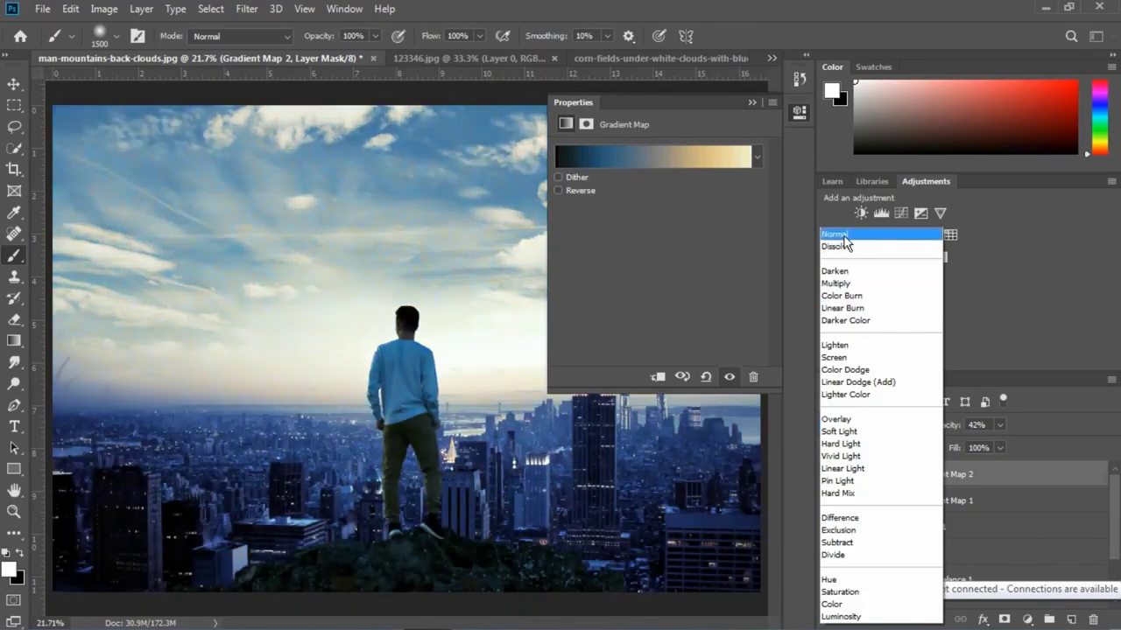
left_click(843, 234)
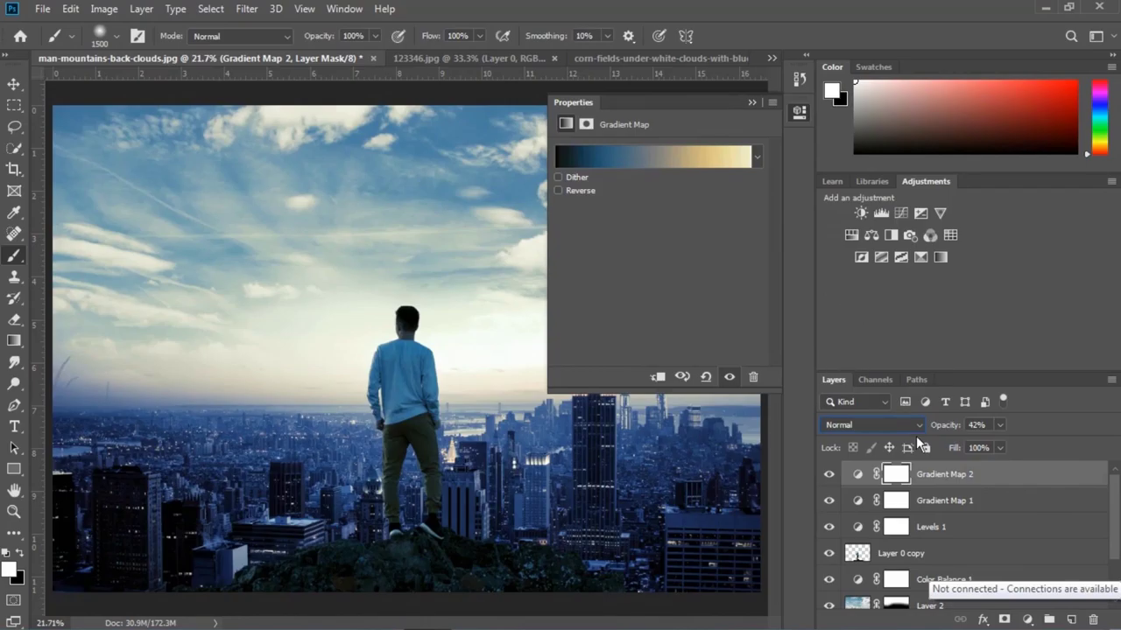
left_click(999, 426)
Add a Color Balance layer and set its midtones to -12, -14, -12
left_click(750, 103)
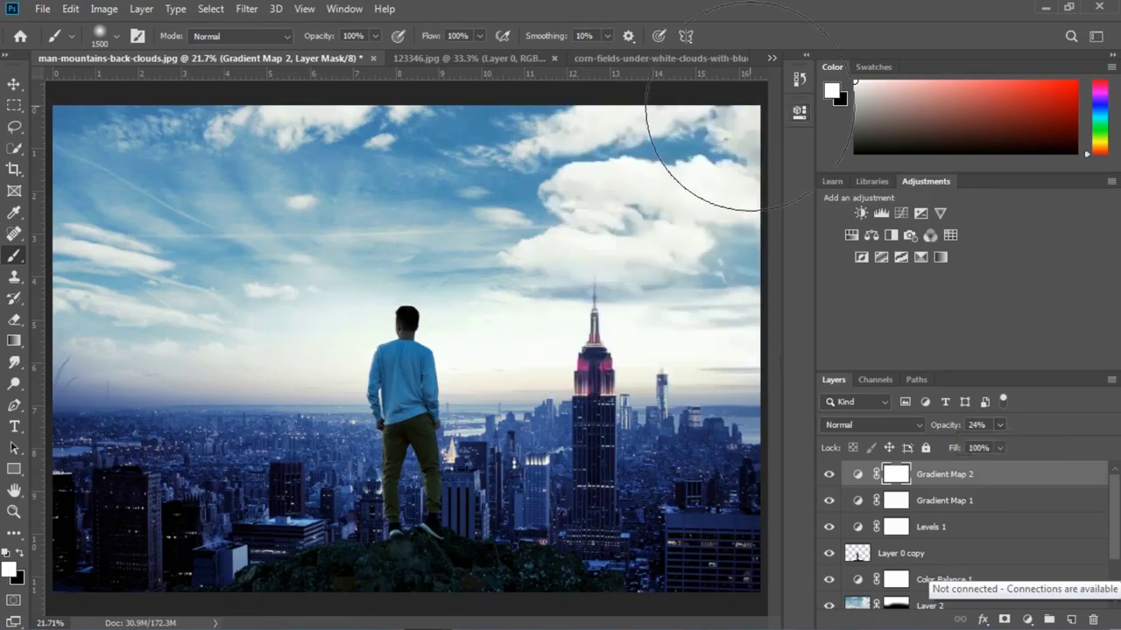
left_click(875, 234)
left_click_drag(636, 184, 625, 185)
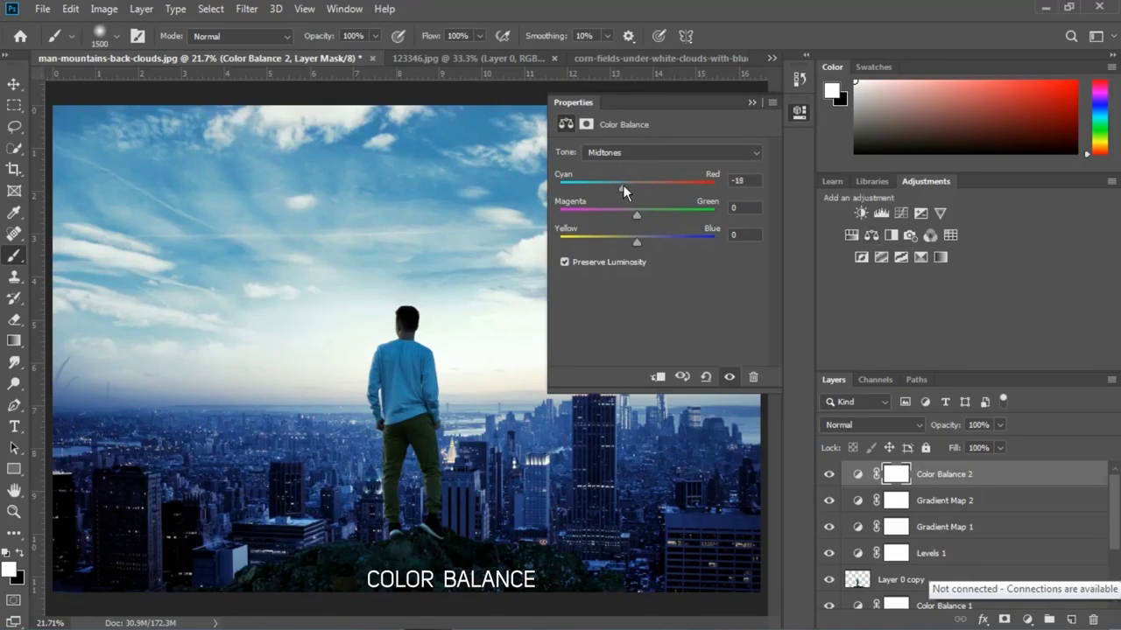
mouse_move(633, 210)
left_mouse_down()
mouse_move(645, 214)
mouse_move(627, 213)
mouse_move(627, 242)
mouse_move(614, 240)
mouse_move(627, 243)
left_mouse_up()
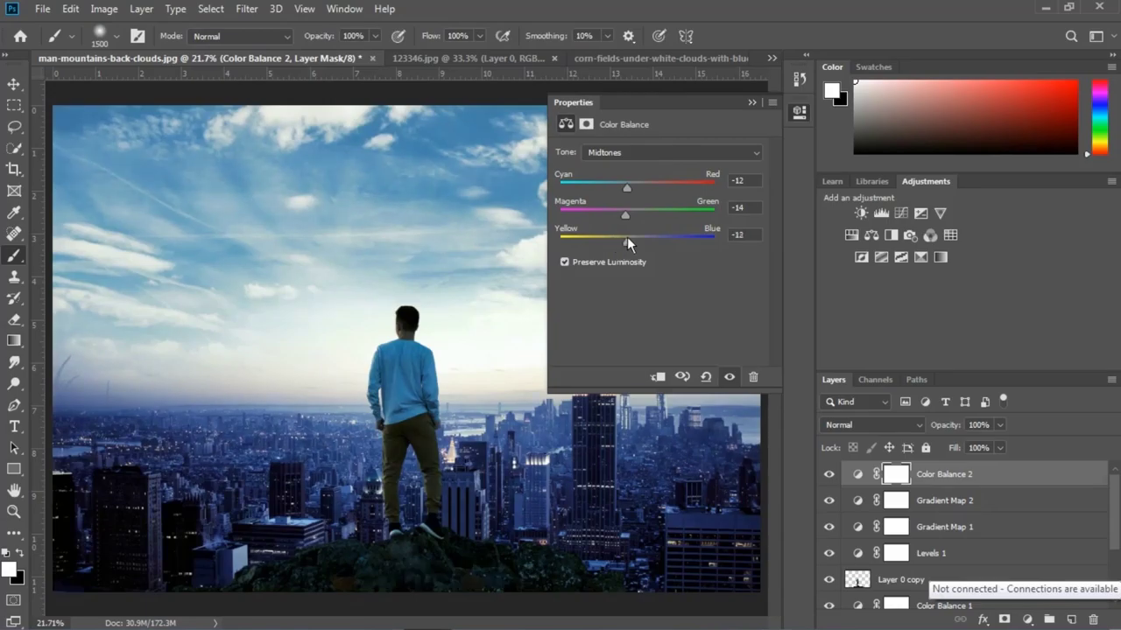
Set the Color Balance highlights to +7, -10, -19 and collapse the Properties panel
left_click(705, 152)
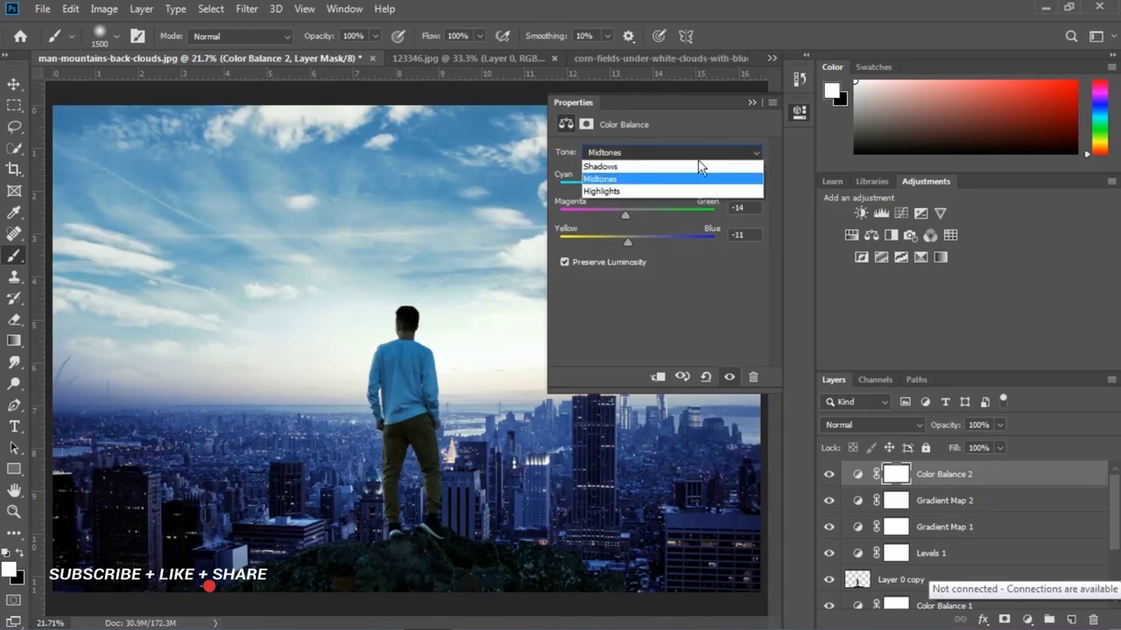
left_click(653, 192)
mouse_move(631, 239)
left_mouse_down()
mouse_move(624, 189)
mouse_move(642, 186)
left_mouse_up()
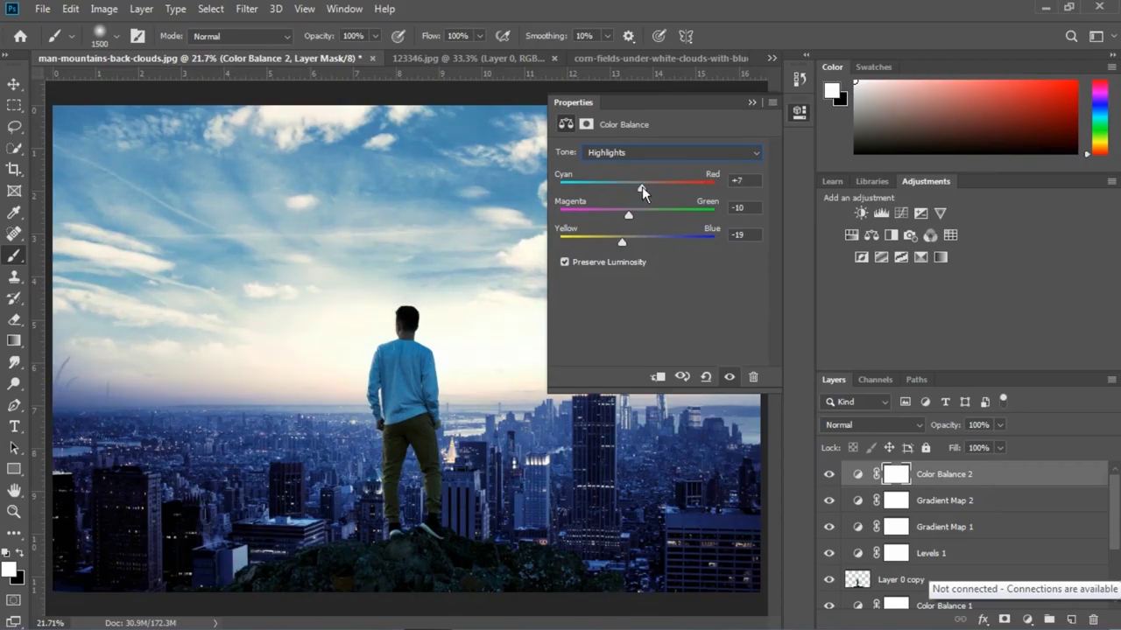
left_click(751, 100)
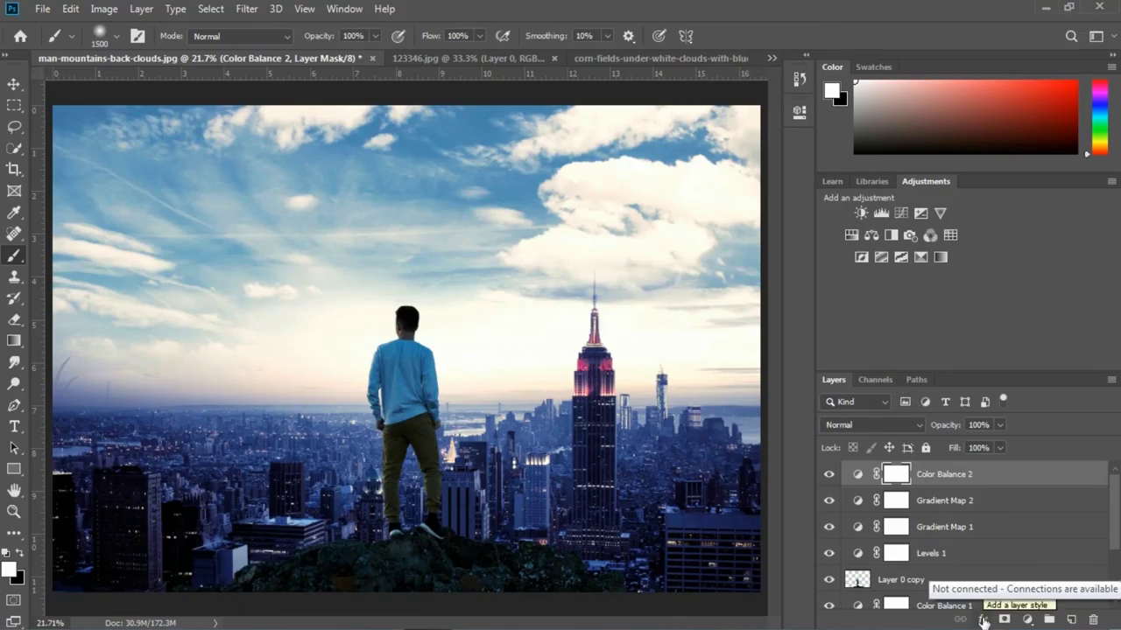
left_click(983, 620)
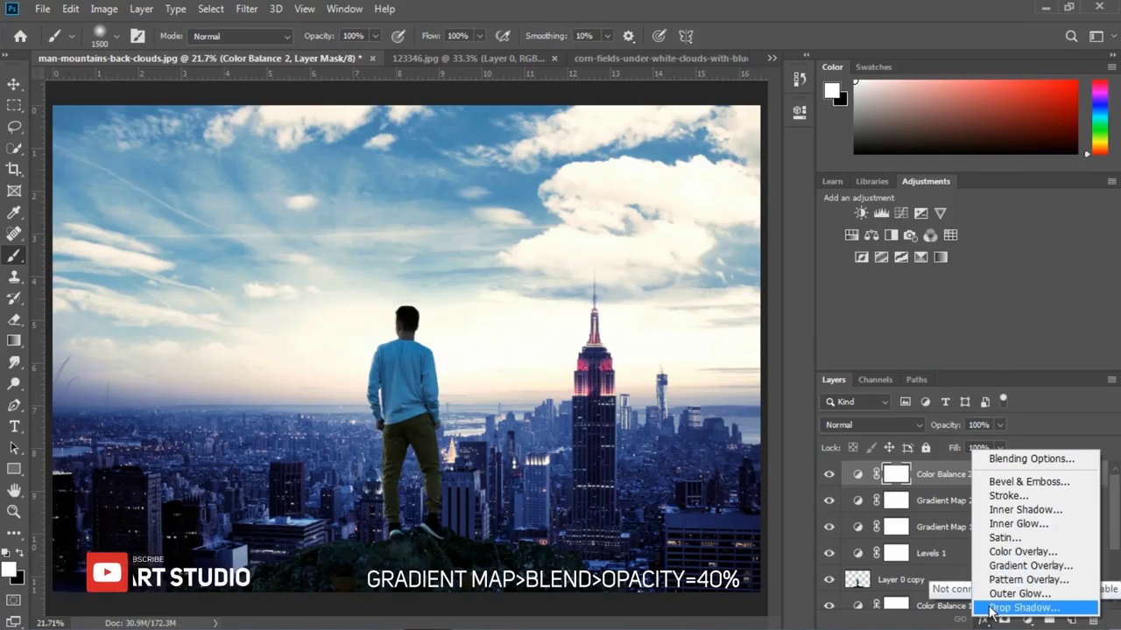
left_click(1028, 620)
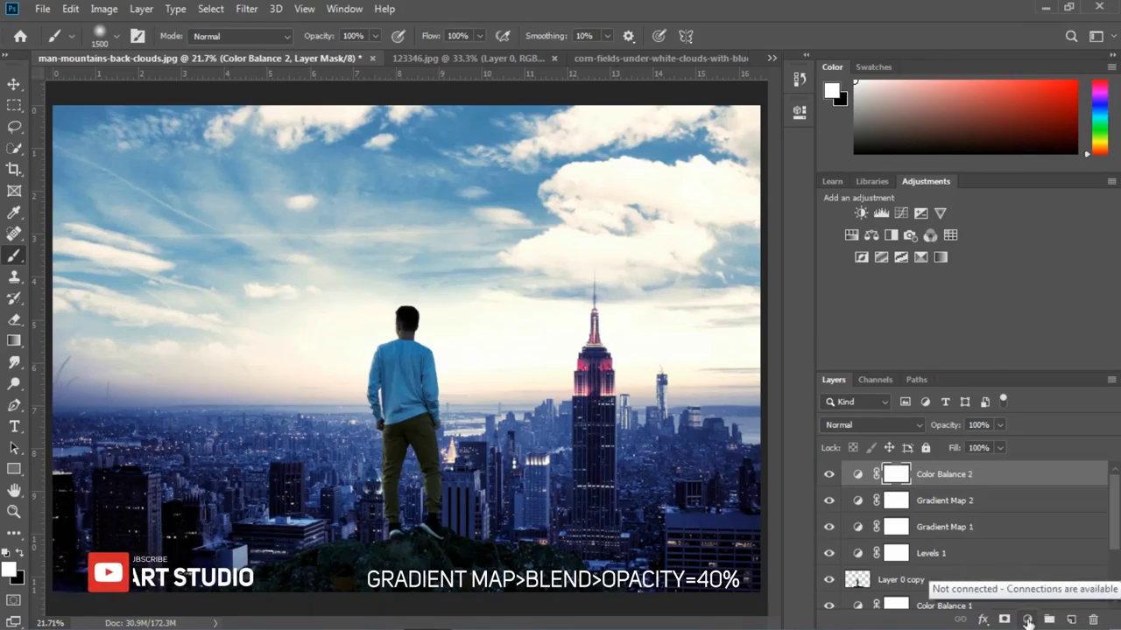
Add Gradient Map 3 using the black-to-orange gradient preset
left_click(1028, 620)
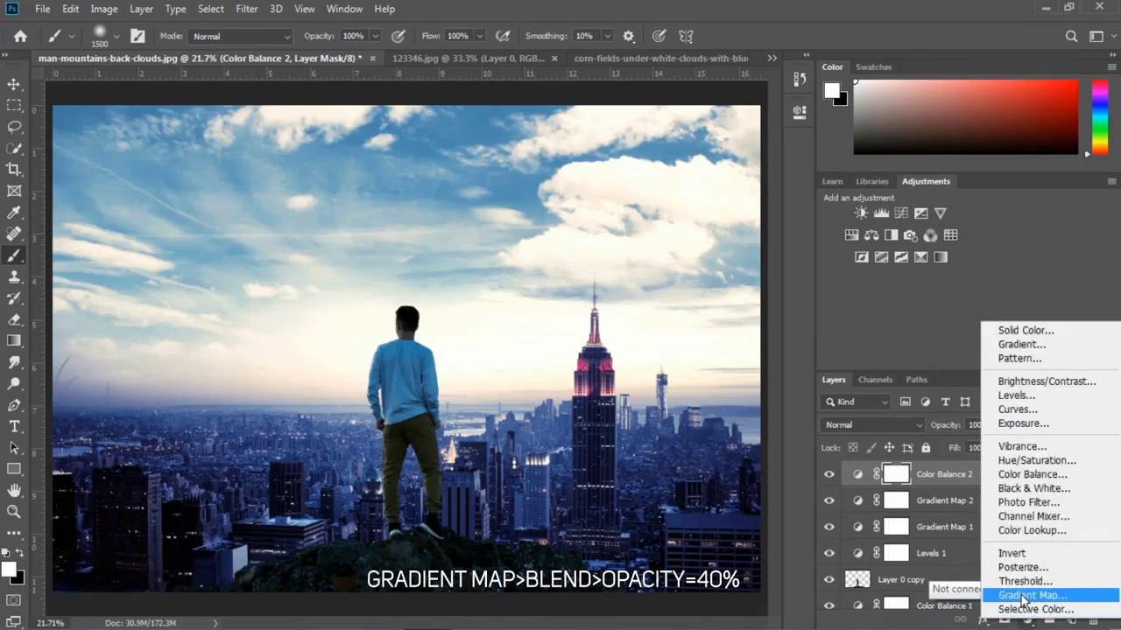
left_click(1016, 597)
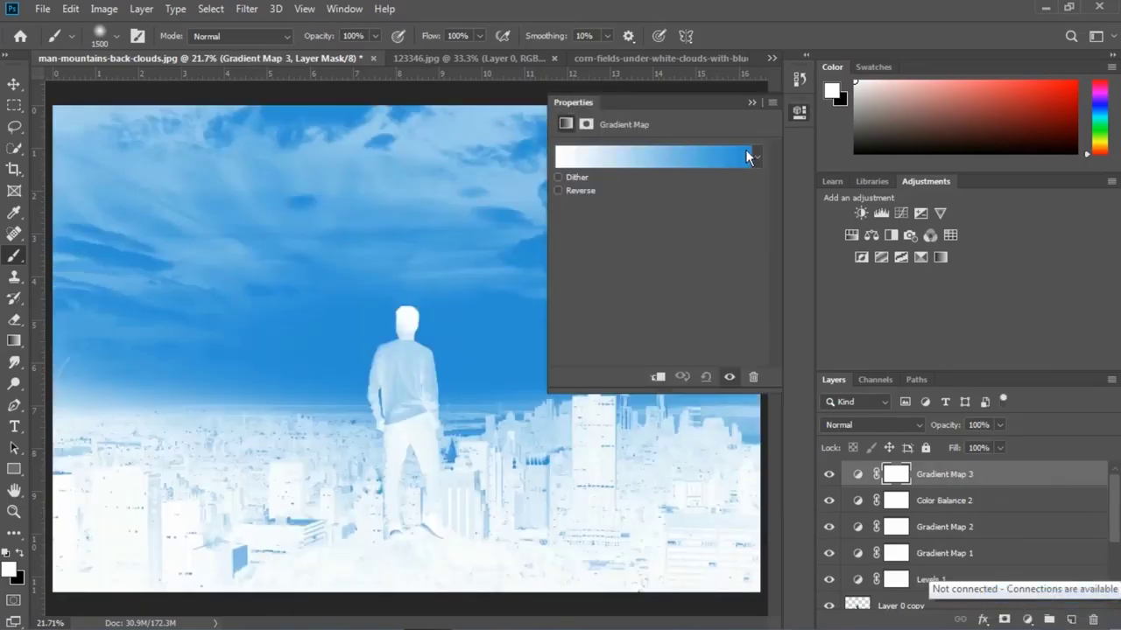
left_click(756, 158)
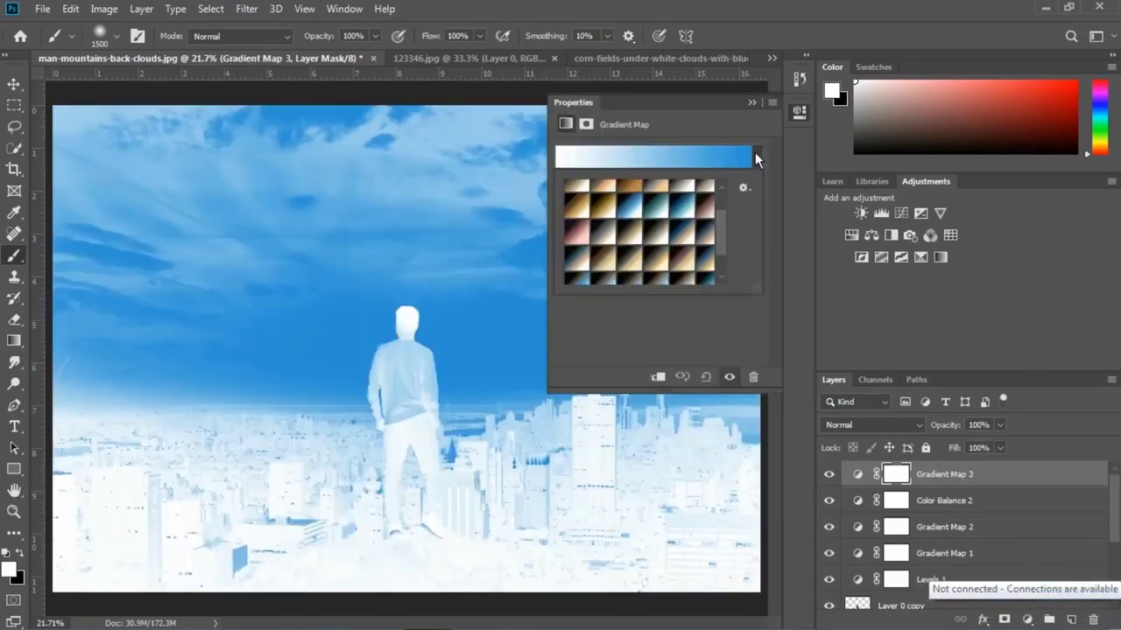
left_click(638, 186)
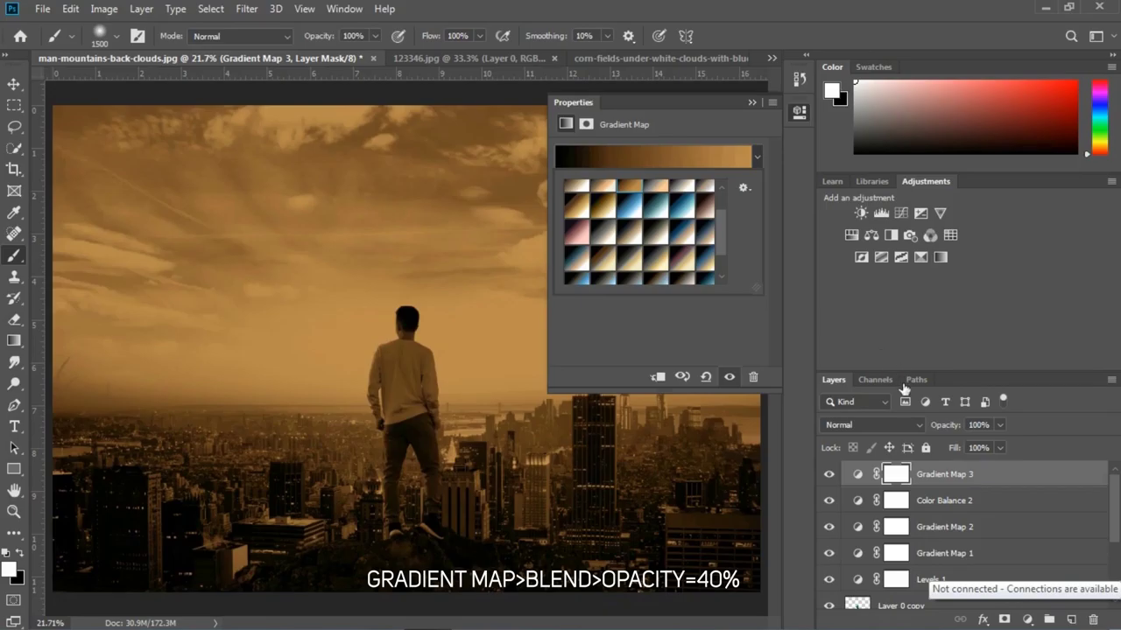
Blend Gradient Map 3 in Lighten at 61% opacity and check the 1500 px soft brush
left_click(916, 425)
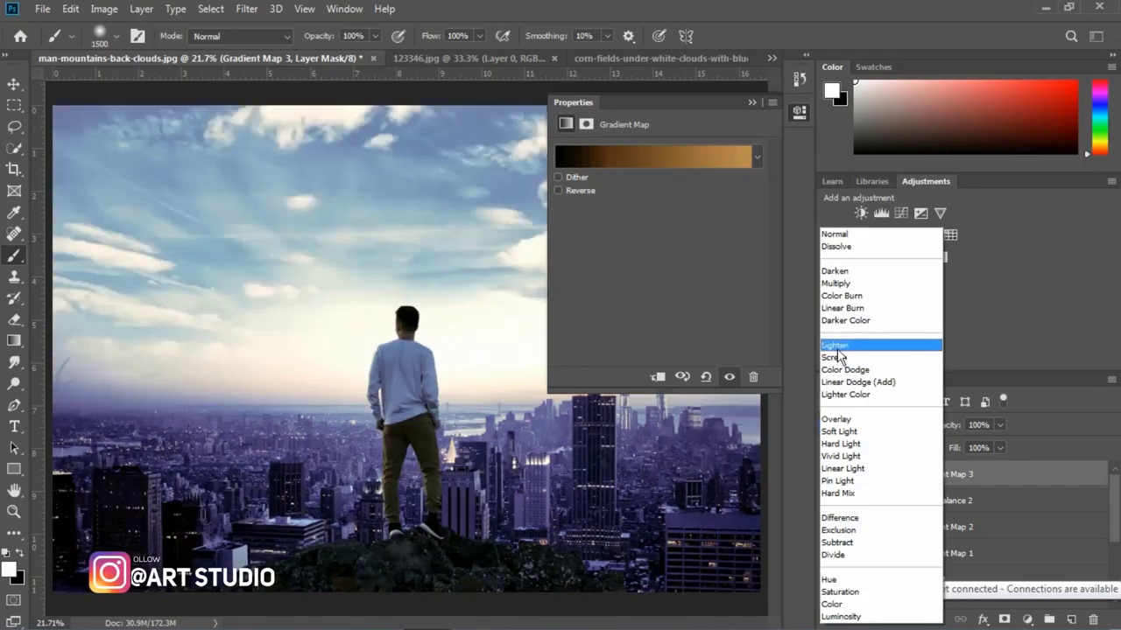
left_click(838, 349)
left_click_drag(998, 425, 969, 440)
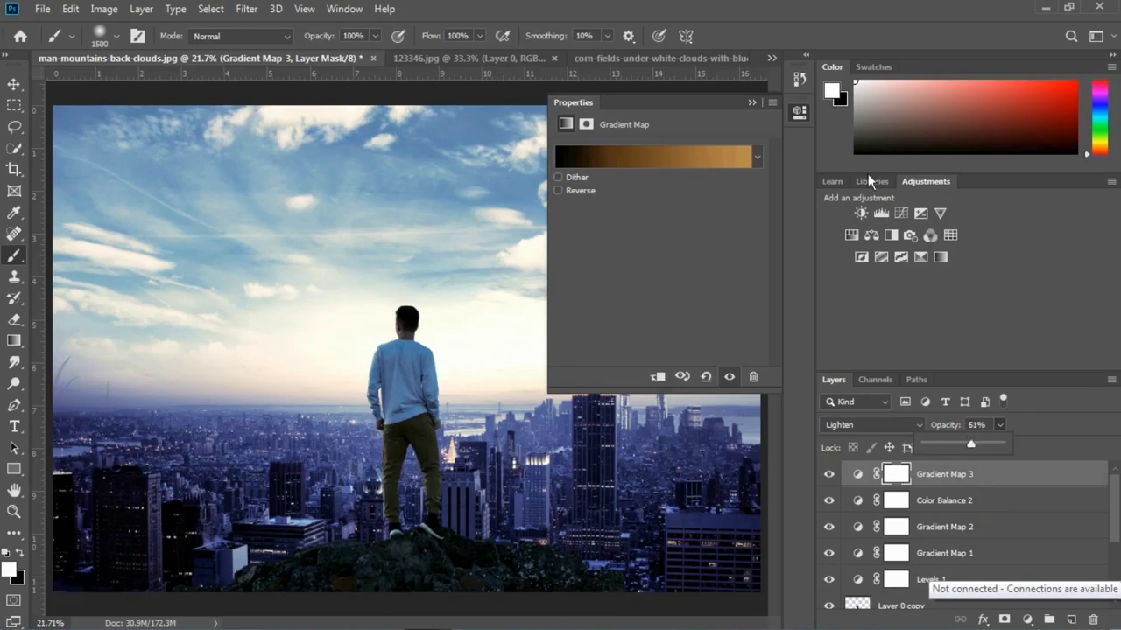
left_click(752, 102)
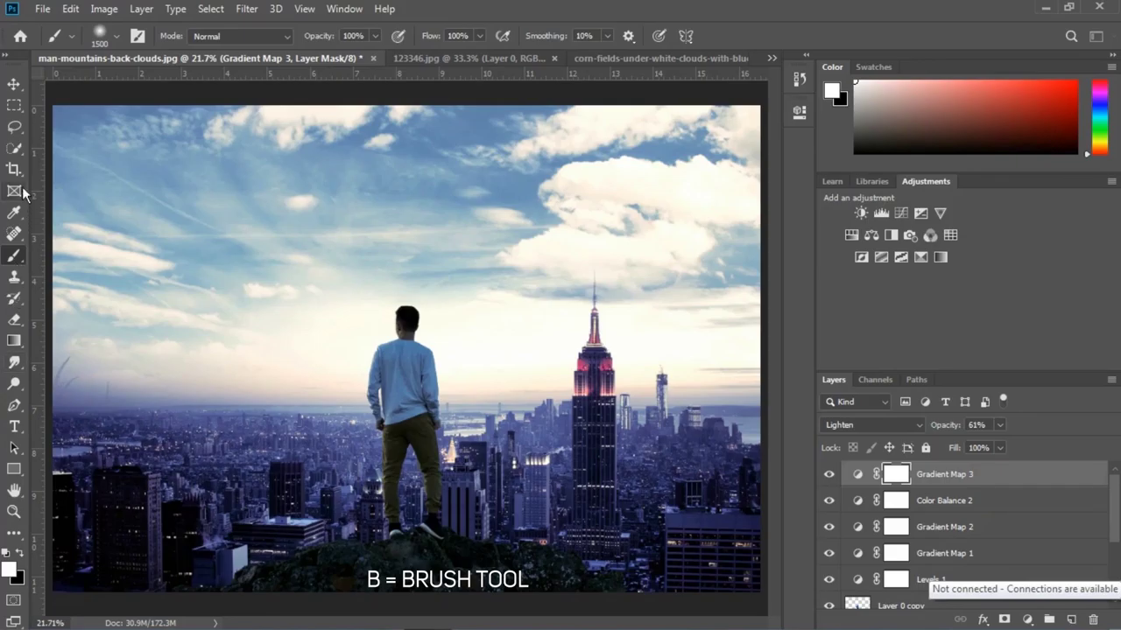
left_click(113, 36)
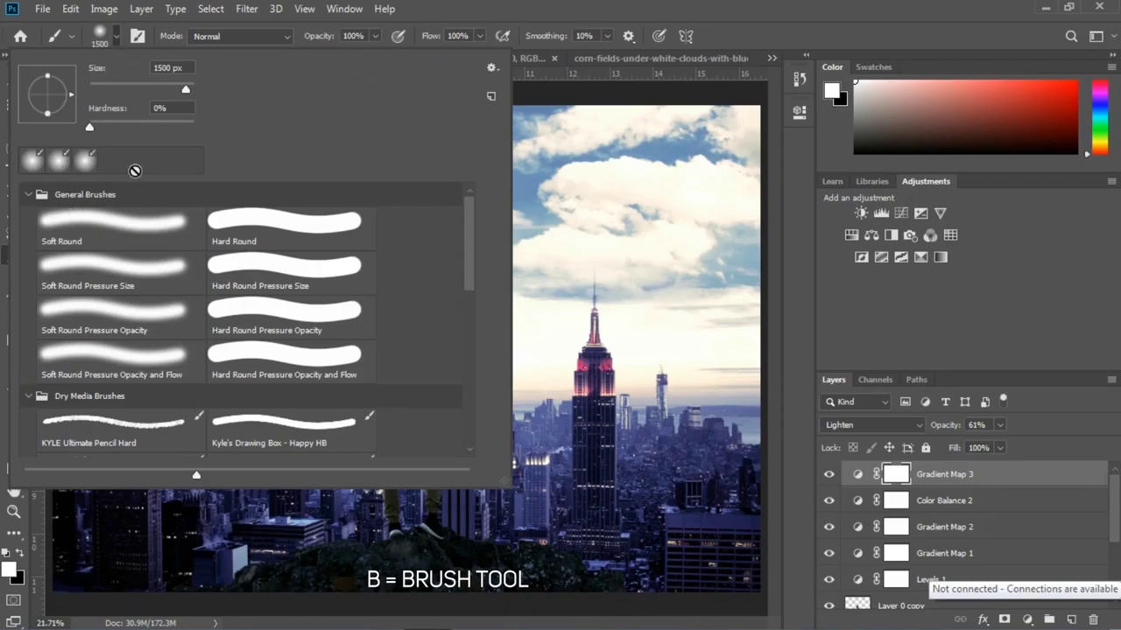
key("Escape")
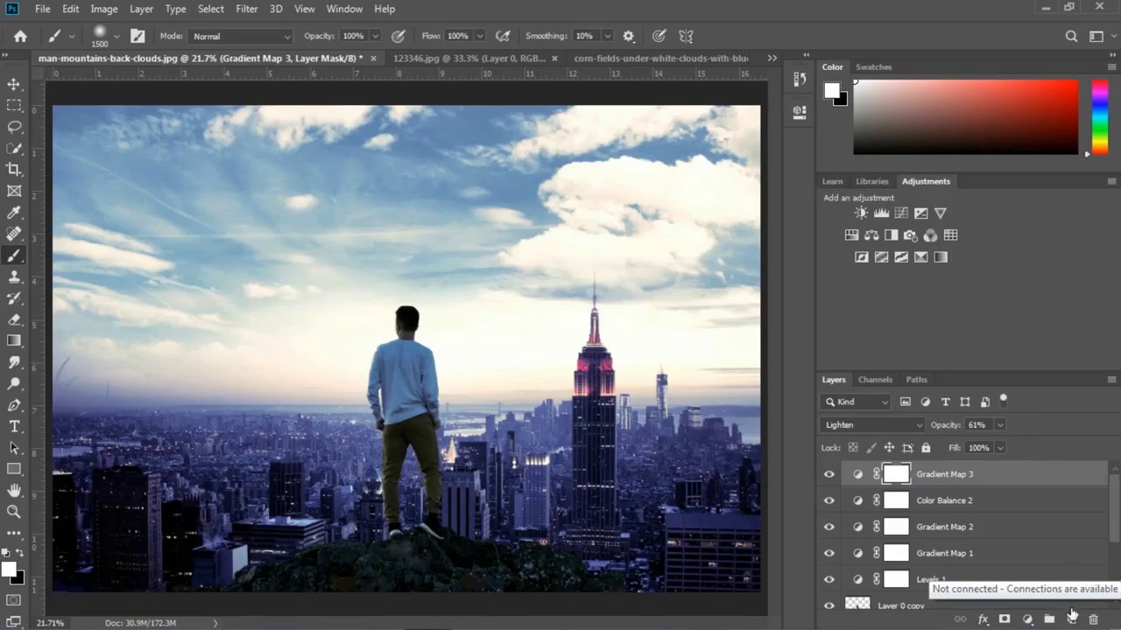
Create new Layer 3 and set the brush to 1100 px at 26% opacity
left_click(1072, 619)
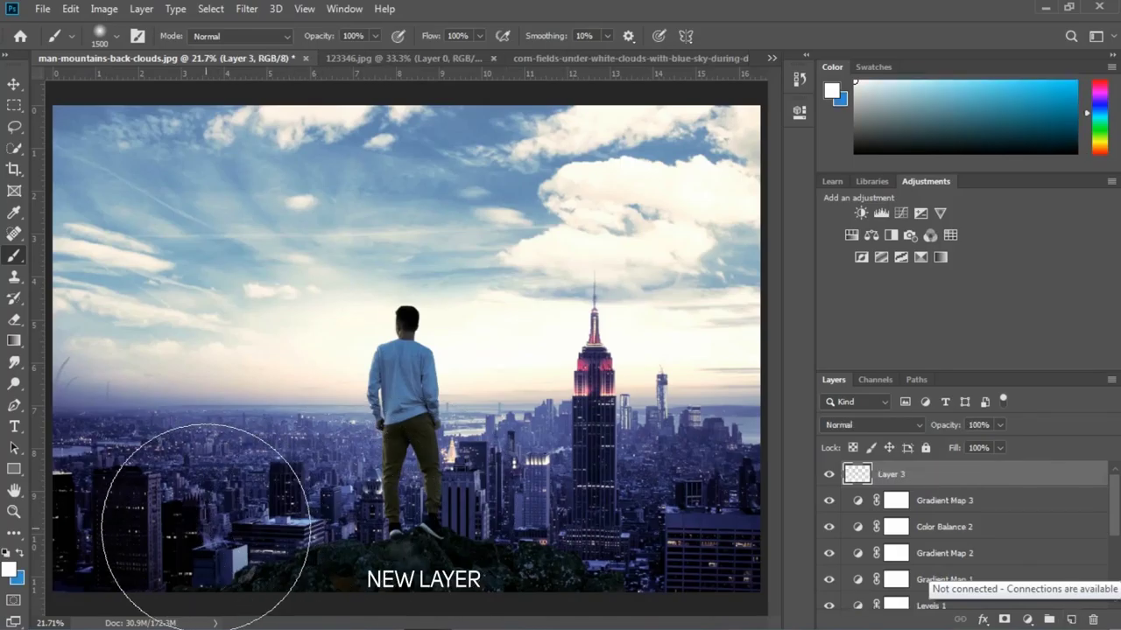
key("bracketleft")
key("bracketleft")
key("bracketleft")
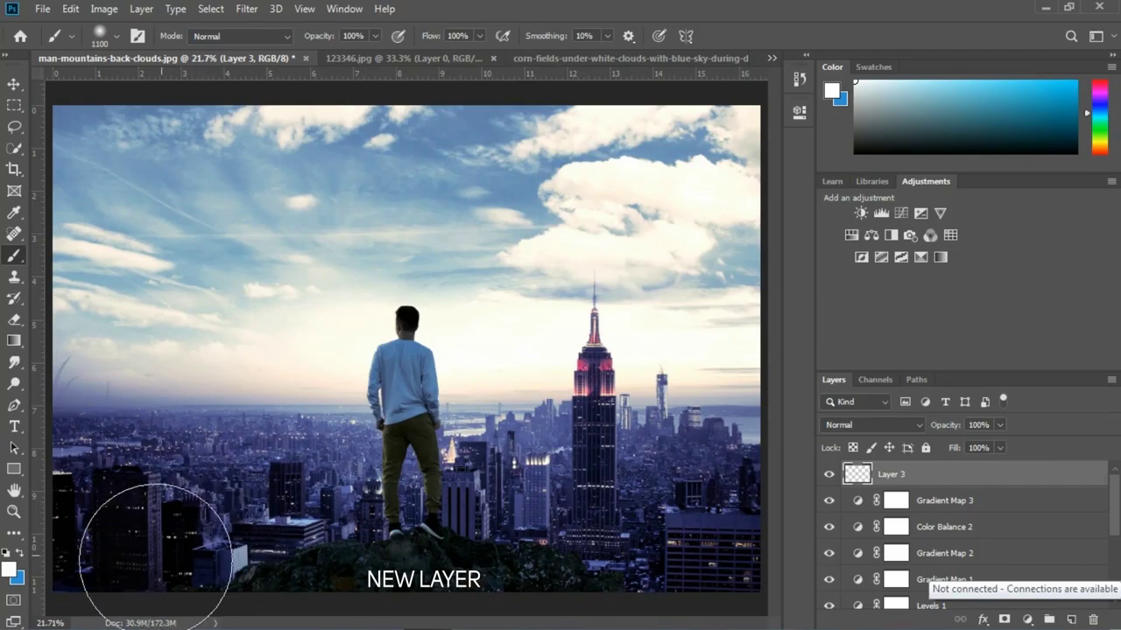
left_click(373, 35)
left_click_drag(373, 35, 317, 59)
Paint white haze over the lower-left buildings, those right of the Empire State, and the rock
mouse_move(162, 538)
left_mouse_down()
mouse_move(154, 569)
mouse_move(223, 543)
mouse_move(394, 564)
mouse_move(538, 538)
mouse_move(595, 554)
left_mouse_up()
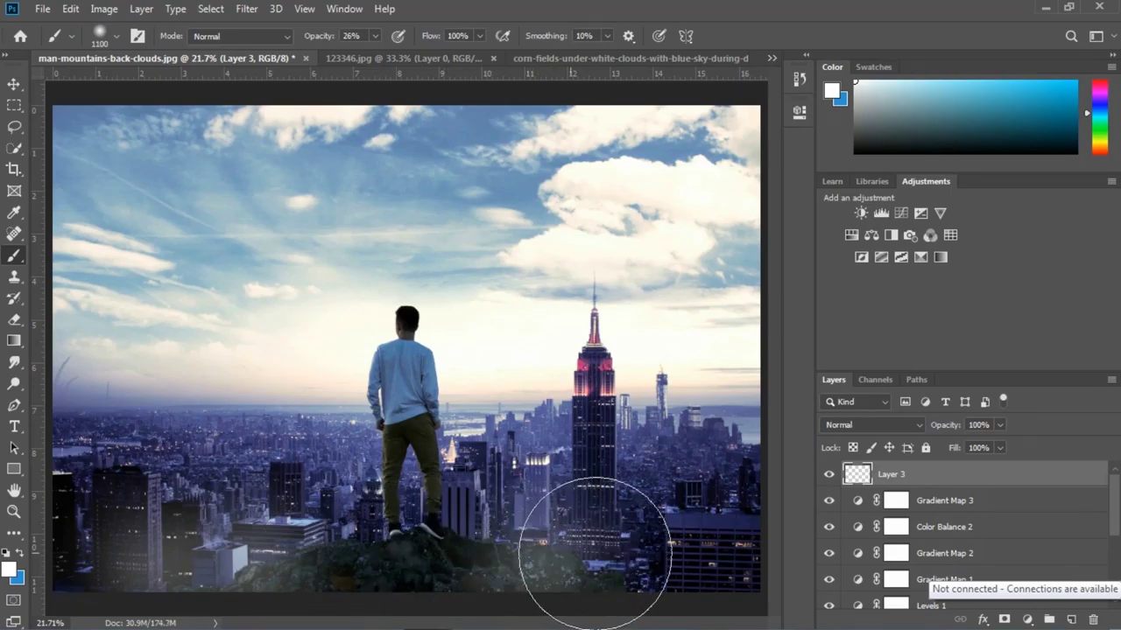
left_click_drag(663, 570, 726, 563)
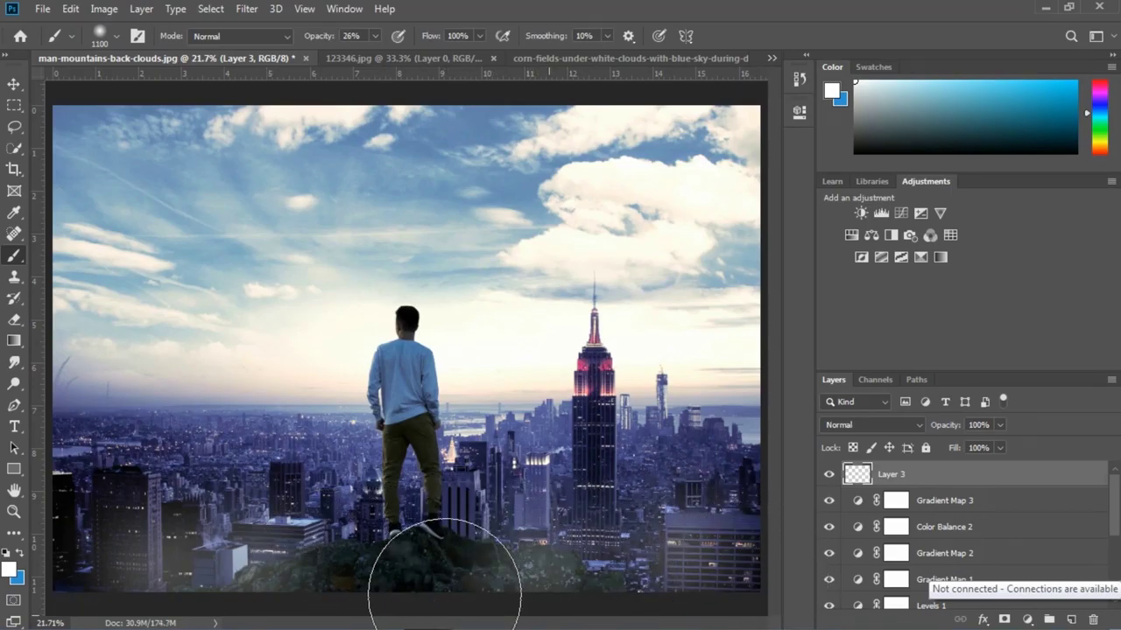
left_click_drag(431, 585, 550, 488)
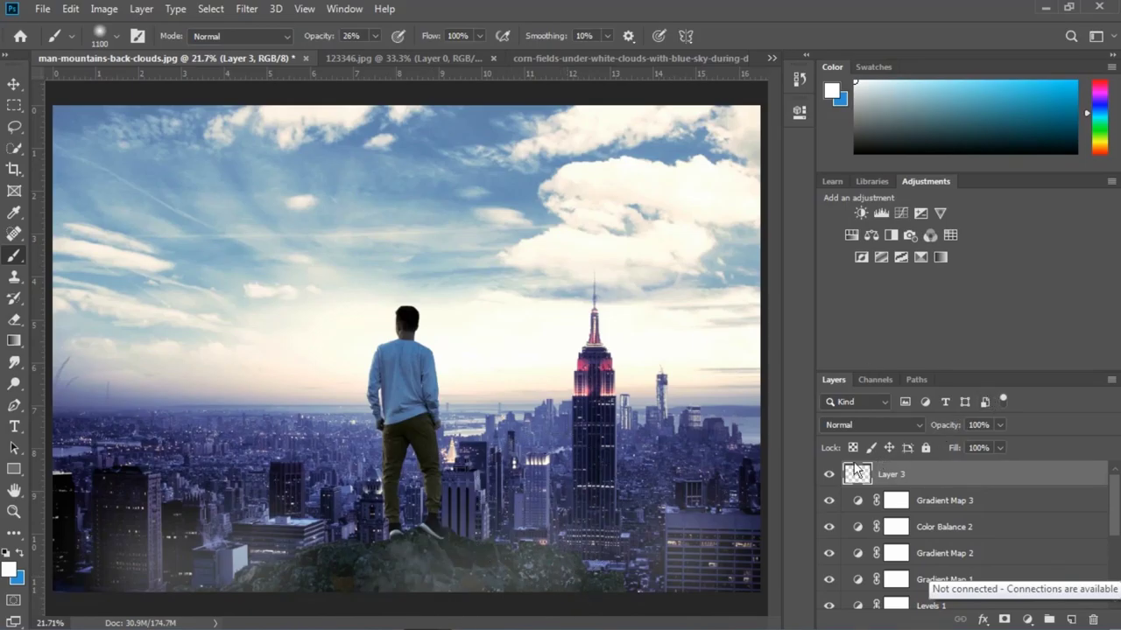
Apply a Gaussian Blur with a 176.2-pixel radius to the Layer 3 haze
left_click(245, 11)
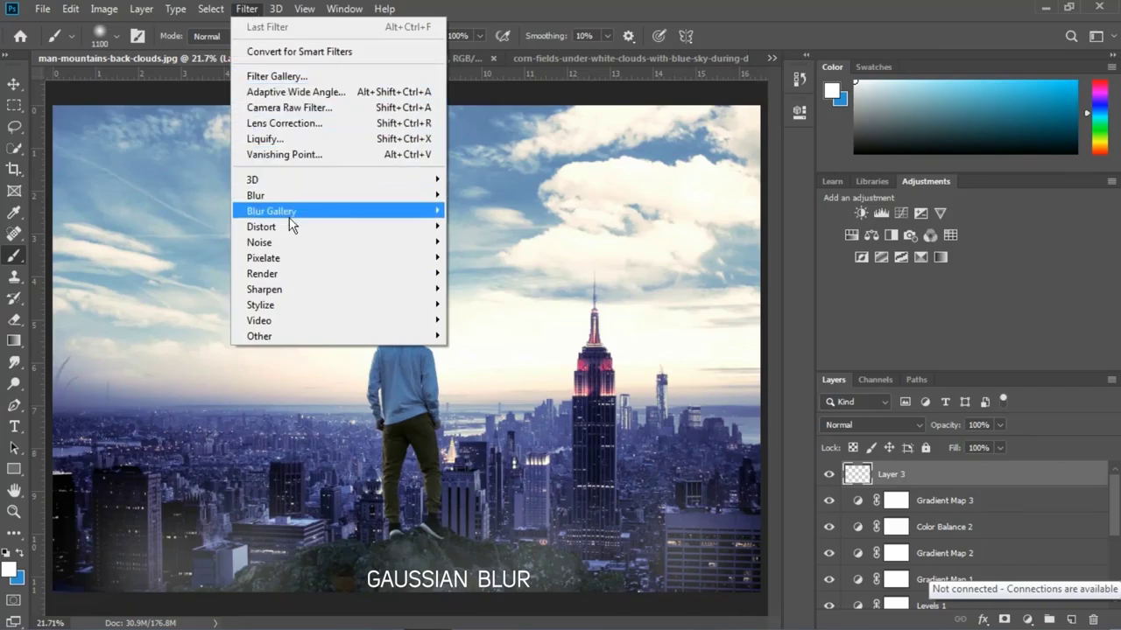
mouse_move(338, 195)
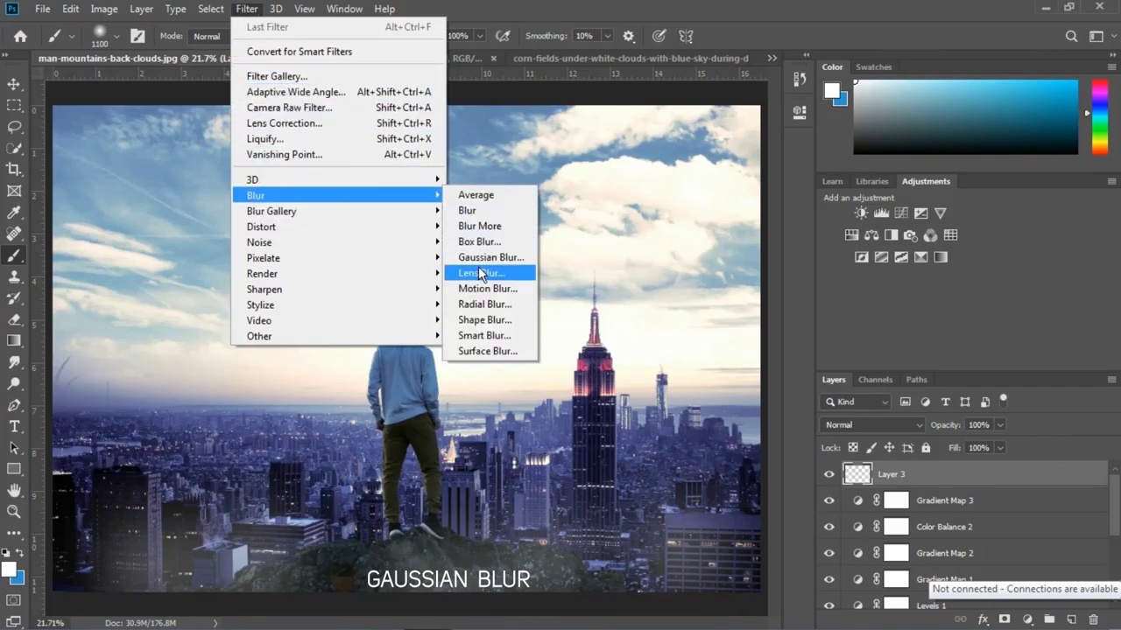
left_click(493, 258)
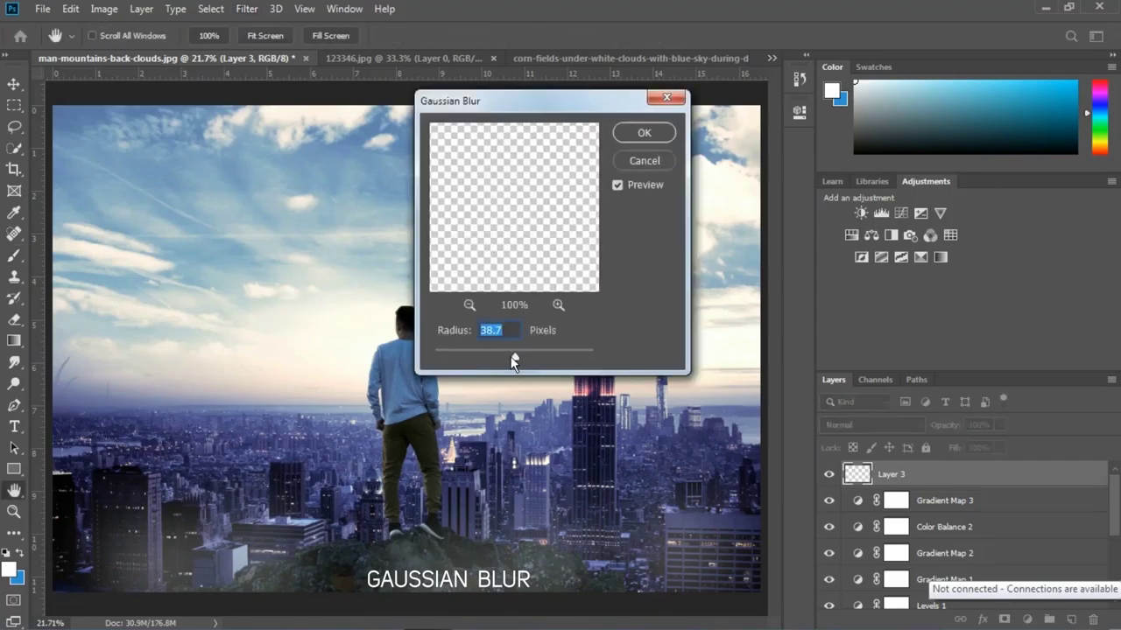
left_click_drag(516, 354, 558, 352)
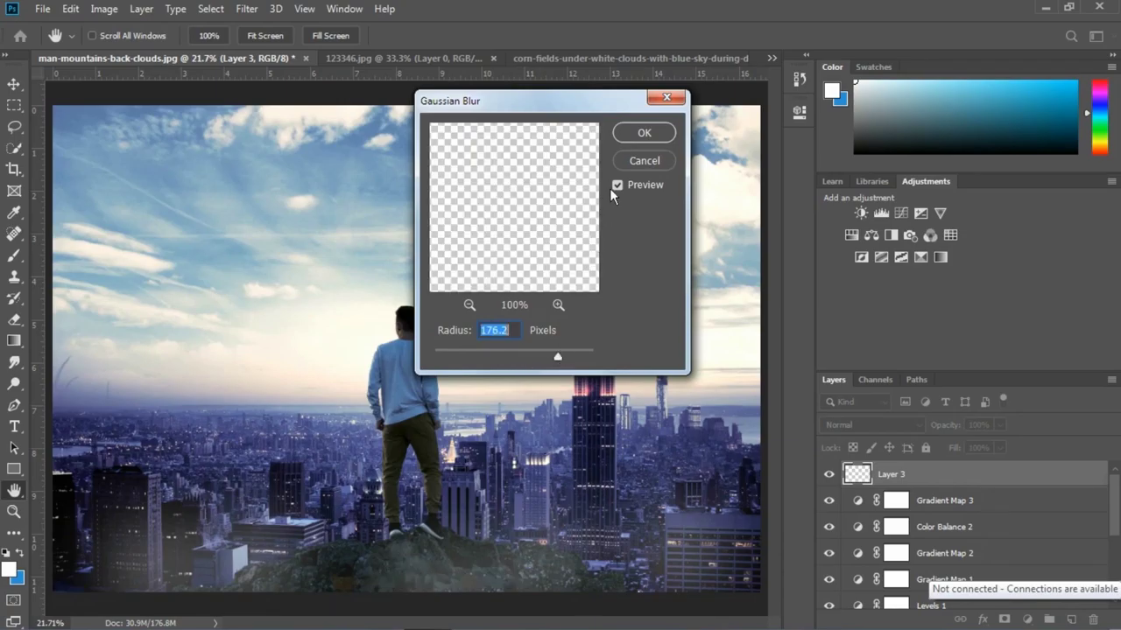
left_click(633, 136)
key("b")
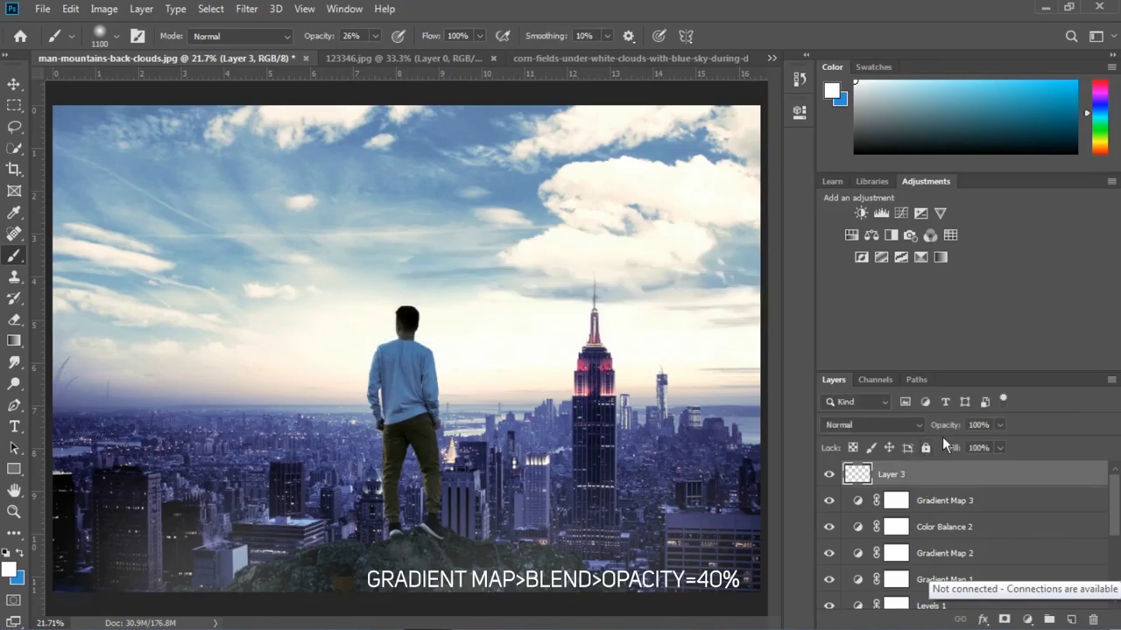
Add Gradient Map 4 with a dark-to-cream gradient preset
left_click(1027, 619)
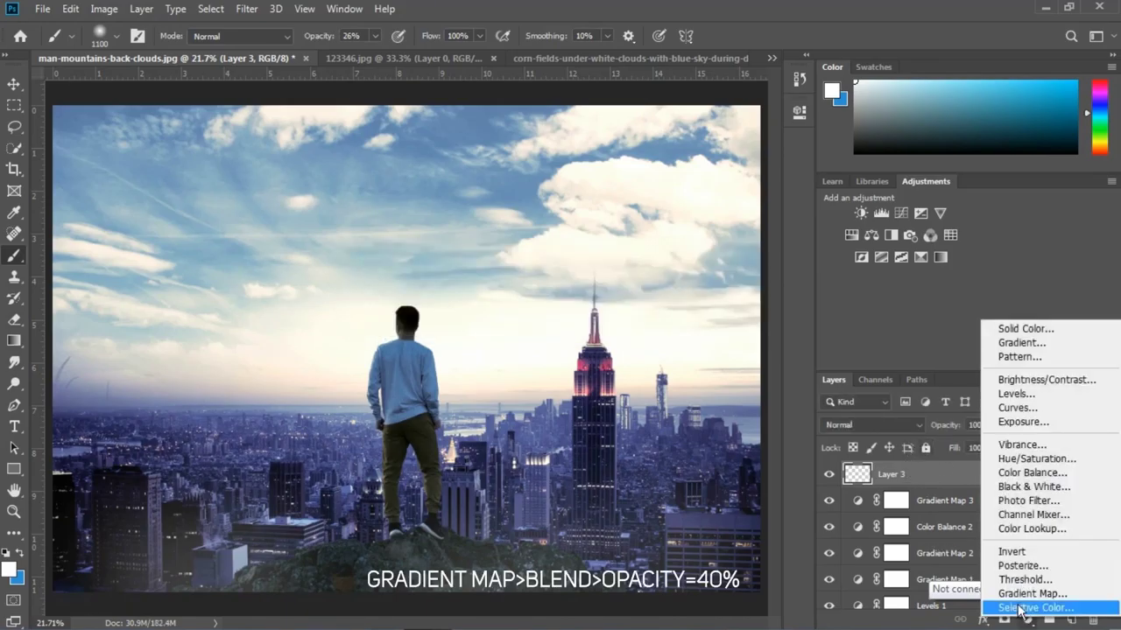
left_click(1032, 593)
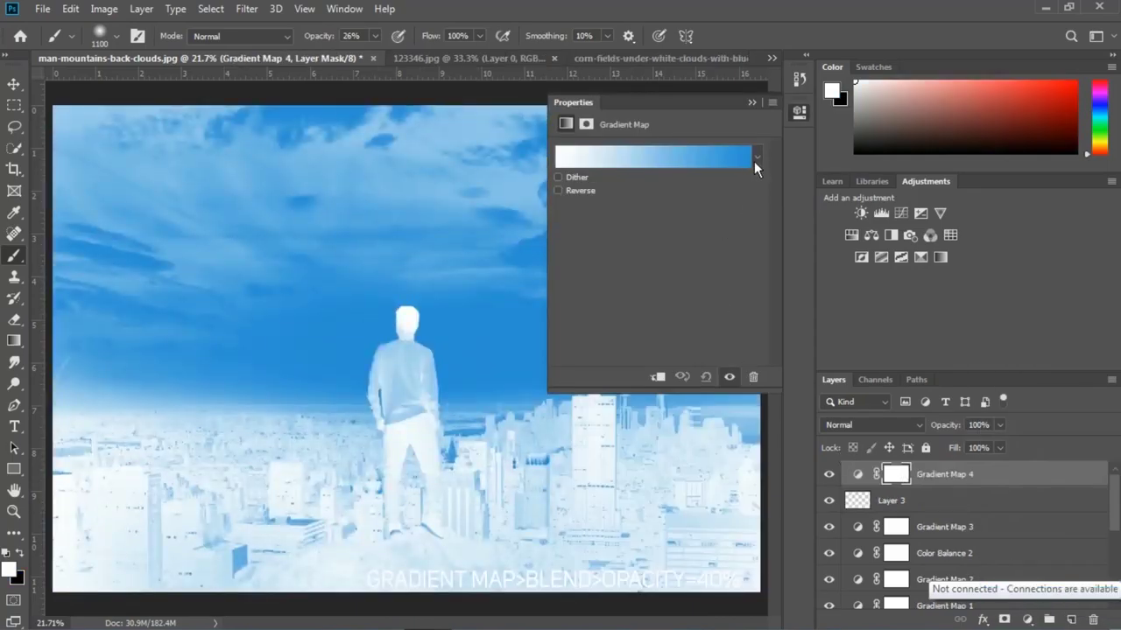
left_click(756, 157)
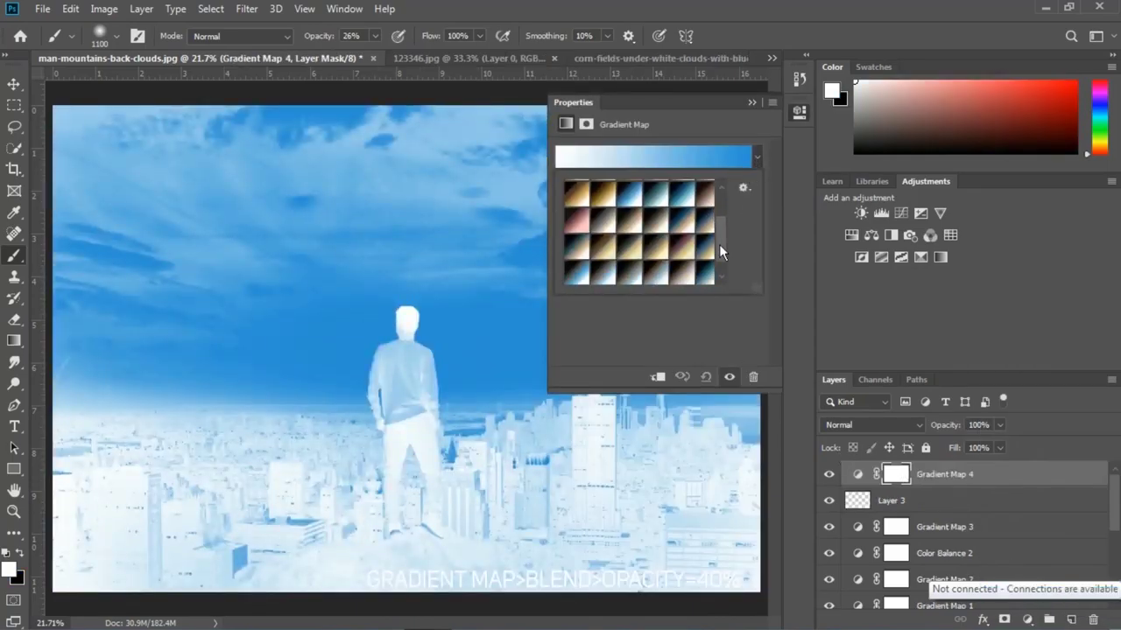
left_click_drag(717, 231, 719, 250)
left_click(682, 254)
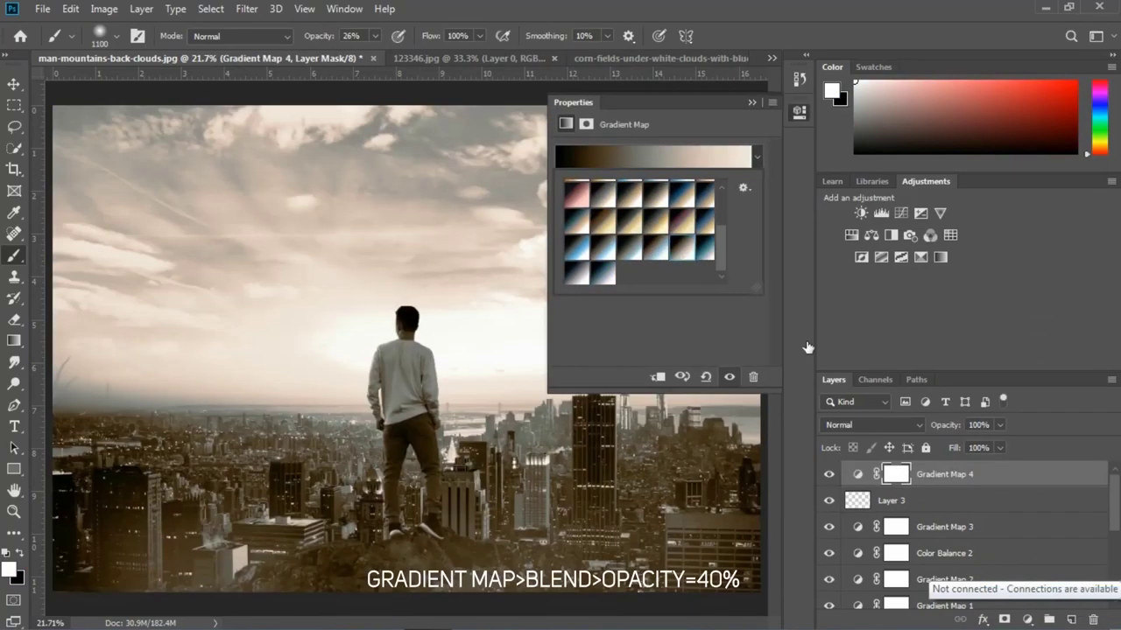
Set Gradient Map 4 to Lighten blending at 24% opacity
left_click(900, 421)
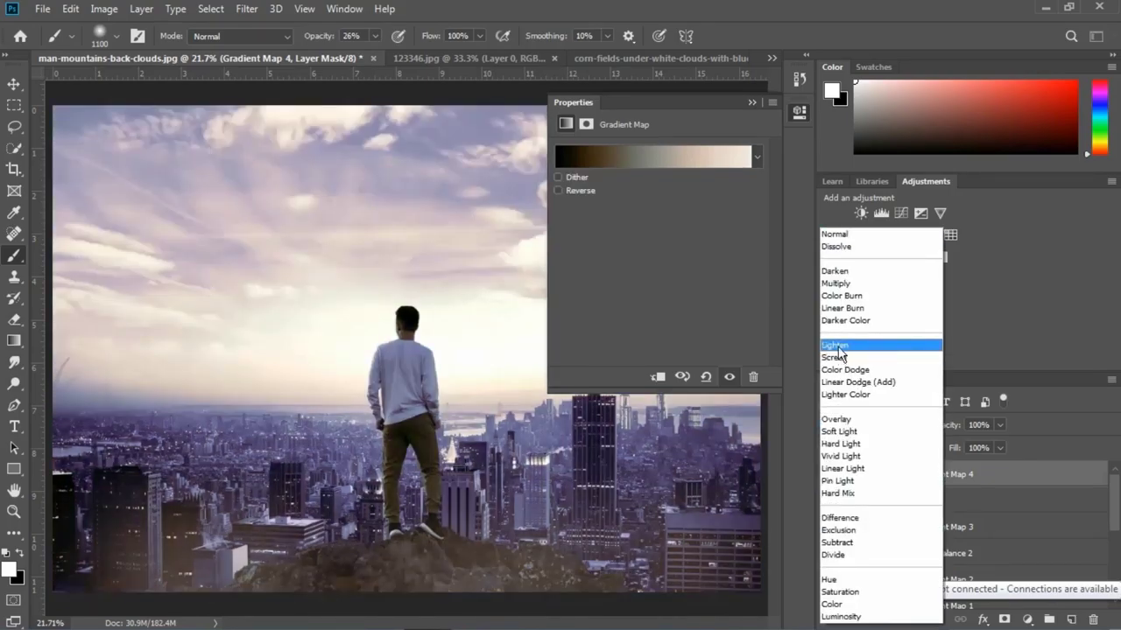
left_click(836, 346)
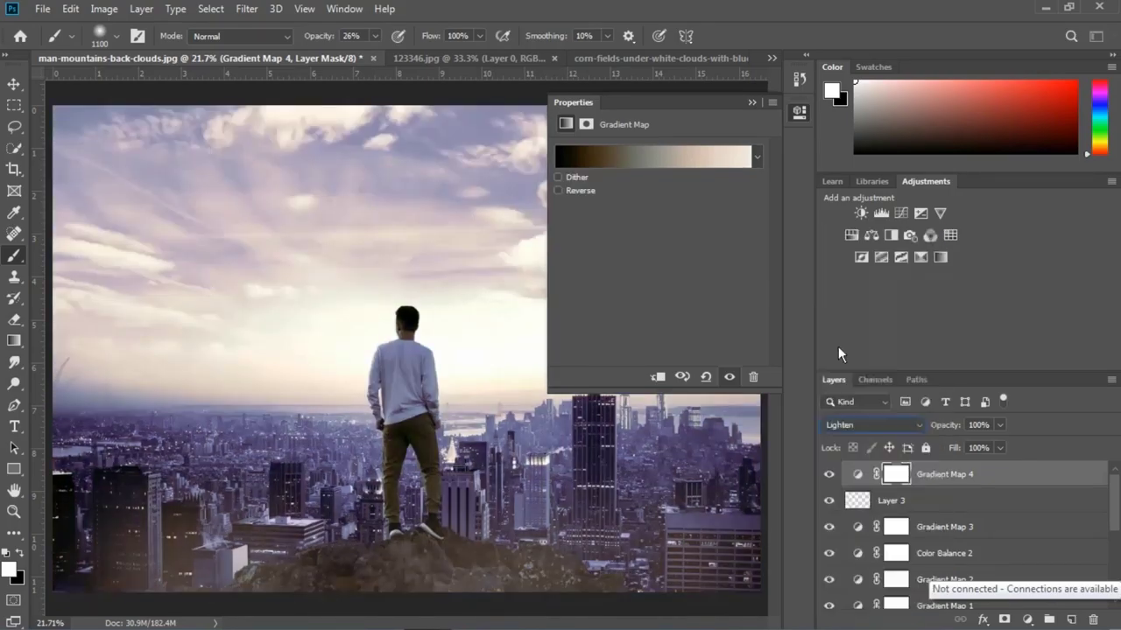
left_click(999, 422)
left_click_drag(968, 448, 954, 448)
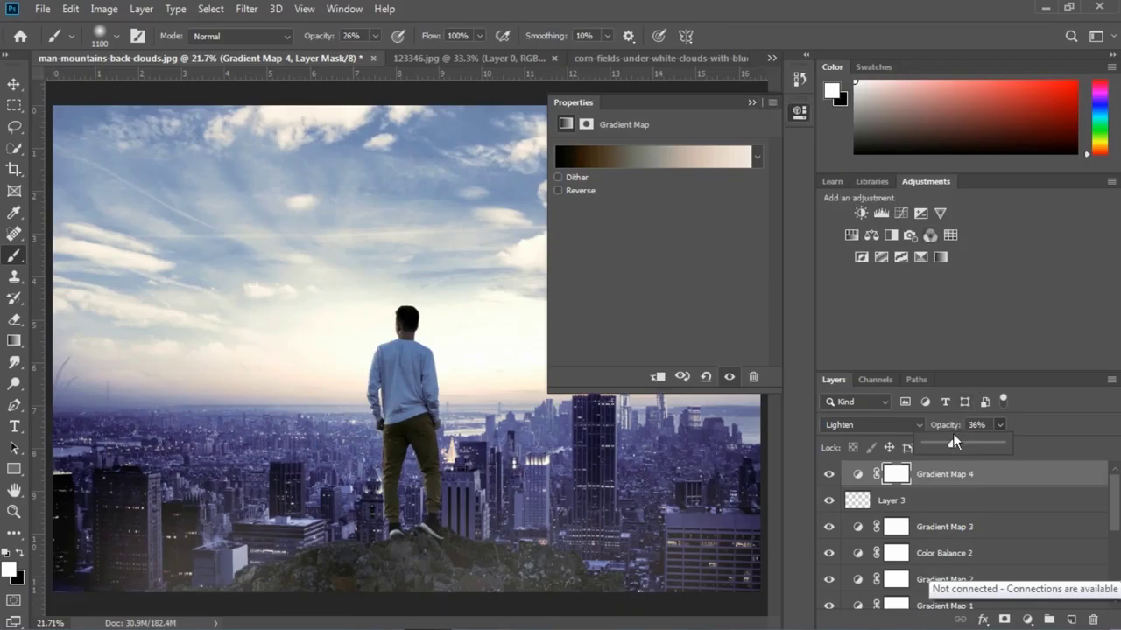
left_click_drag(951, 440, 943, 441)
Switch Gradient Map 4 to a dark-teal-to-white preset and collapse the Properties panel
left_click(758, 156)
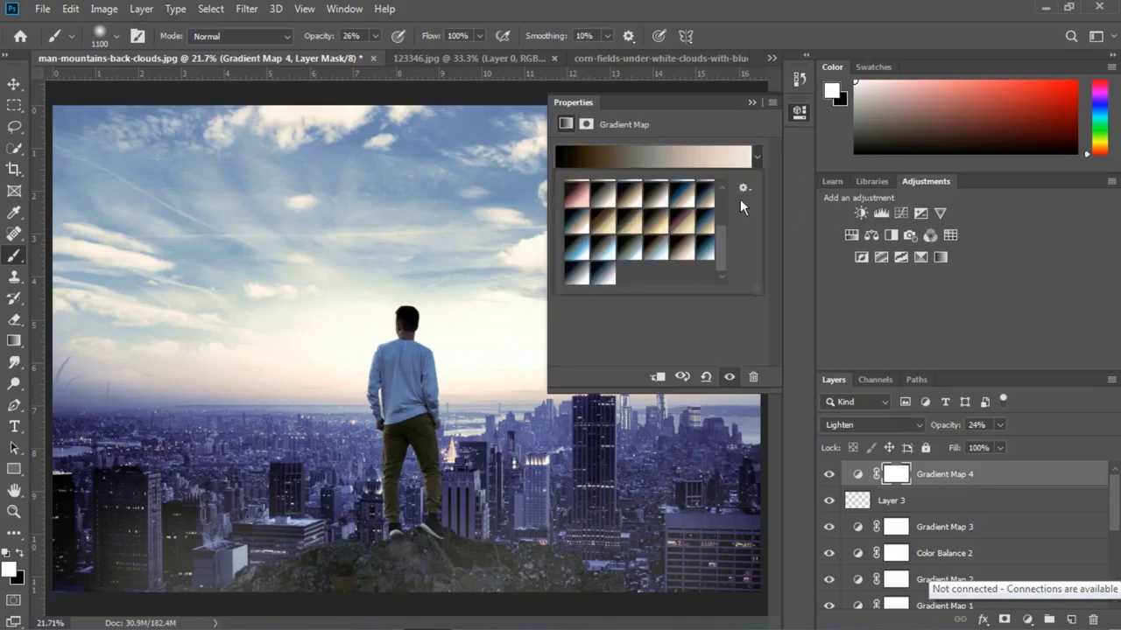
left_click(704, 249)
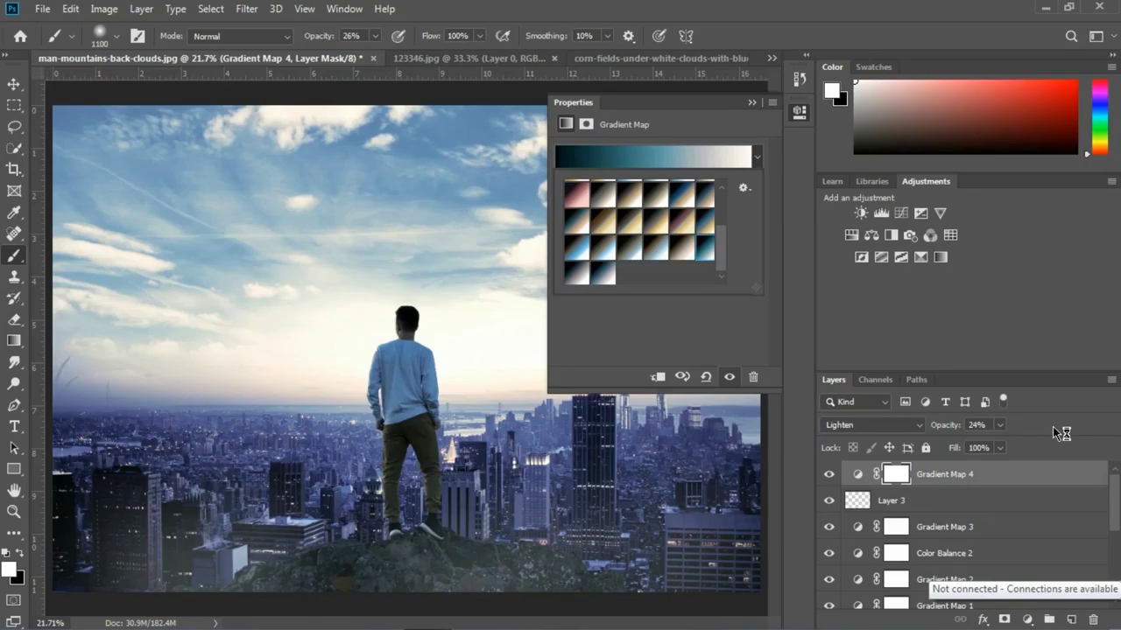
left_click(751, 103)
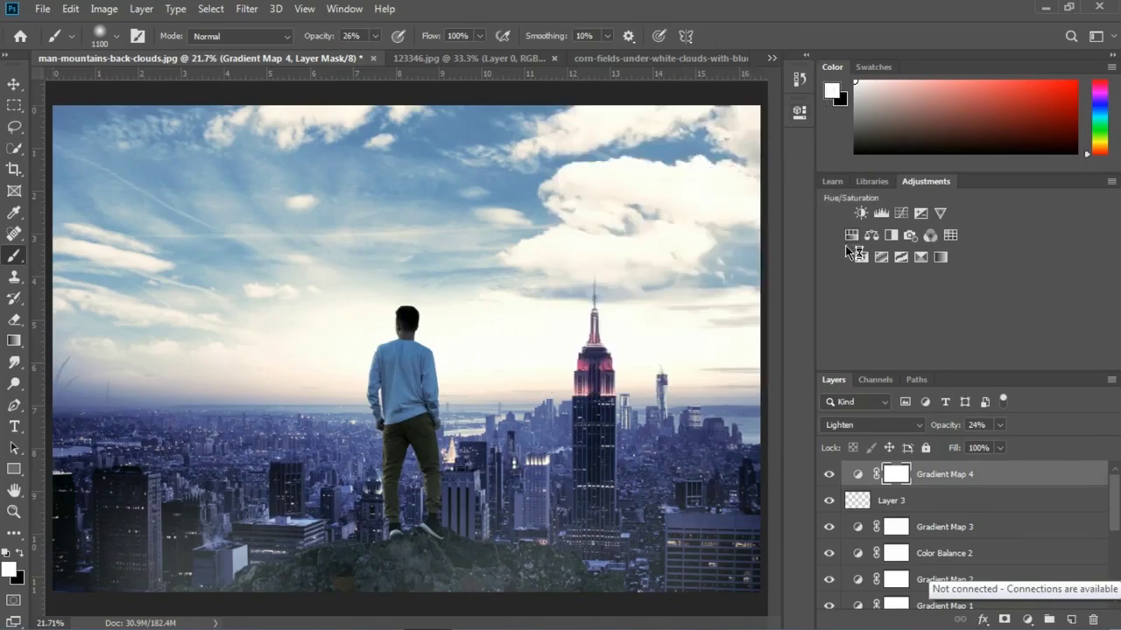